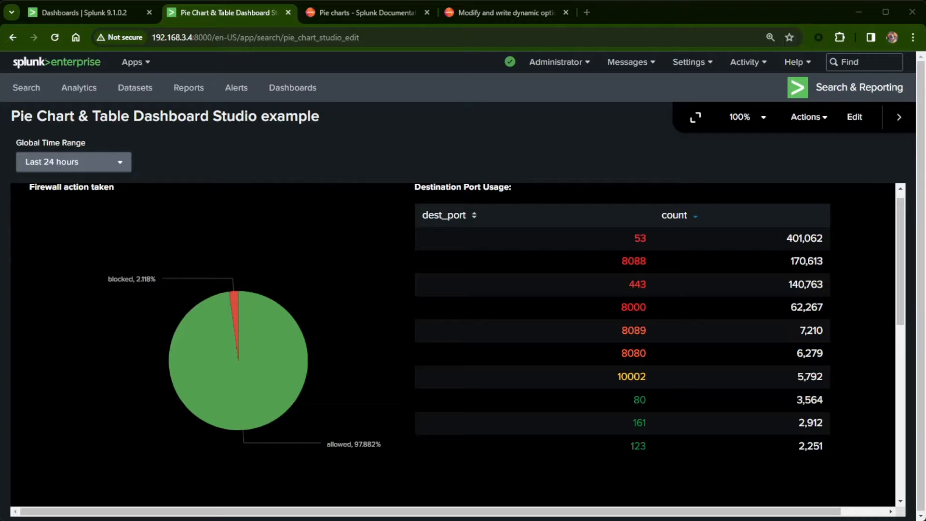
Step: Read the Pie charts documentation on data formatting, generating a pie chart, and the Configuration Panel options
click(219, 15)
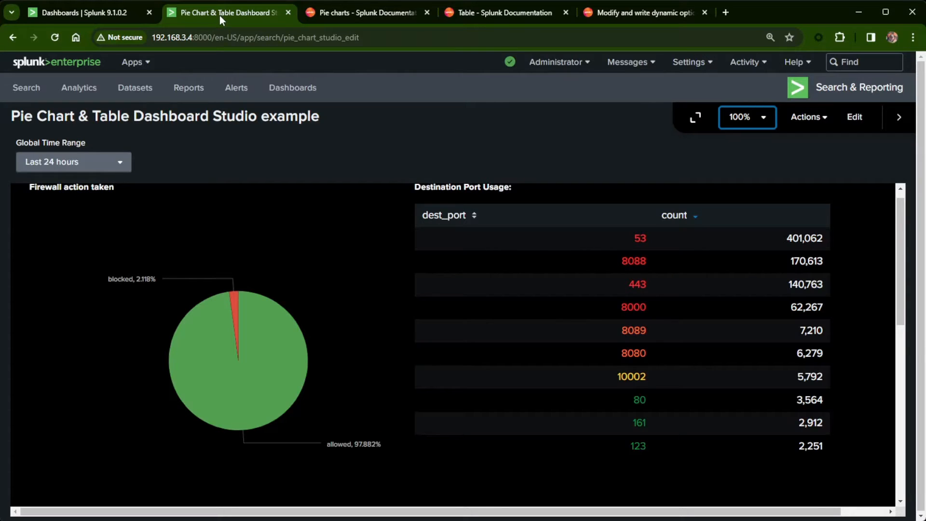
click(370, 12)
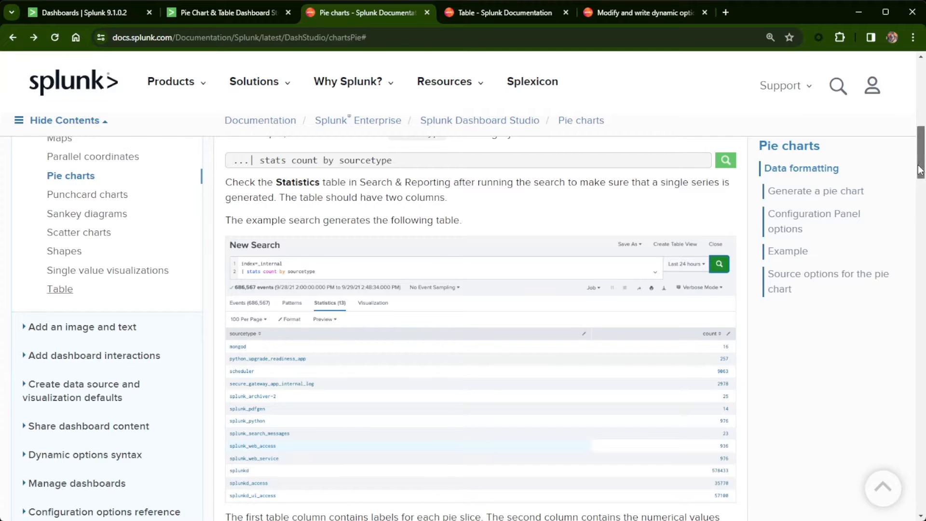
drag(922, 168, 923, 104)
scroll(424, 257, down, 4)
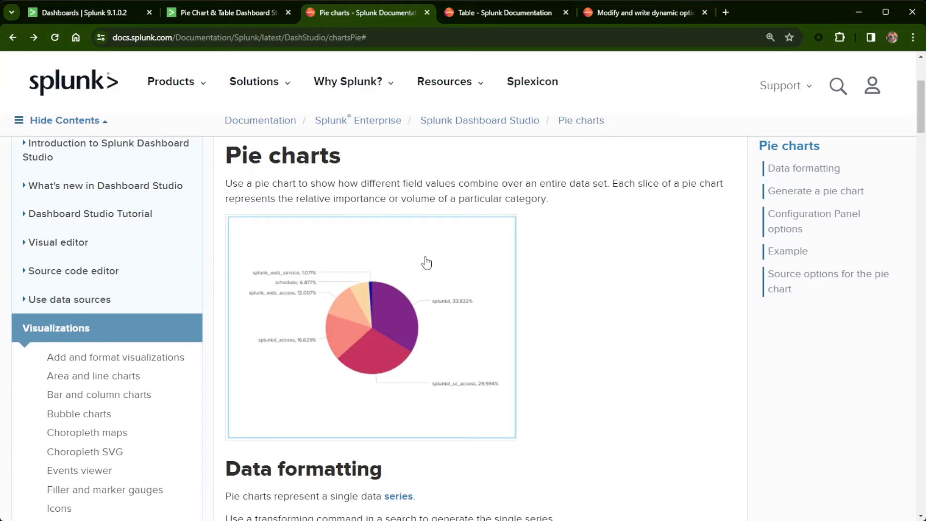
scroll(426, 262, down, 2)
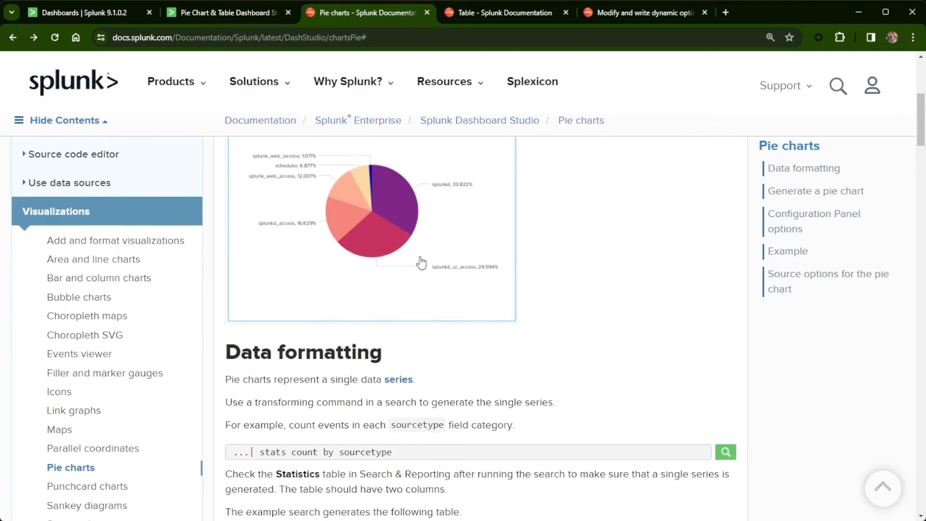
scroll(413, 263, down, 2)
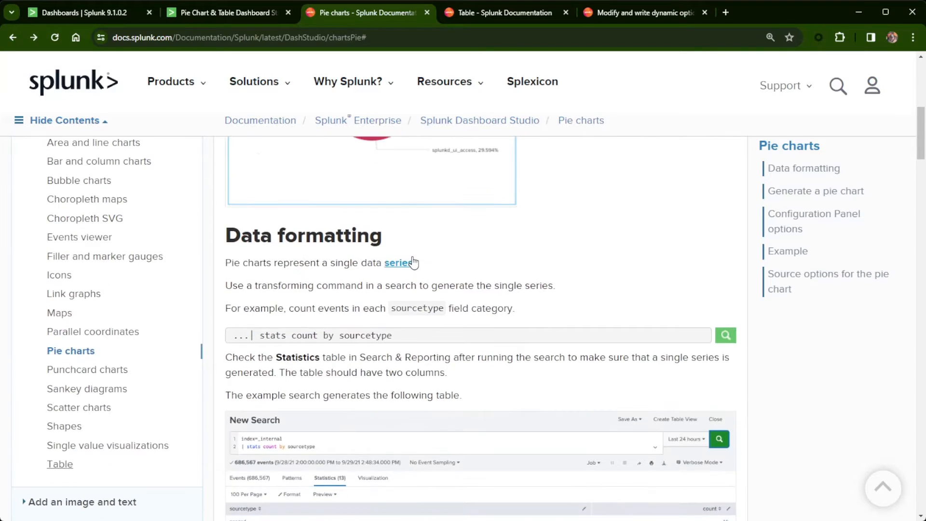
scroll(413, 263, up, 1)
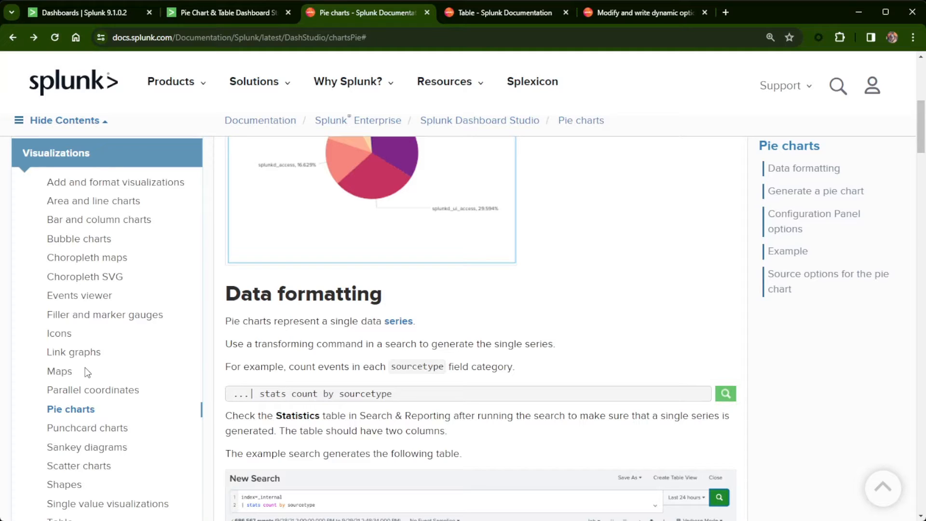
scroll(357, 388, down, 1)
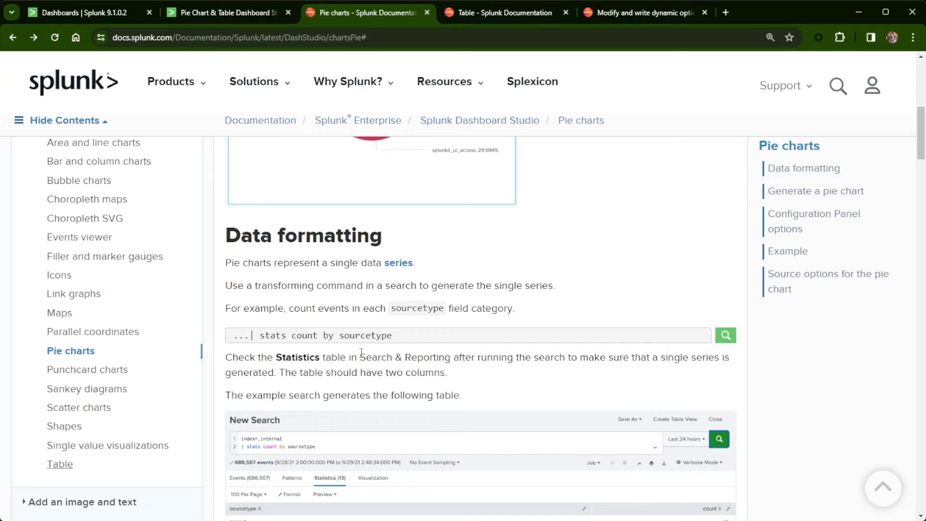
scroll(361, 352, down, 10)
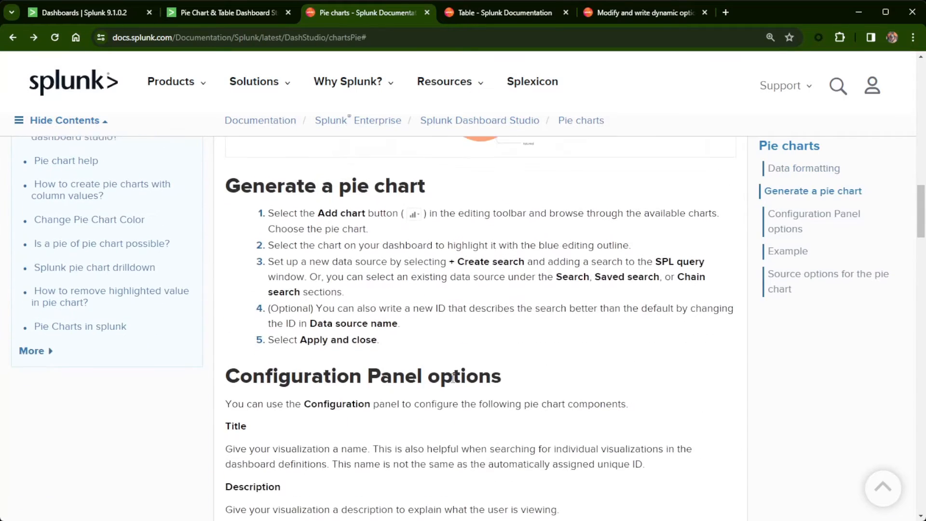
scroll(453, 379, down, 5)
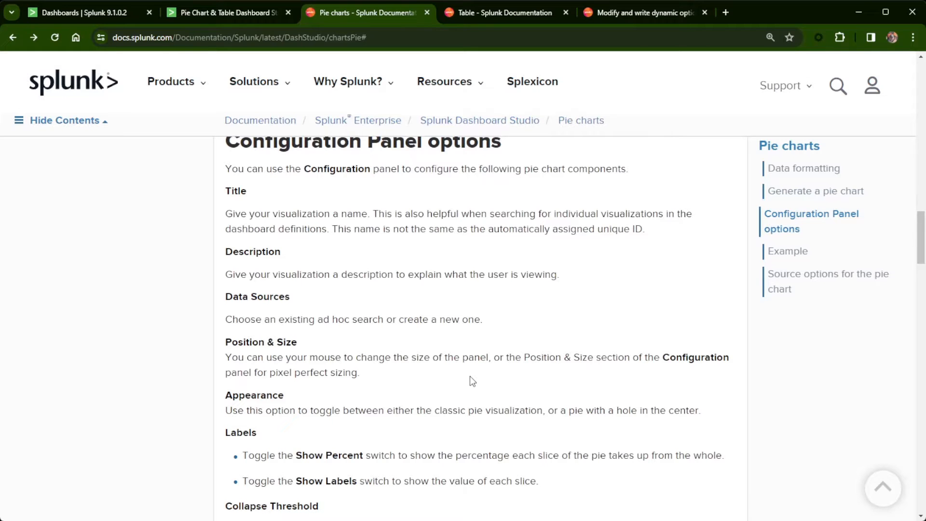
scroll(472, 381, down, 8)
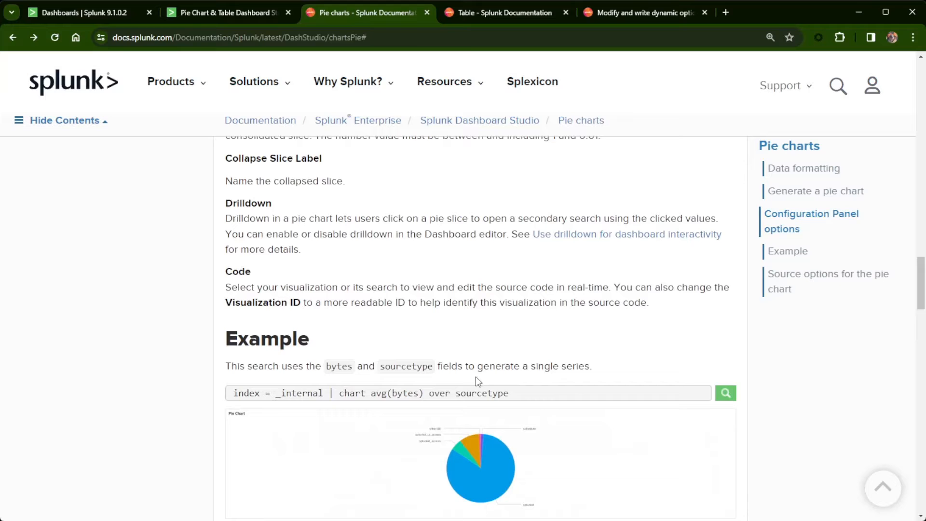
Step: Examine the Pie chart options table in the pie chart documentation and highlight the seriesColorsByField property
click(242, 13)
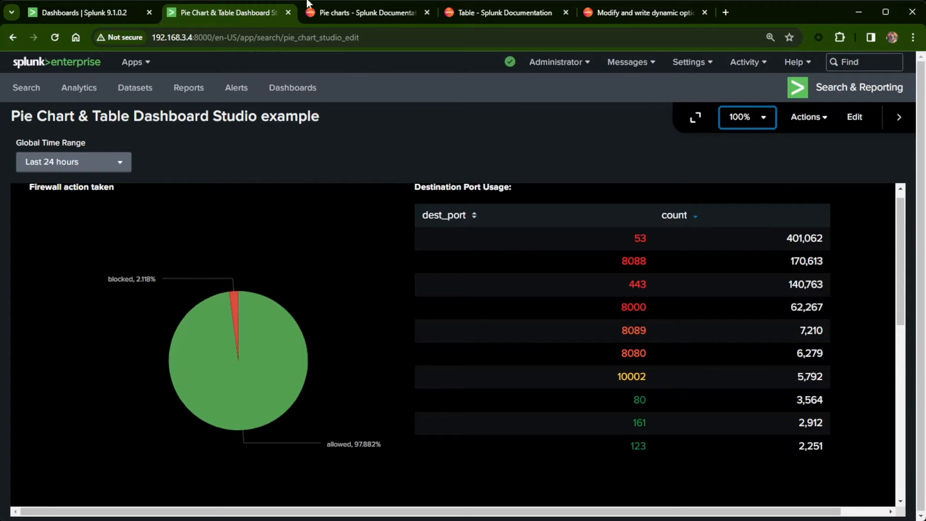
click(369, 12)
scroll(450, 325, down, 15)
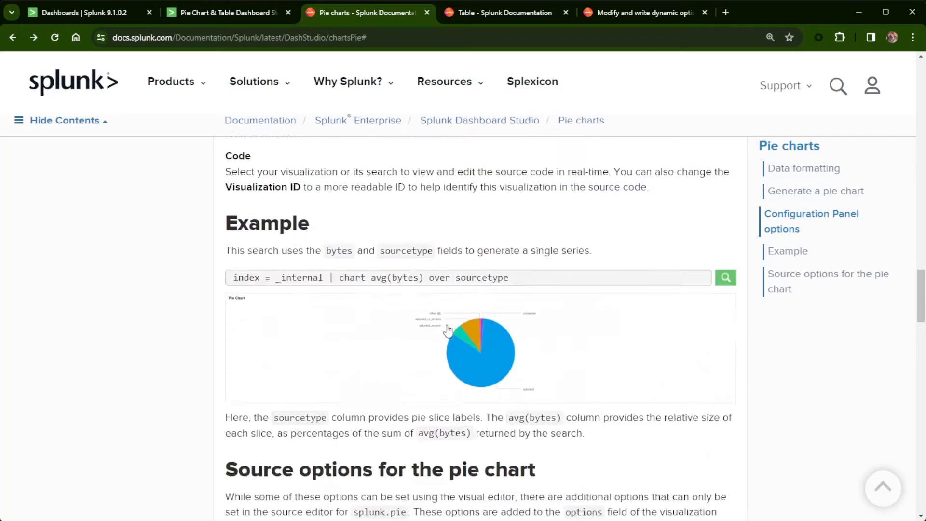
scroll(449, 325, up, 6)
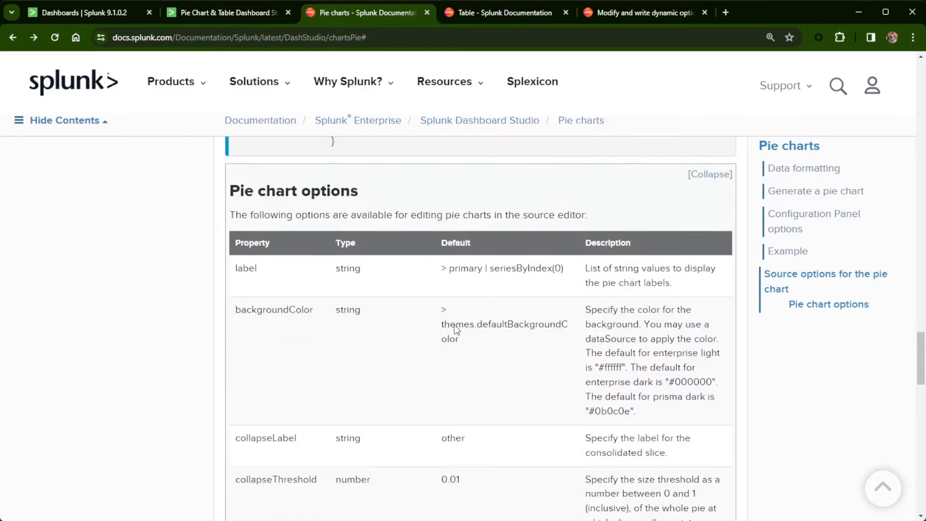
click(708, 262)
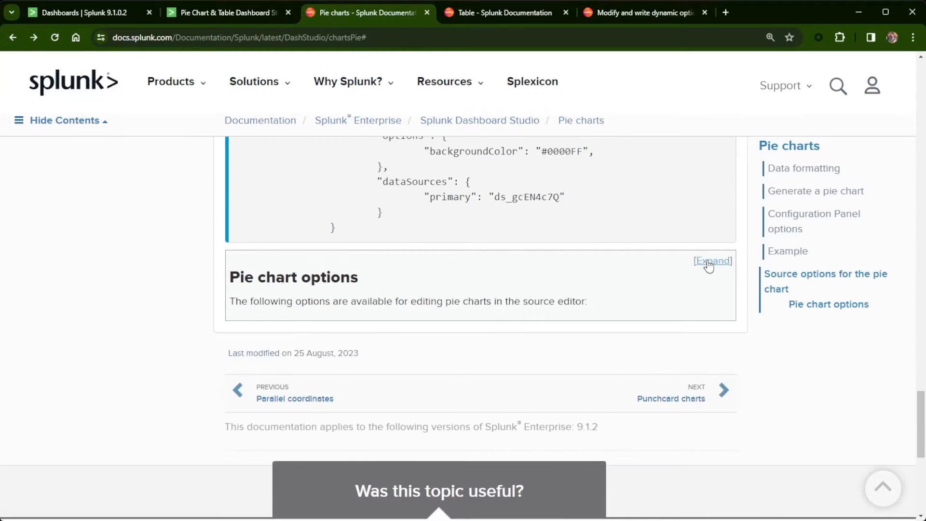
click(708, 262)
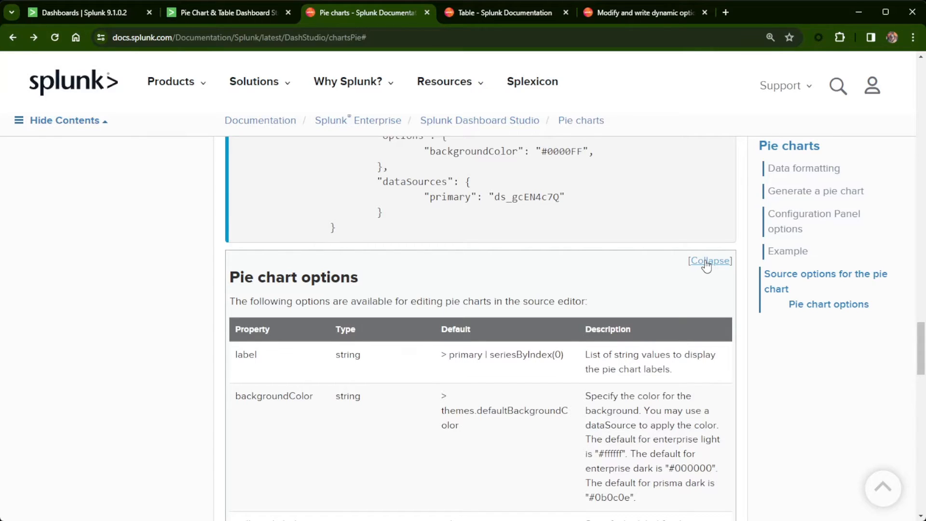
scroll(287, 406, down, 10)
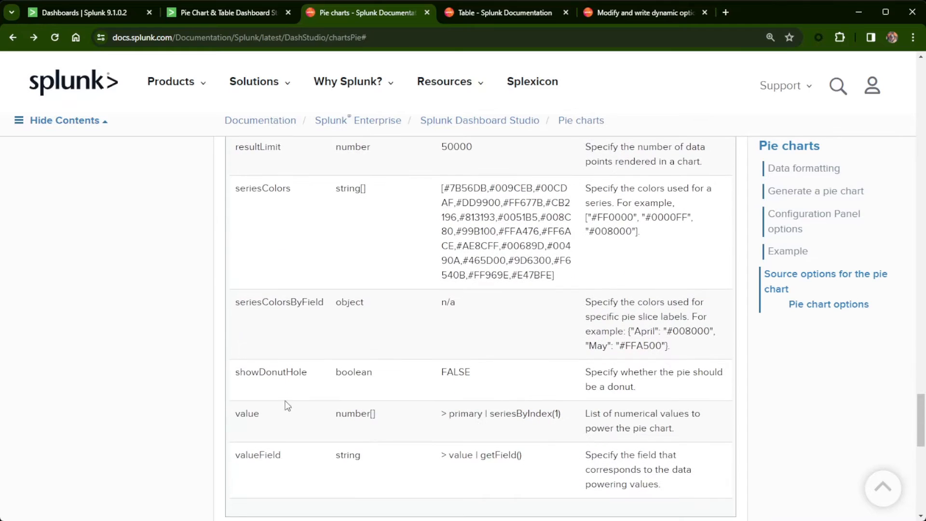
drag(326, 299, 234, 302)
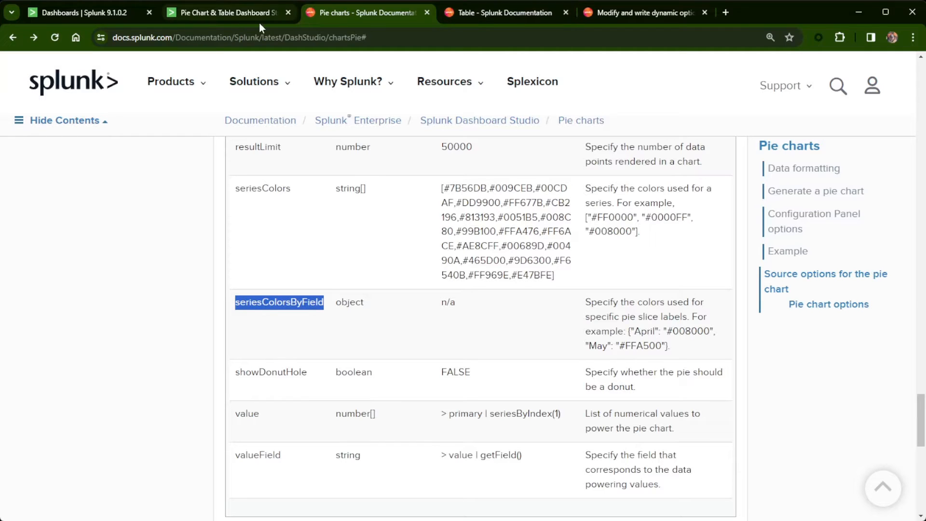
Step: Review the Table documentation, covering the configuration panel options, dynamic coloring examples, and source options for tables
click(241, 15)
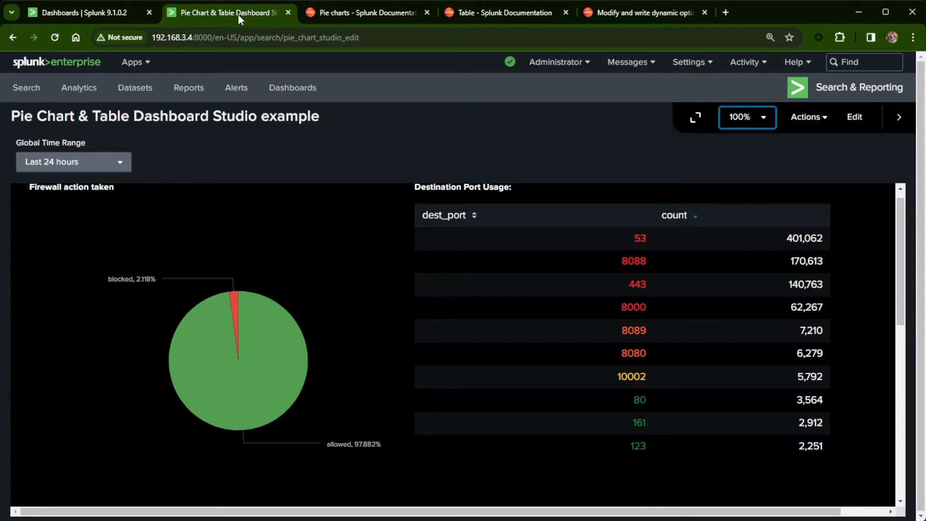
click(494, 13)
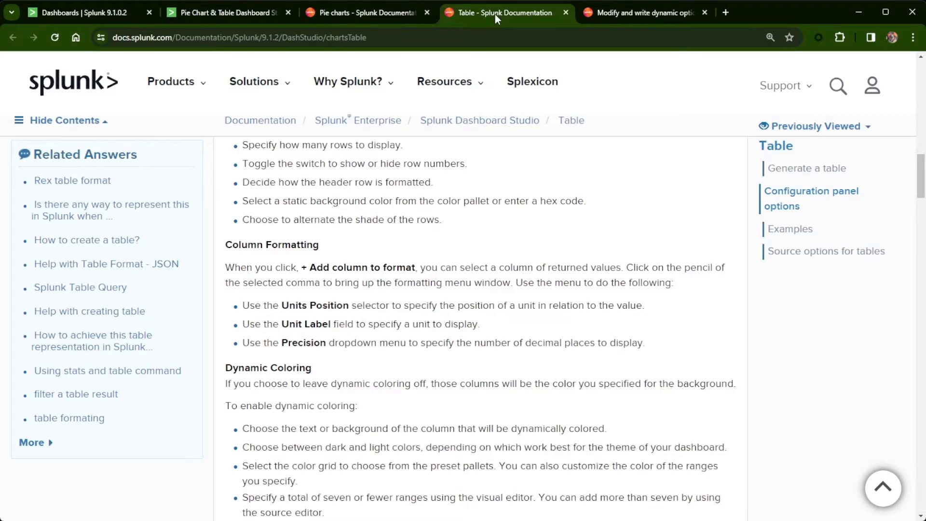
scroll(492, 369, up, 10)
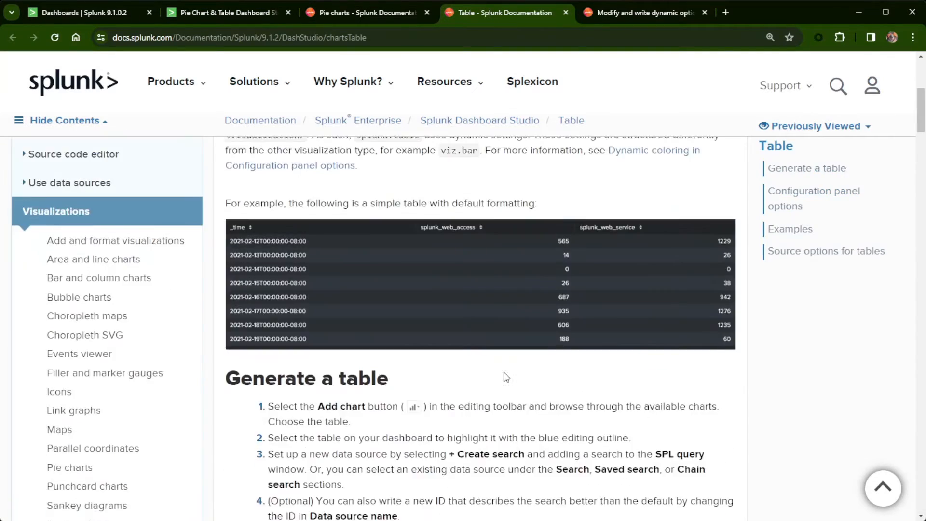
scroll(504, 372, down, 15)
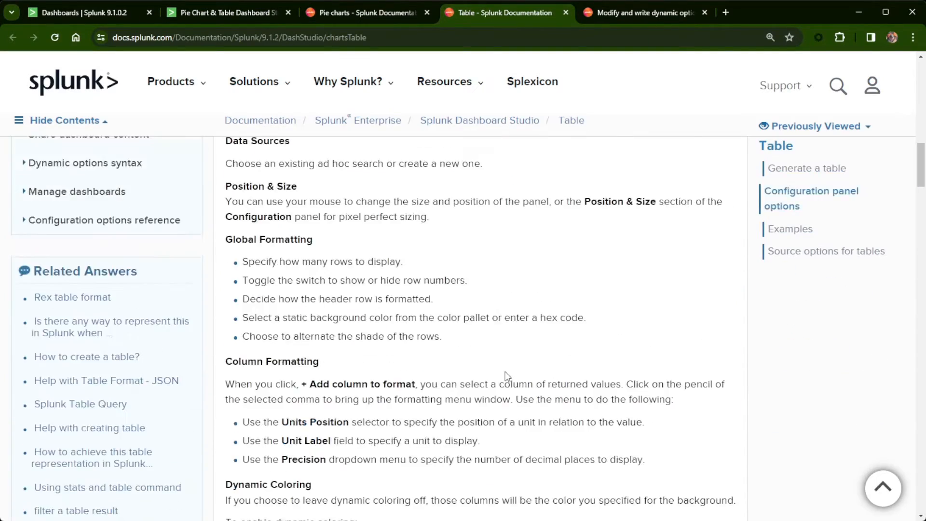
scroll(505, 375, down, 7)
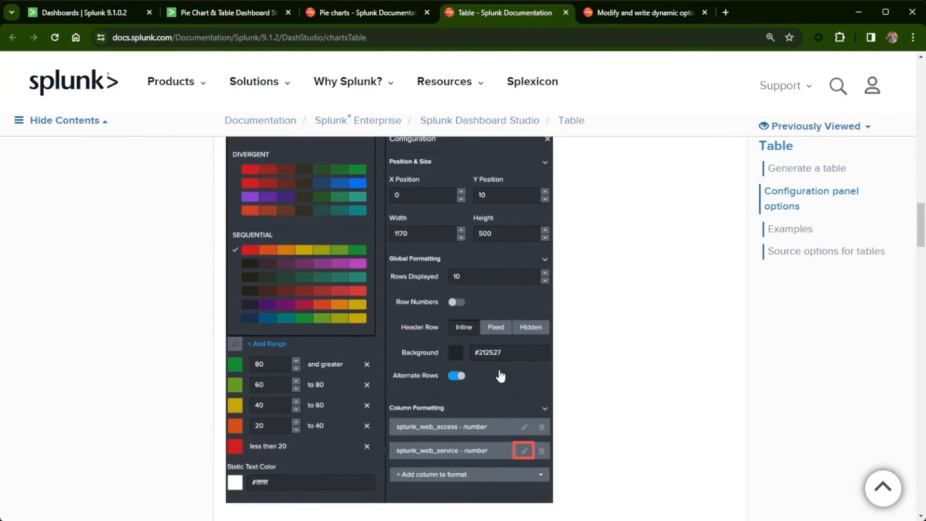
scroll(501, 373, down, 15)
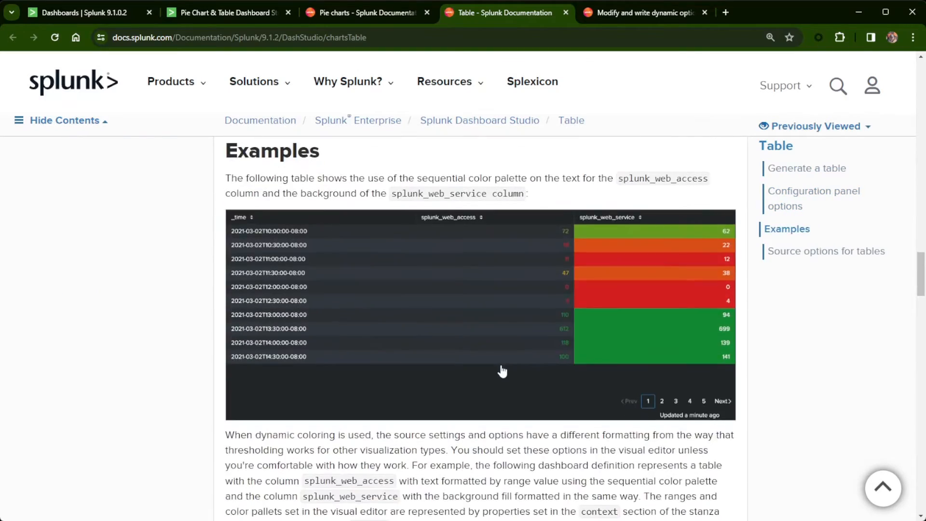
scroll(502, 372, down, 15)
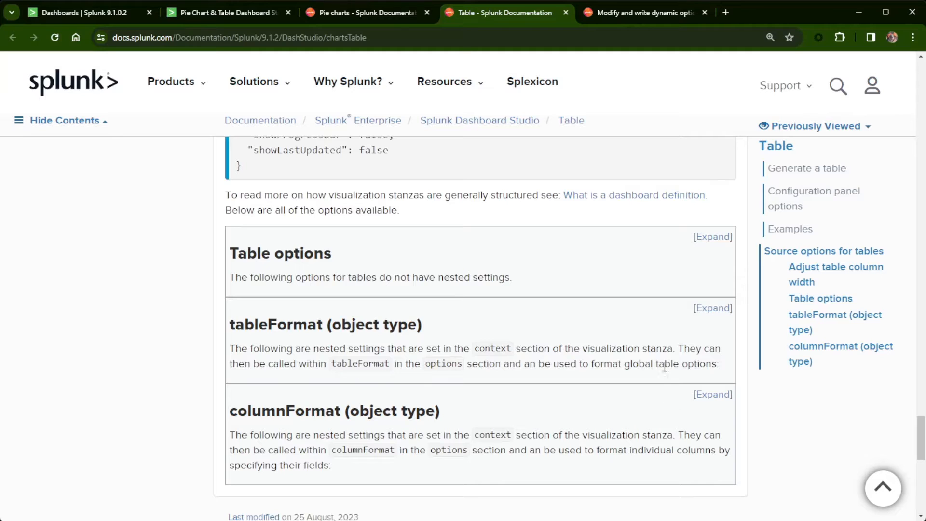
scroll(658, 143, up, 10)
scroll(710, 208, up, 3)
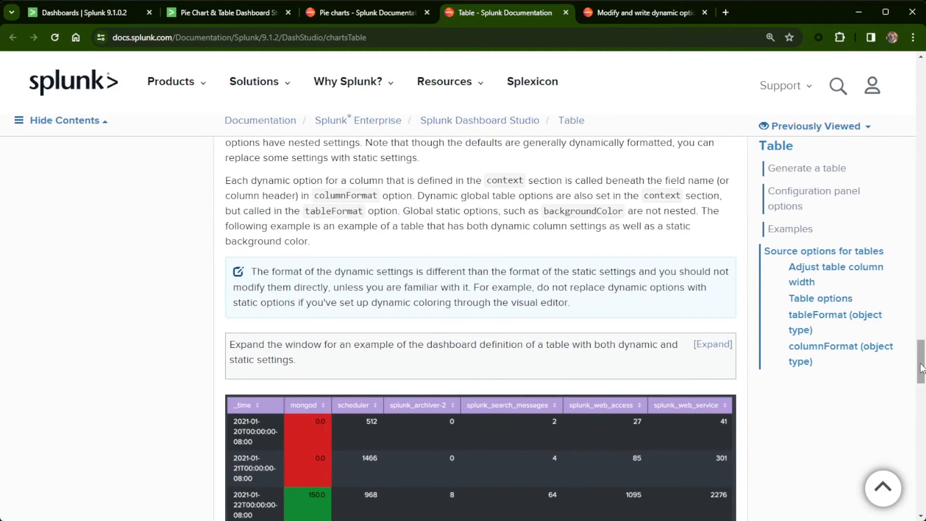
drag(921, 365, 909, 25)
Step: Read the table column coloring example and its options code on the Modify and write dynamic options syntax page
click(651, 18)
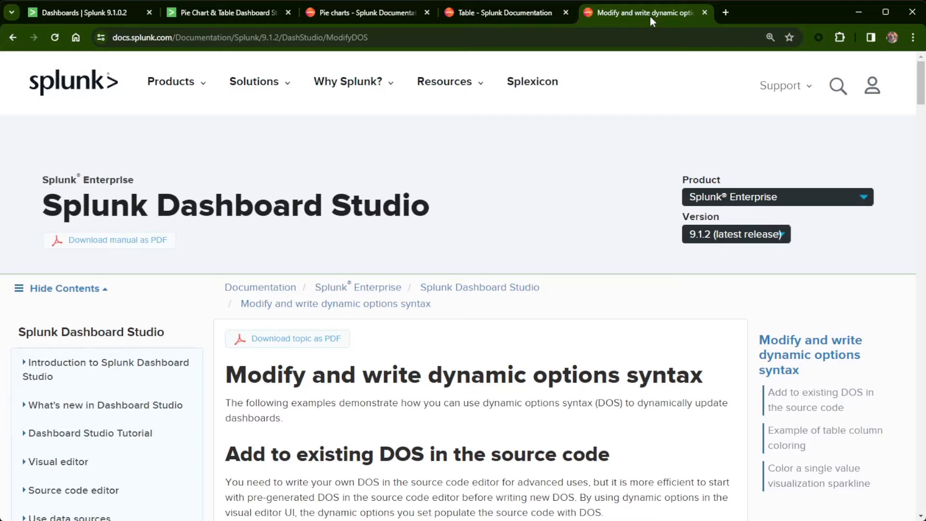
scroll(482, 260, down, 4)
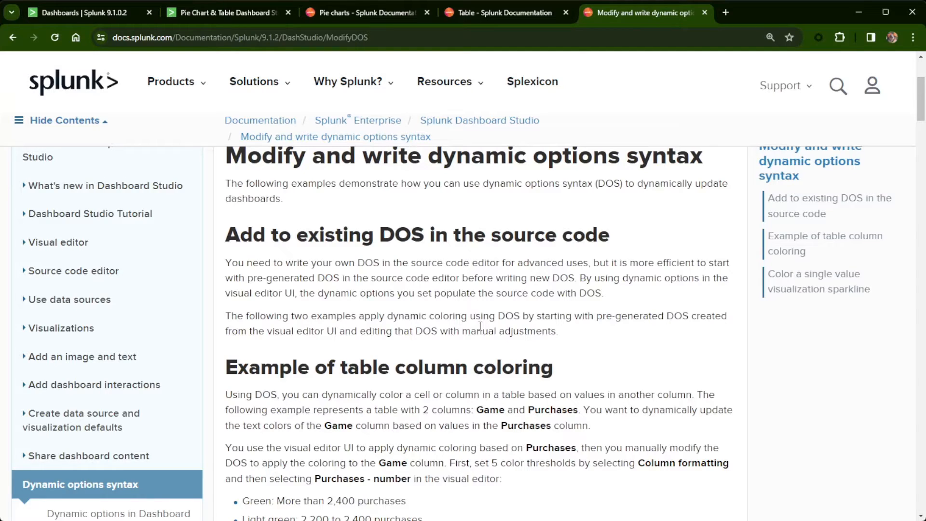
scroll(508, 437, down, 10)
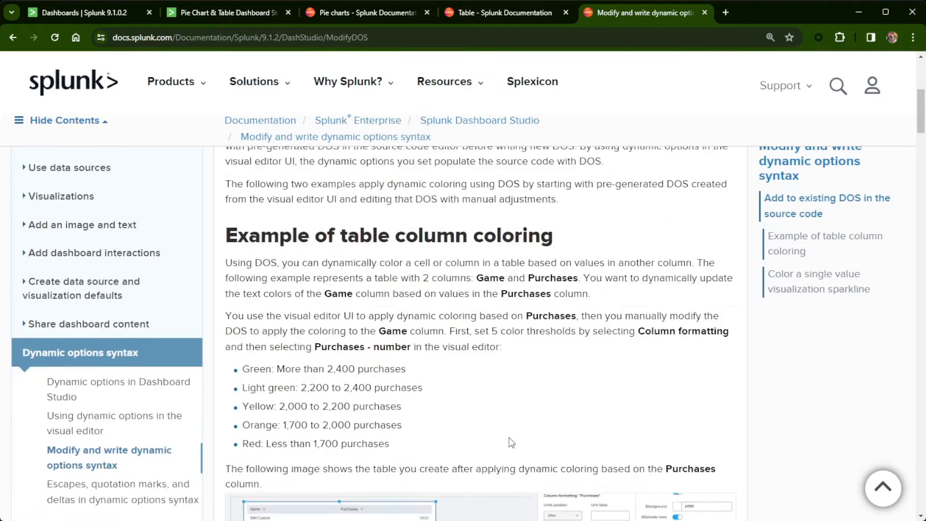
scroll(511, 434, down, 5)
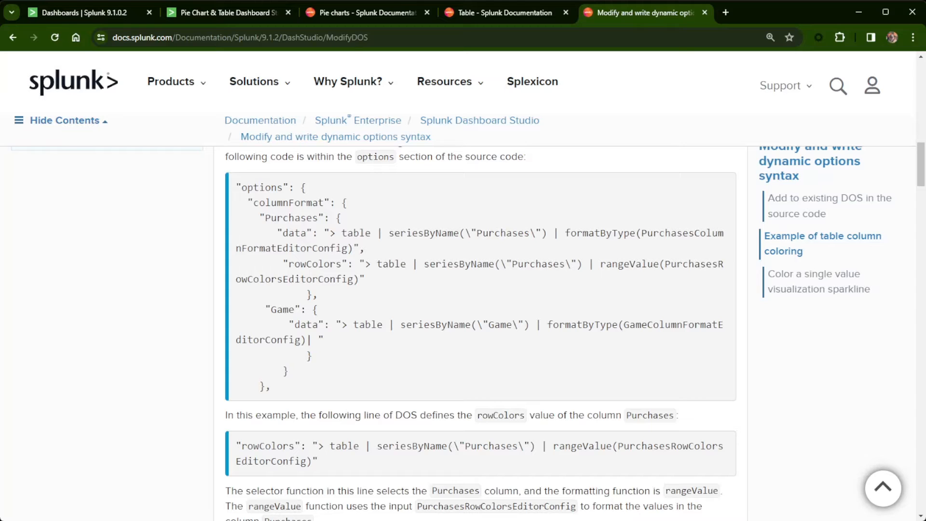
Step: Return to the Splunk dashboard, open the list of all dashboards and start a new dashboard
click(200, 11)
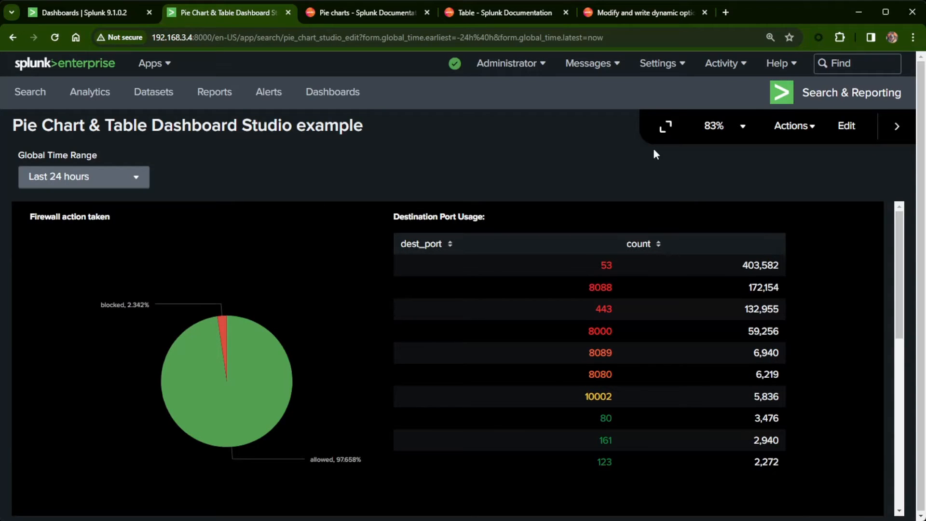
click(322, 100)
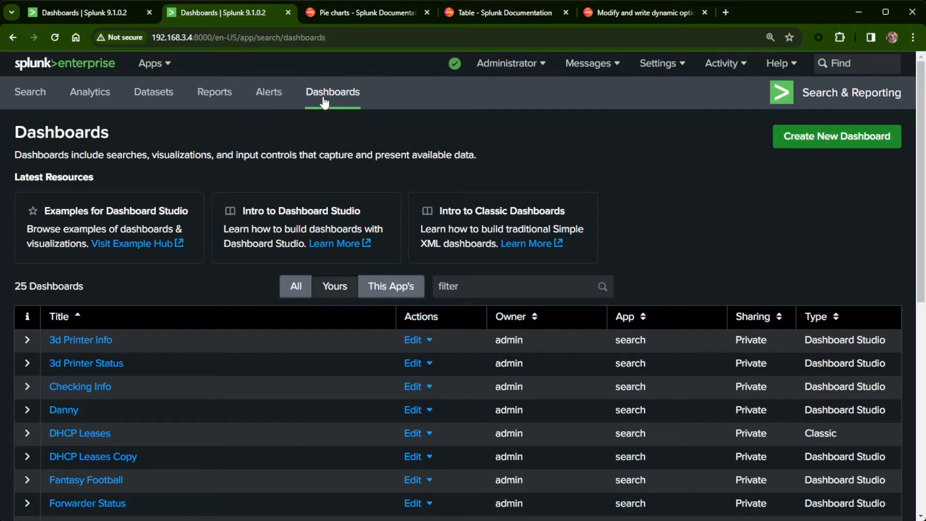
click(842, 146)
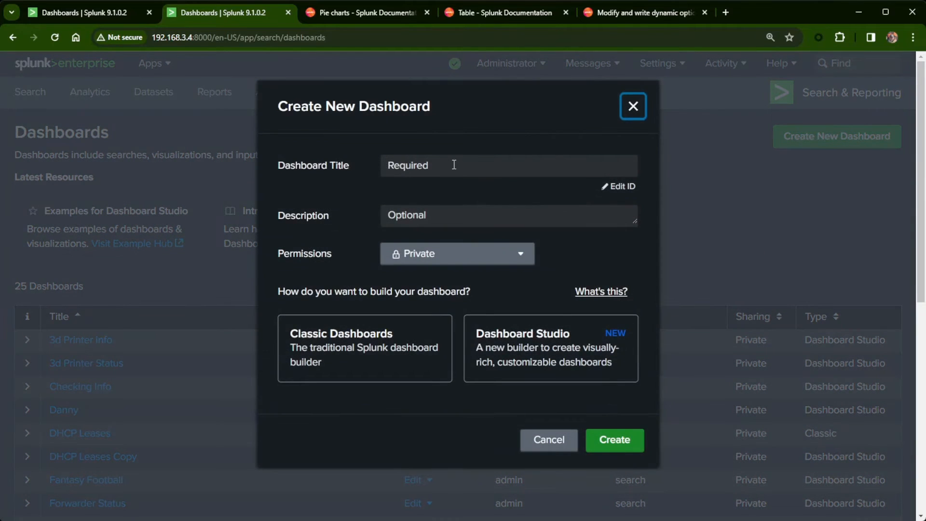
Step: Title the new dashboard "Pie Chart & Table Dashboard Studio youtube" and choose Dashboard Studio as its builder
click(469, 164)
text(Pie Chart & Table Dashboard Studio example)
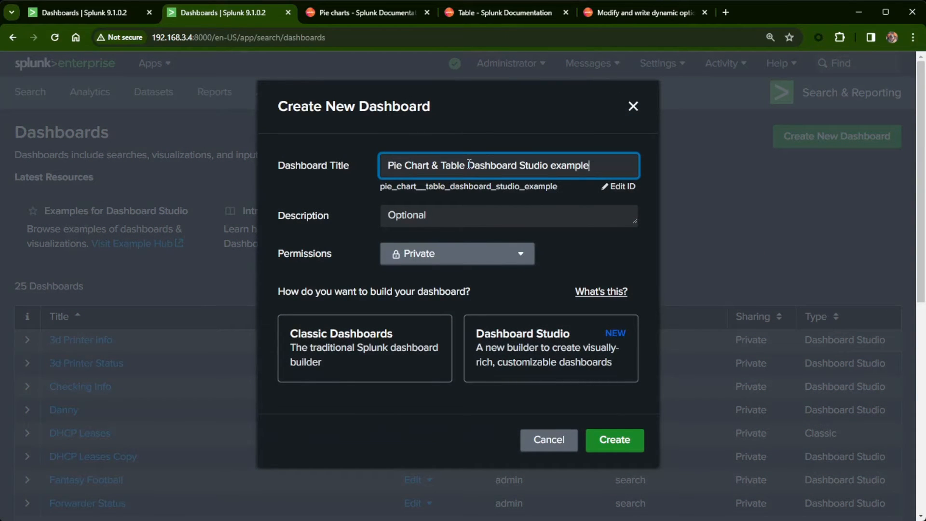
key(BackSpace)
key(BackSpace)
key(BackSpace)
key(BackSpace)
key(BackSpace)
key(BackSpace)
key(BackSpace)
text(youtube)
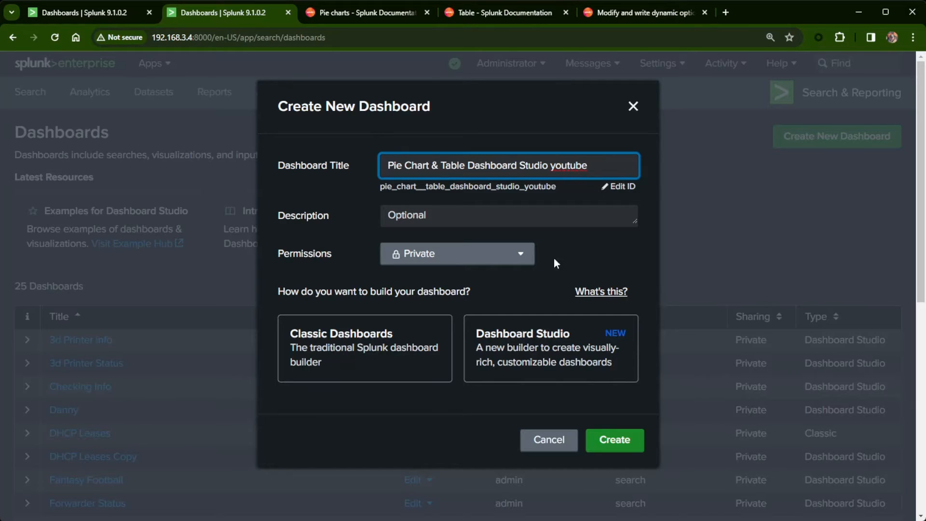
click(533, 354)
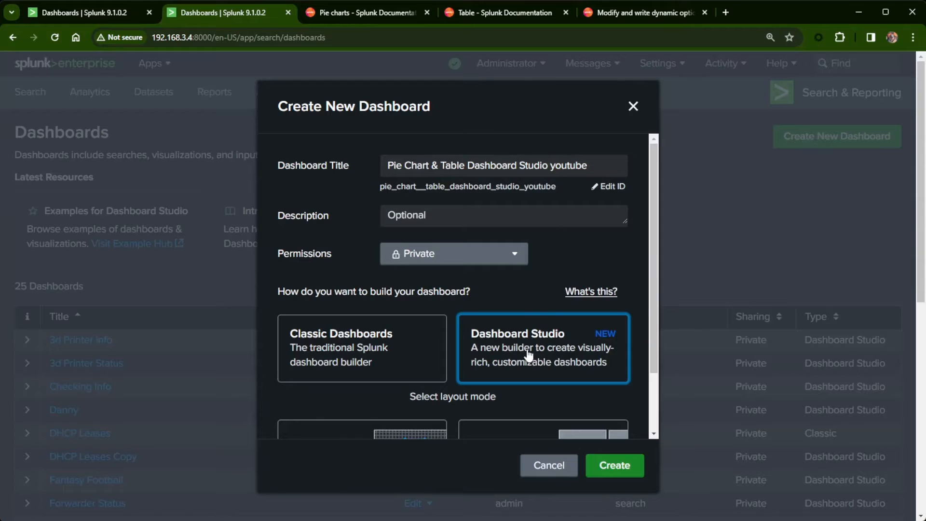
Step: Choose the Absolute layout mode and create the dashboard
scroll(525, 354, down, 2)
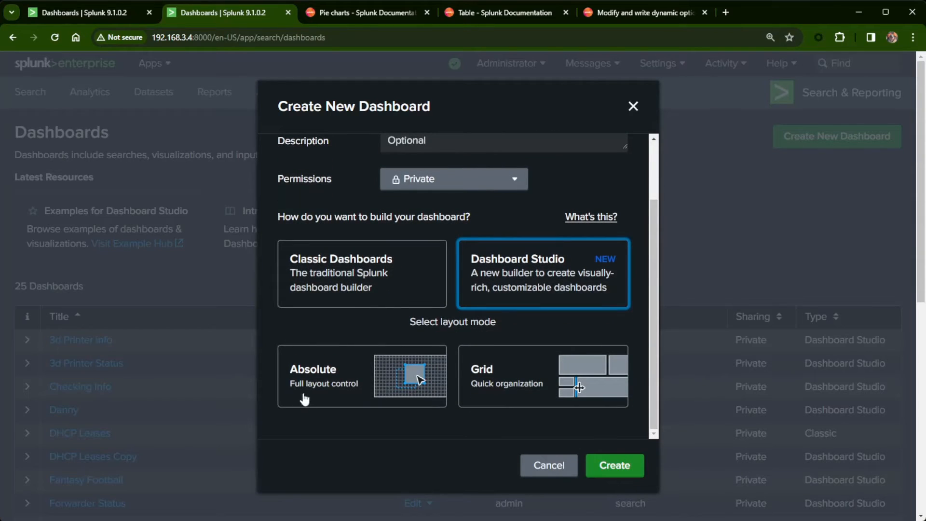
click(319, 387)
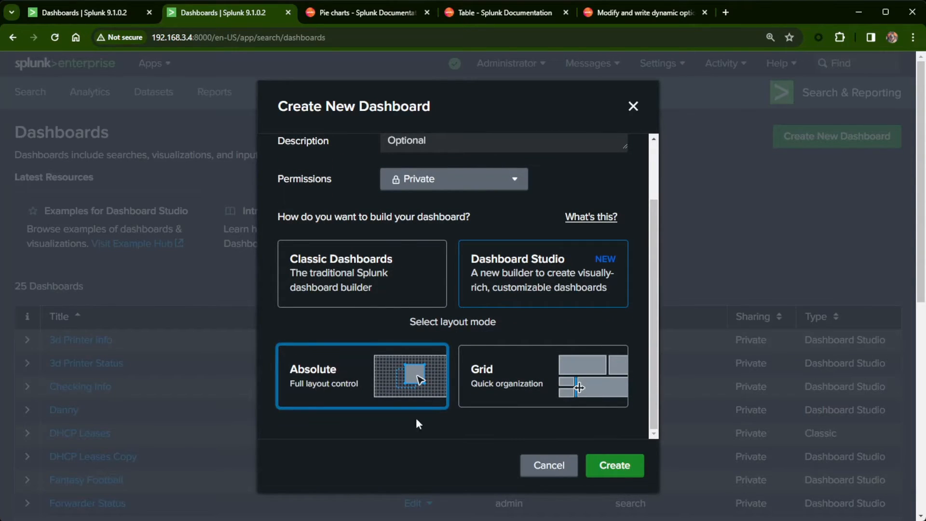
click(615, 475)
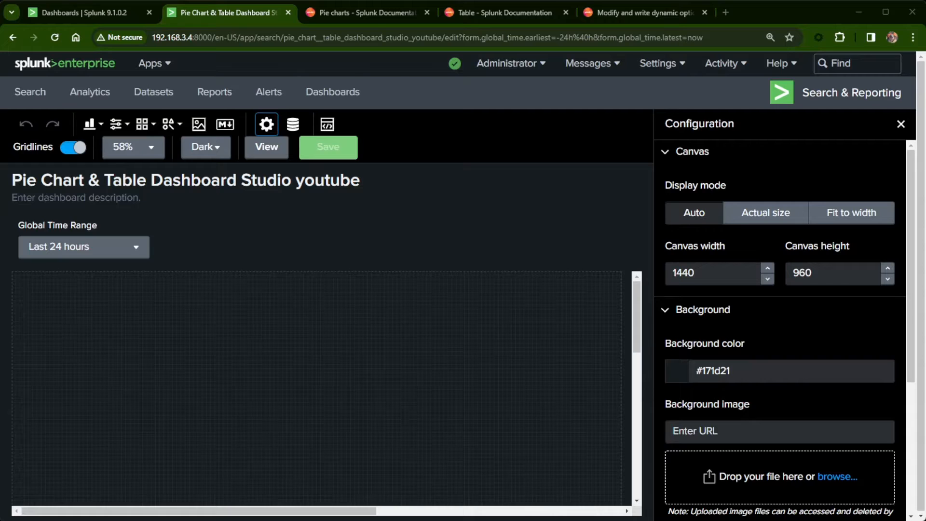
Step: Add a pie chart with a new search: index=opnsense sourcetype="opnsense:filterlog" | stats count by action
click(91, 124)
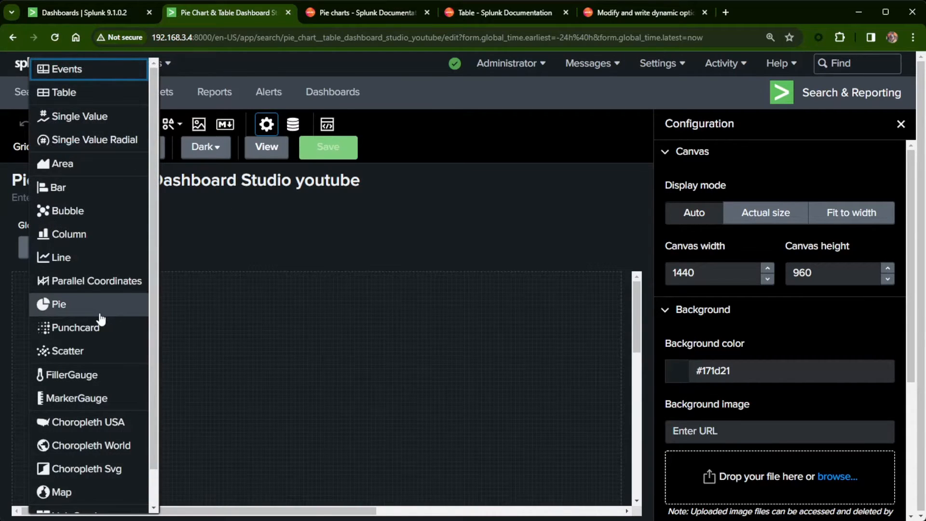
click(80, 313)
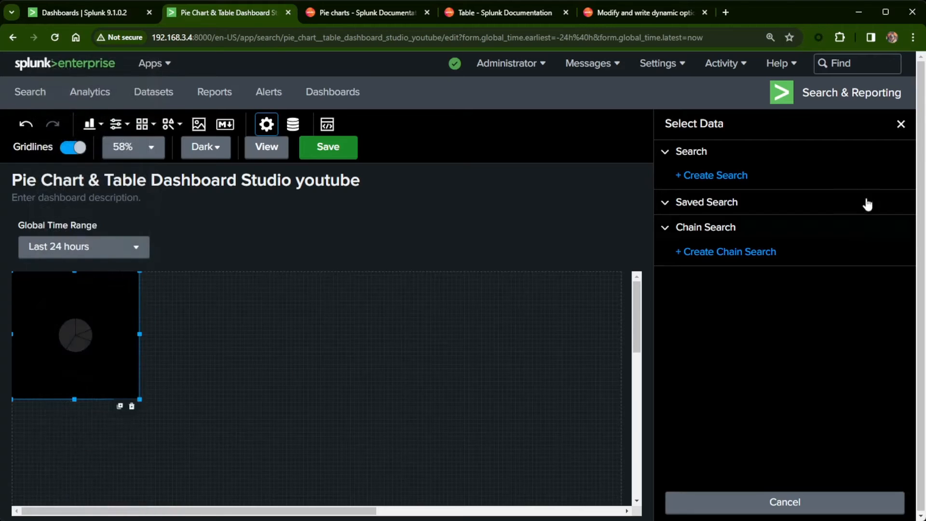
click(715, 175)
click(734, 291)
text(index=opnsense sourcetype="opnsense:filterlog" | stats count by action)
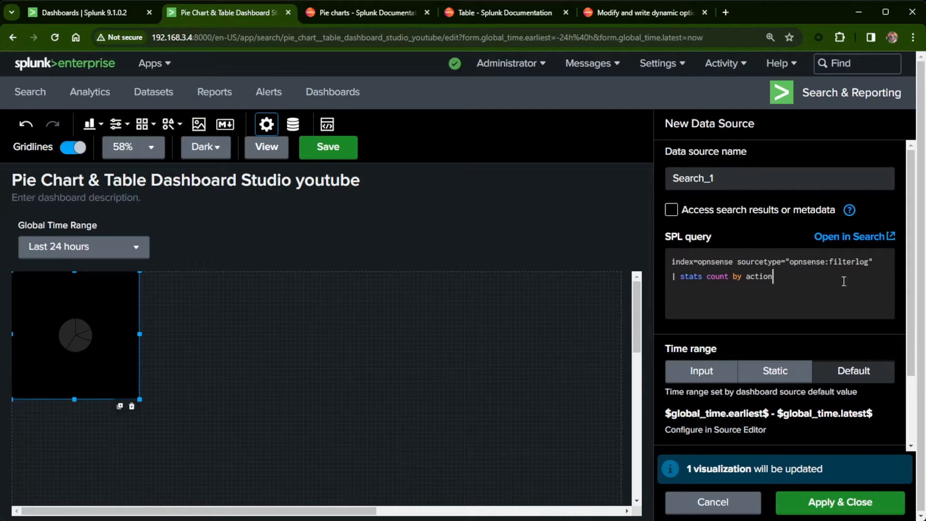
Step: Name the data source action_status, set its time range to the Global Time Range (global_time) input, and apply it
double_click(741, 180)
text(actio)
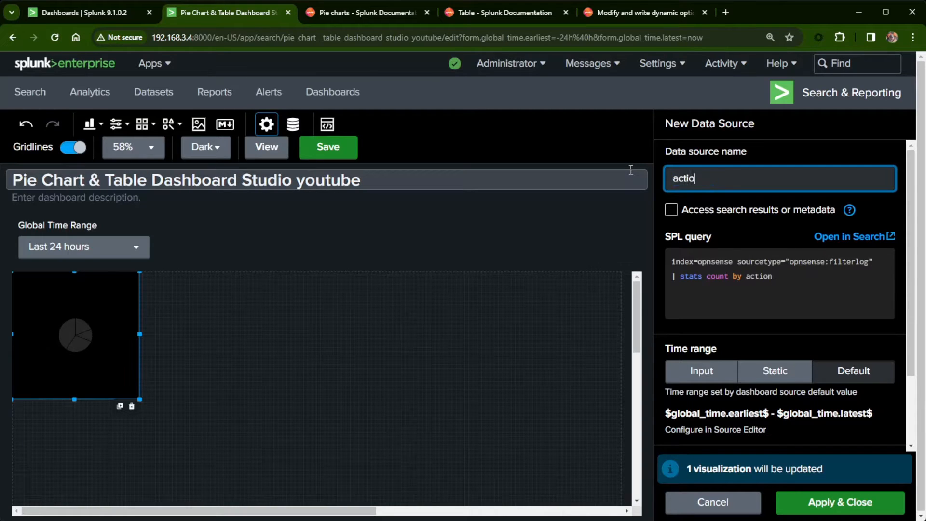
text(n_status)
click(701, 372)
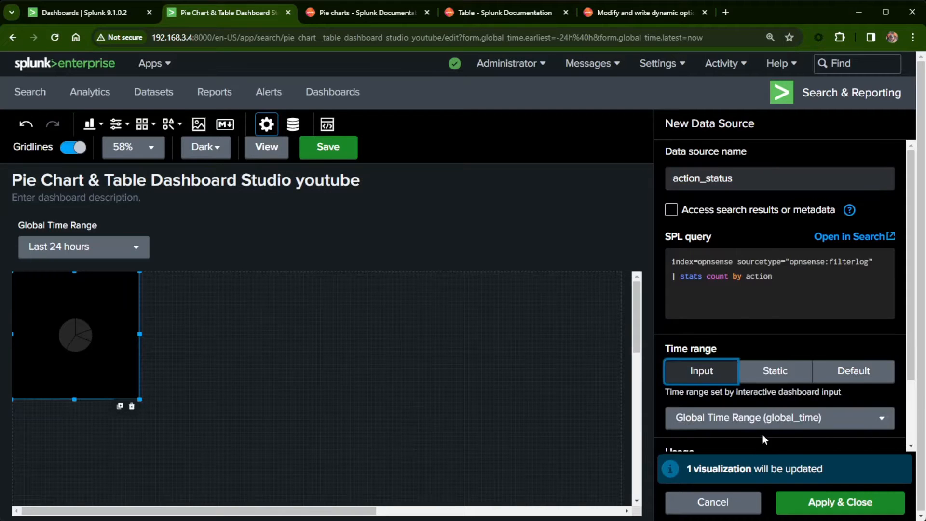
click(765, 423)
click(743, 444)
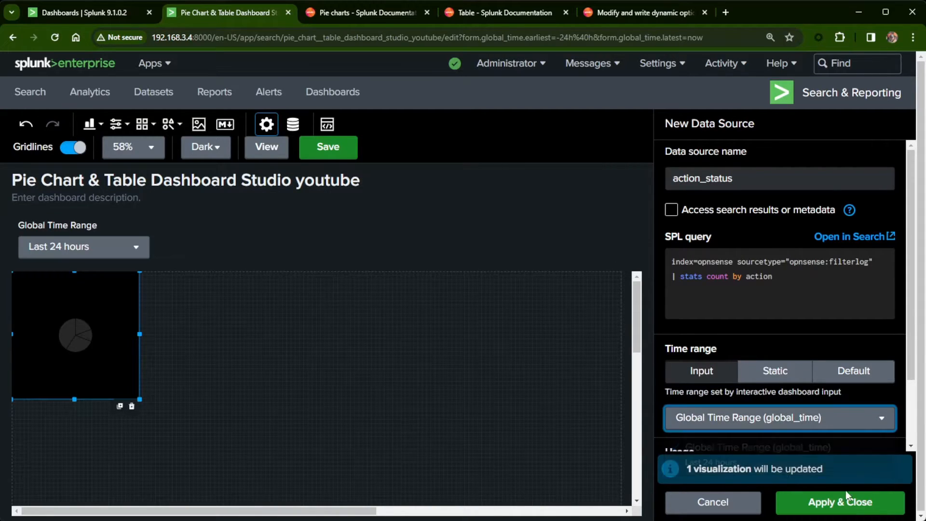
click(824, 505)
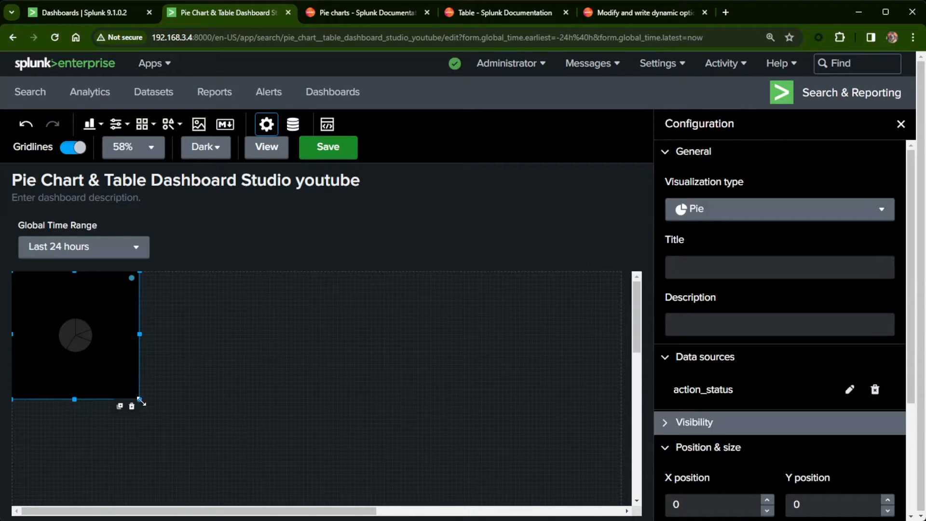
Step: Enlarge the pie chart to about 860 wide by 550 high and display the canvas at 100%
drag(140, 400, 378, 504)
click(392, 494)
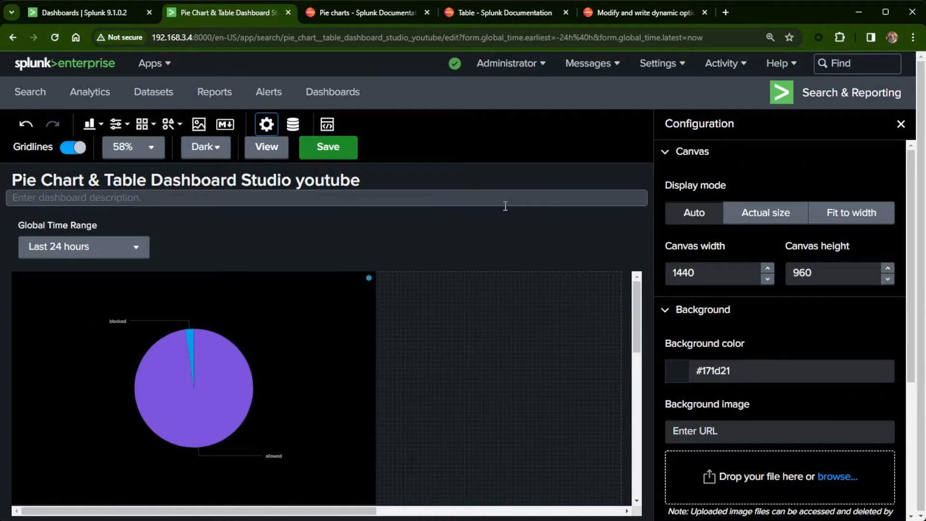
key(ctrl+minus)
click(490, 119)
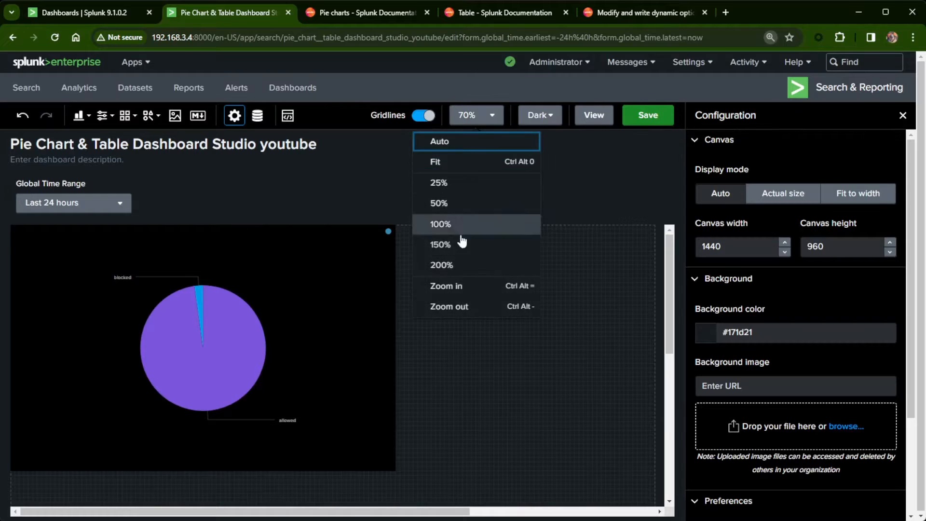
click(463, 224)
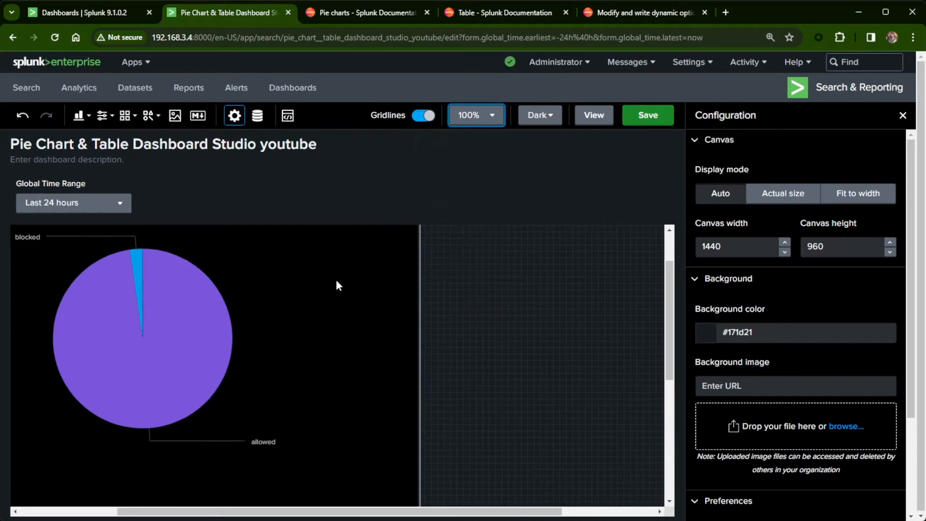
drag(349, 512, 252, 512)
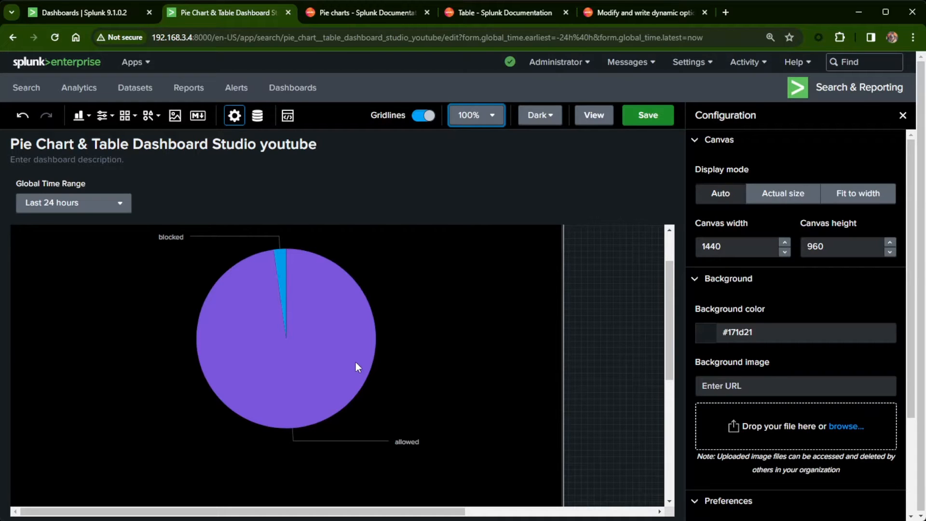
Step: Examine the pie chart's color and style settings and the options entry in its code
click(467, 304)
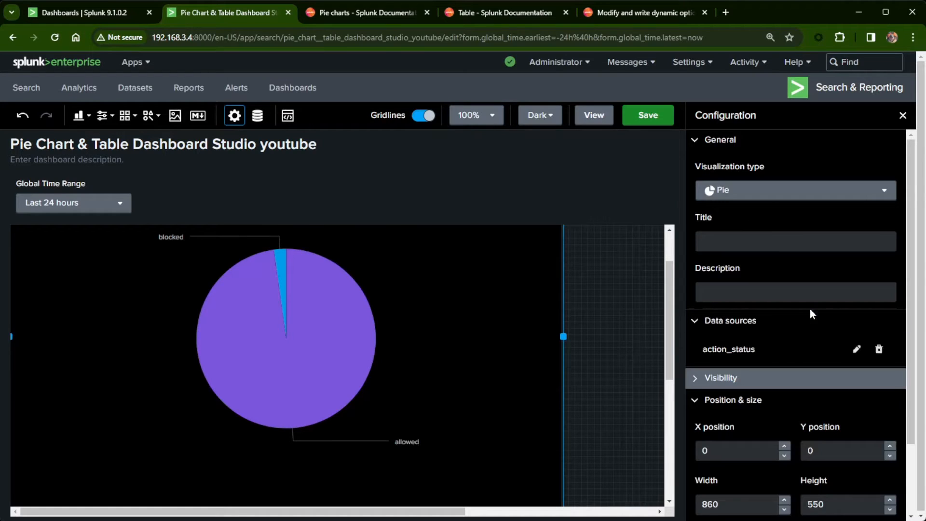
scroll(805, 290, down, 2)
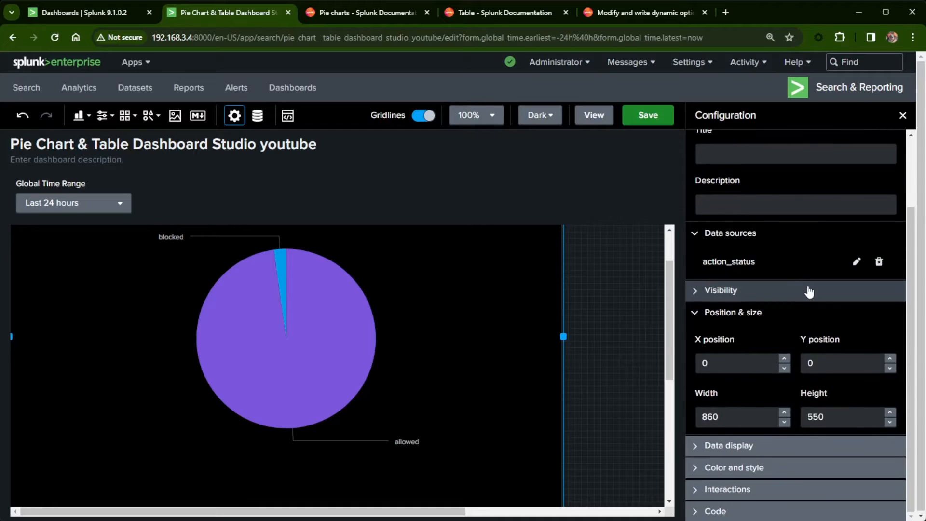
click(732, 467)
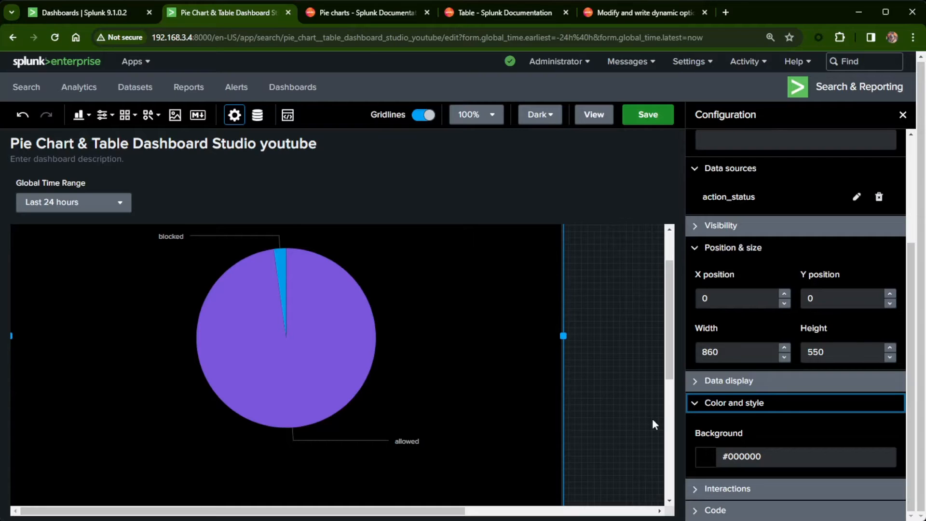
click(736, 510)
scroll(753, 474, down, 3)
scroll(766, 458, down, 1)
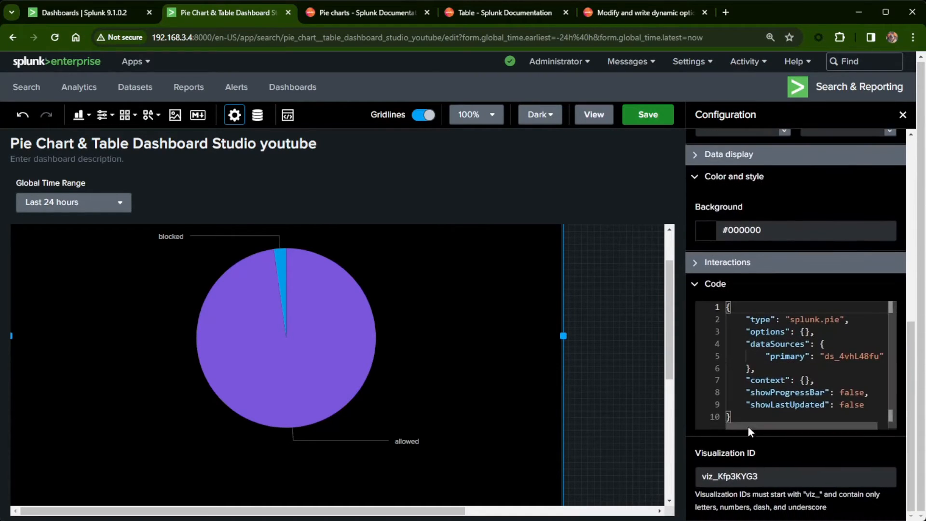
mouse_move(755, 426)
mouse_down()
mouse_move(790, 427)
mouse_move(758, 424)
mouse_up()
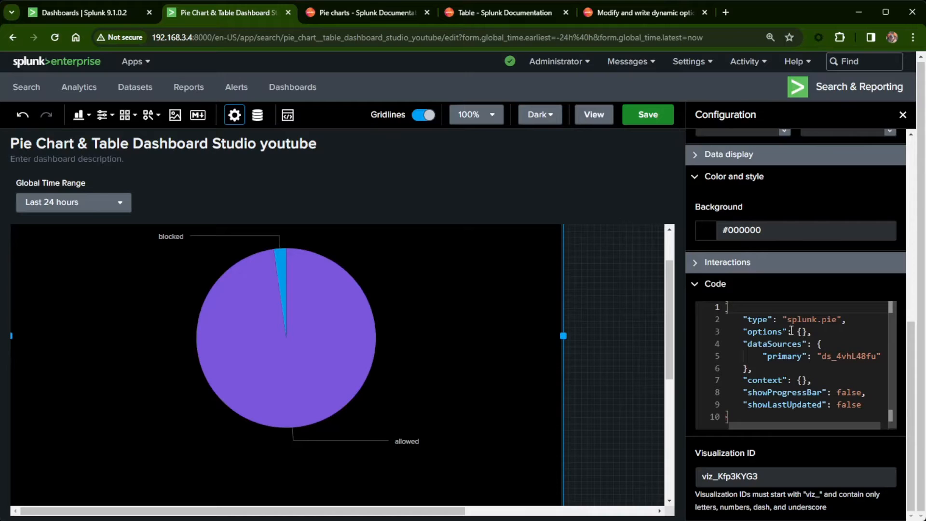
drag(746, 332, 802, 336)
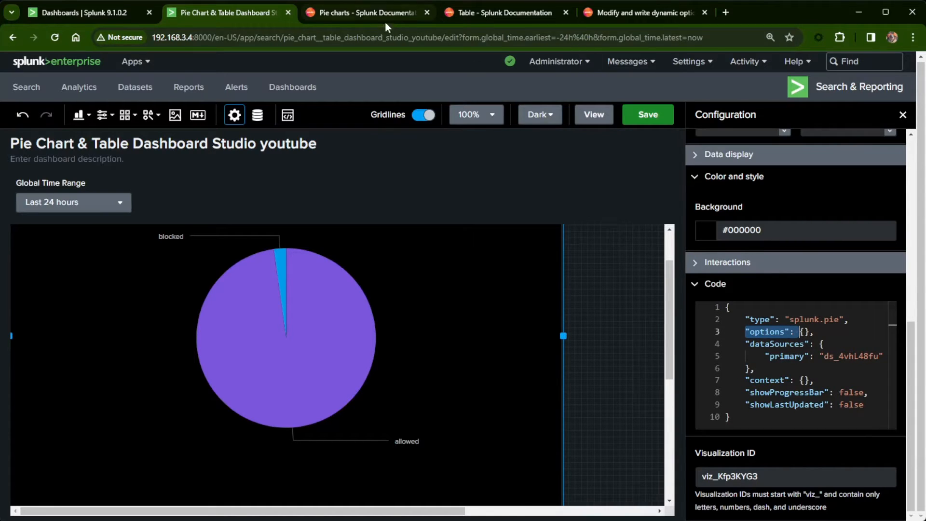
Step: Review the pie chart options table in the Pie charts documentation, including seriesColors, seriesColorsByField and labelDisplay
click(374, 12)
scroll(433, 345, up, 15)
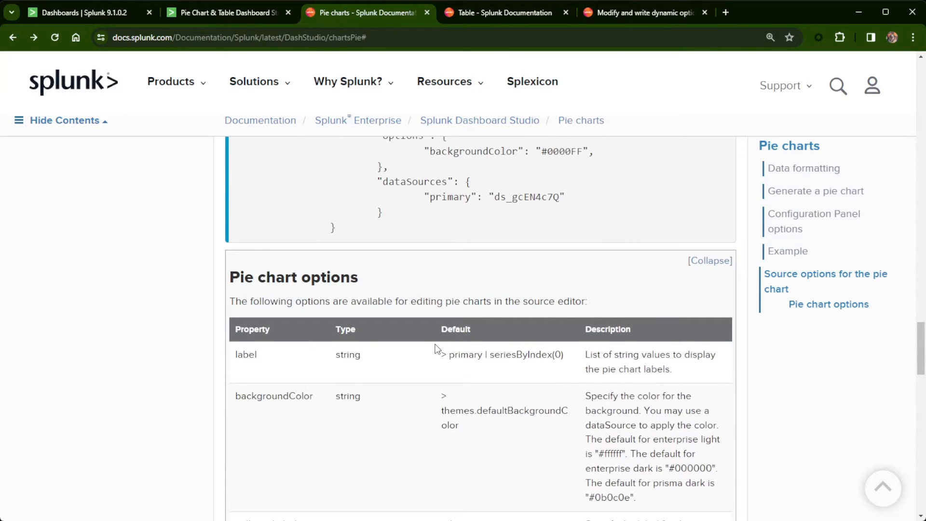
scroll(436, 342, down, 13)
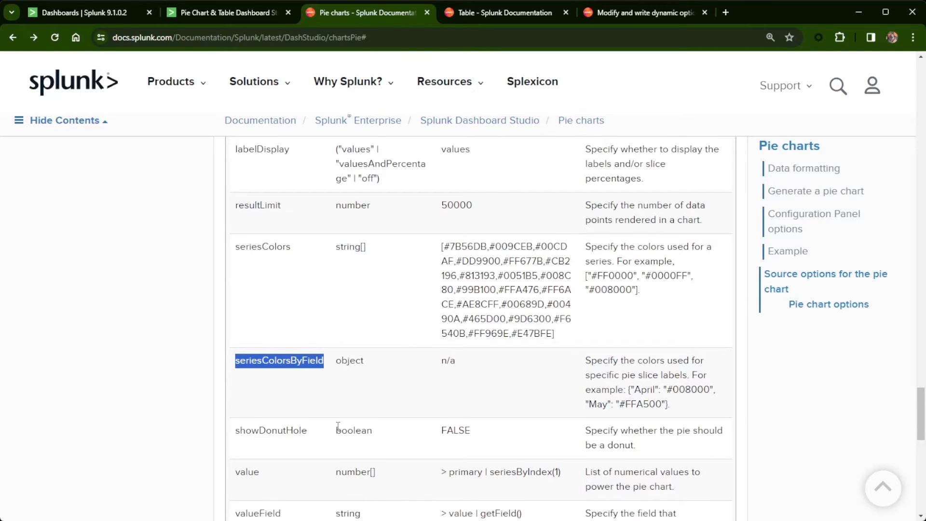
scroll(345, 369, down, 3)
scroll(263, 346, up, 5)
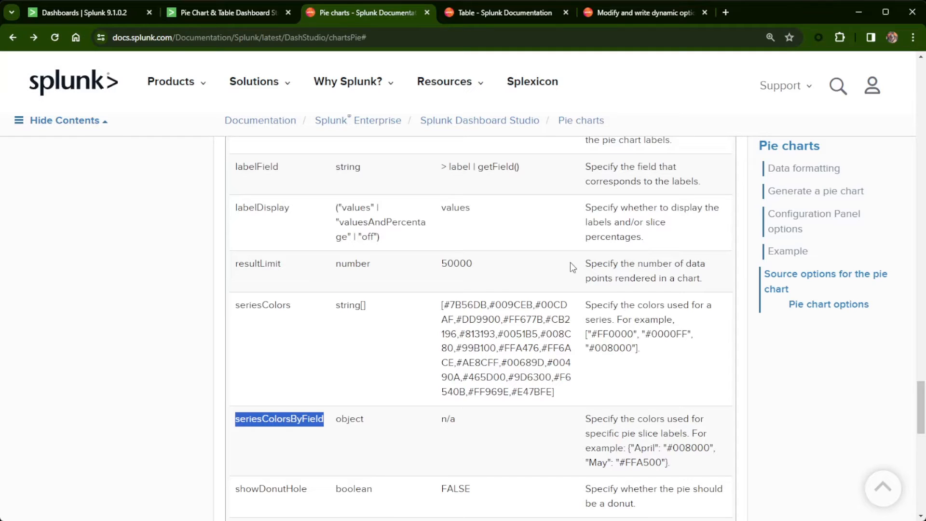
Step: Return to the dashboard and open its full source code at a larger text size
click(219, 13)
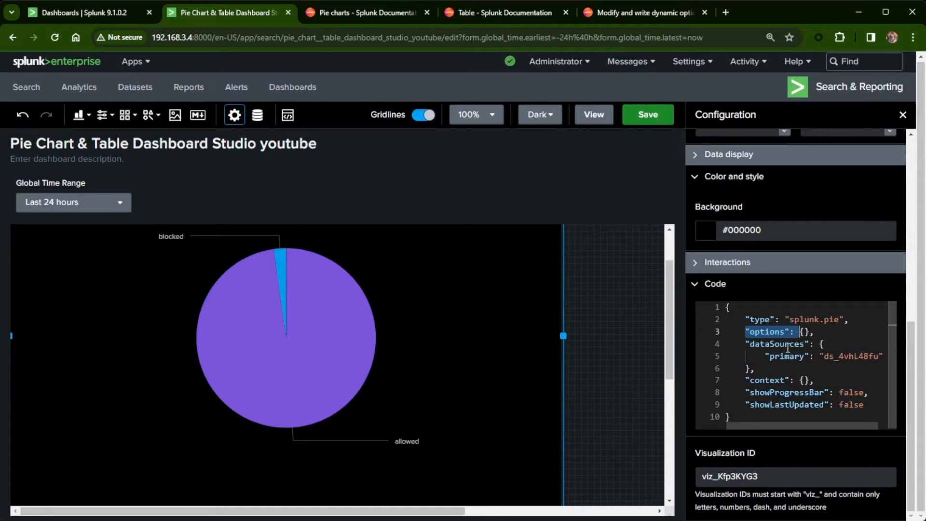
click(286, 116)
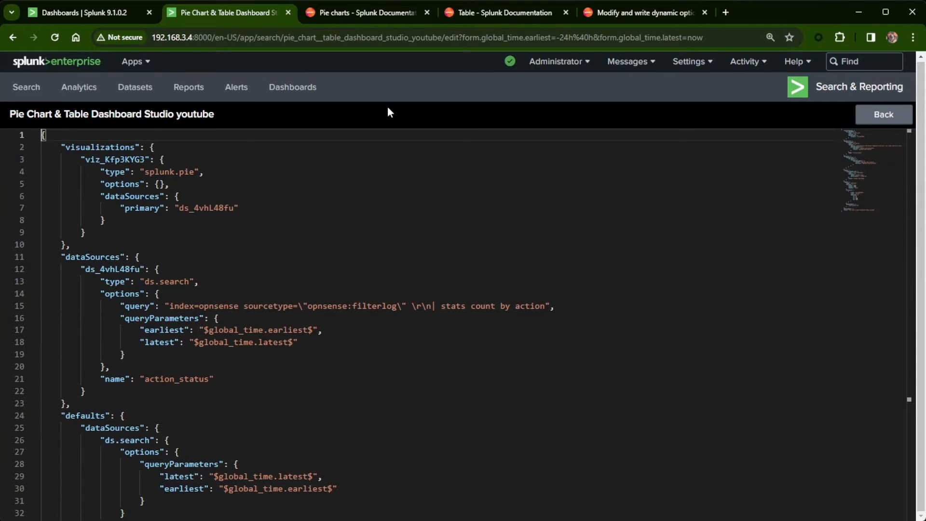
key(ctrl+plus)
key(ctrl+plus)
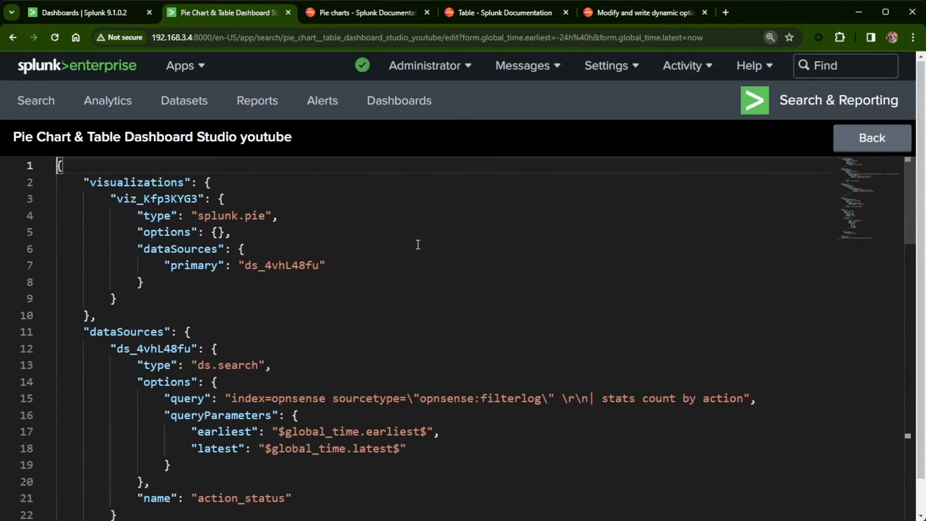
Step: Collapse the visualizations, dataSources, defaults, inputs and layout sections of the source code
click(47, 183)
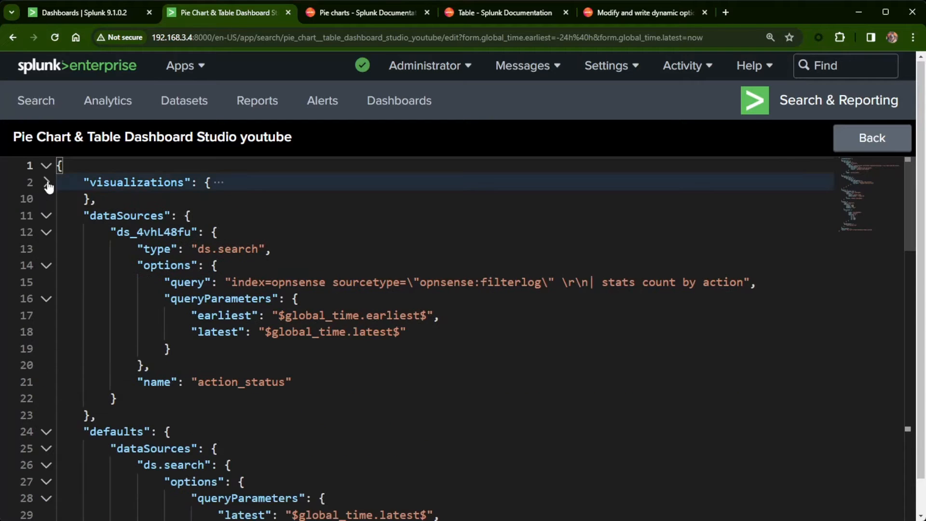
click(46, 216)
click(46, 216)
click(46, 218)
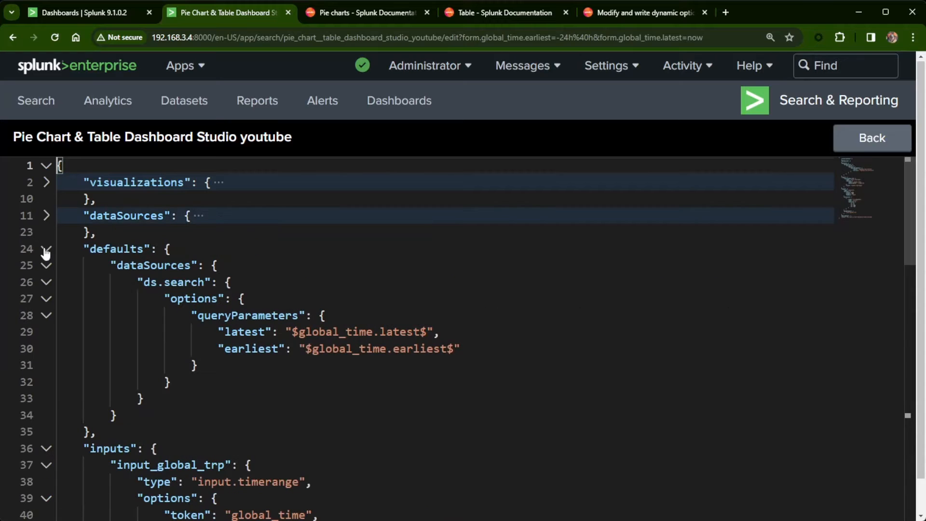
click(46, 248)
click(46, 282)
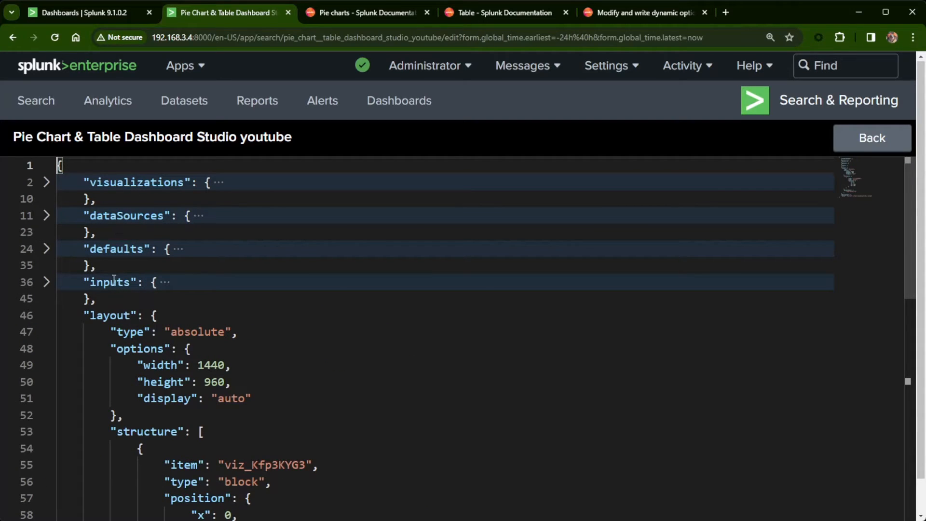
click(46, 283)
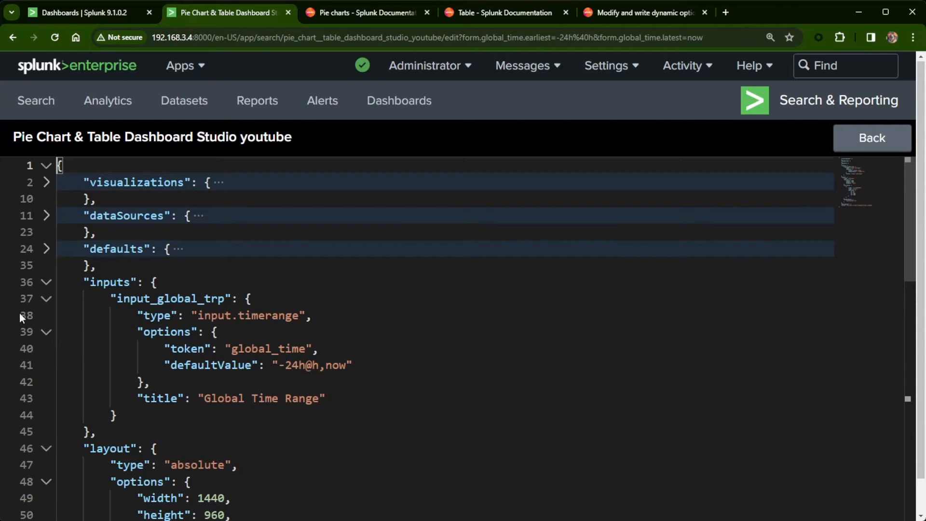
click(45, 283)
scroll(67, 323, down, 2)
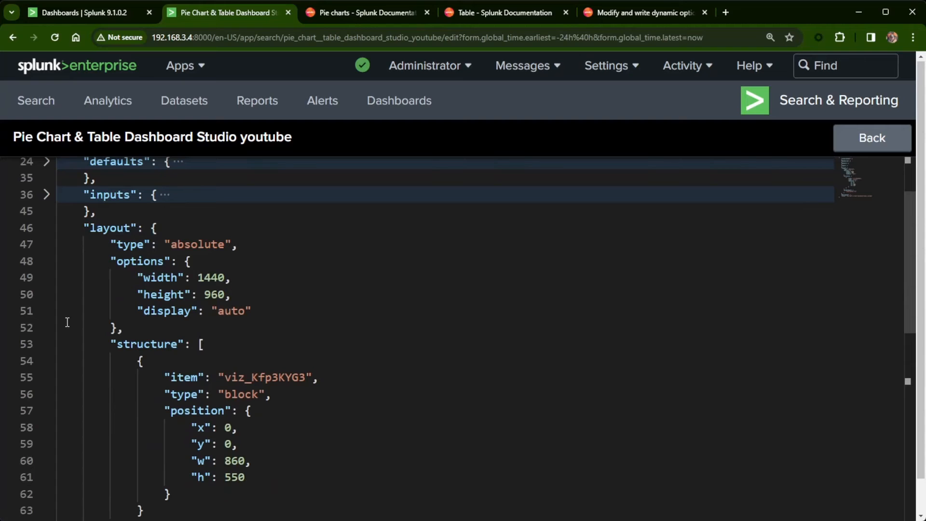
click(47, 228)
scroll(114, 357, up, 2)
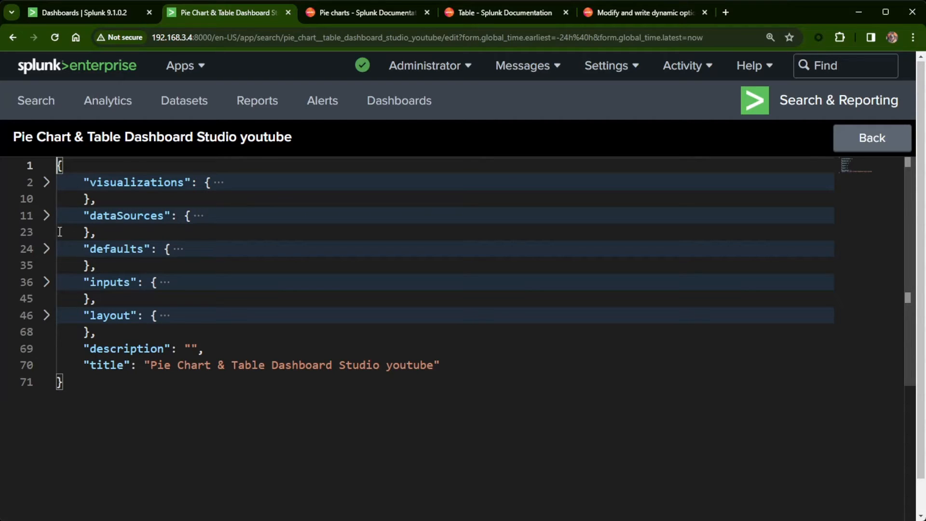
Step: Expand the visualizations section and add seriesColorsByField to the pie chart's options, with blocked as #dc4e41 and allowed as #53a051
click(47, 182)
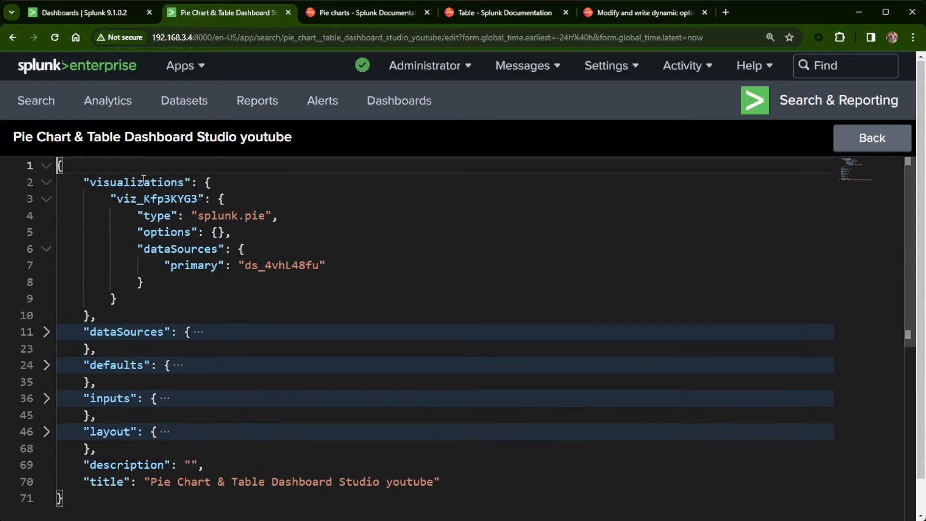
double_click(149, 215)
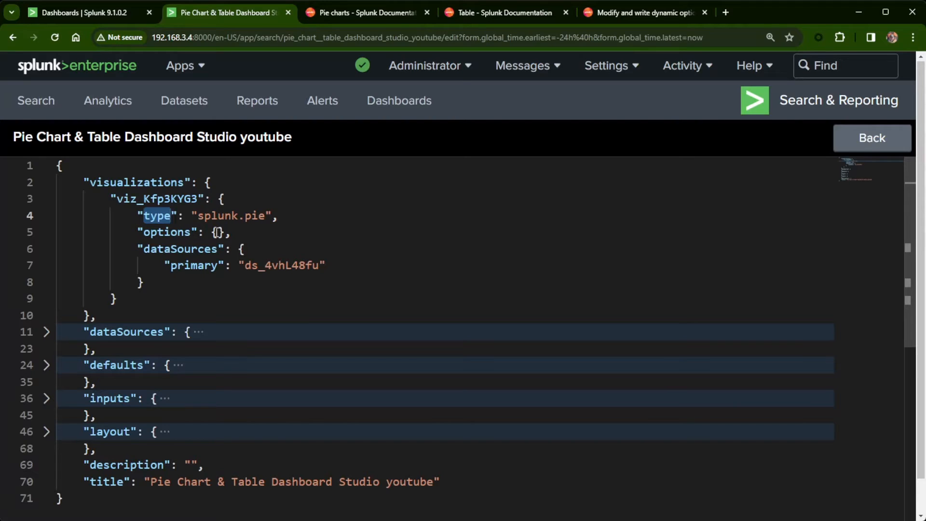
click(218, 231)
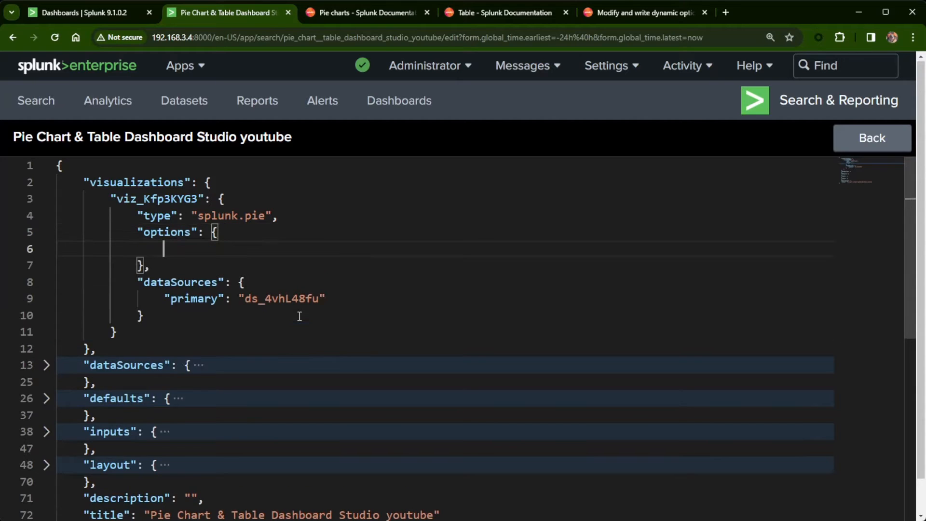
key(Return)
text("seriesColorsByField": { "blocked": "#dc4e41", "allowed": "#53a051" },)
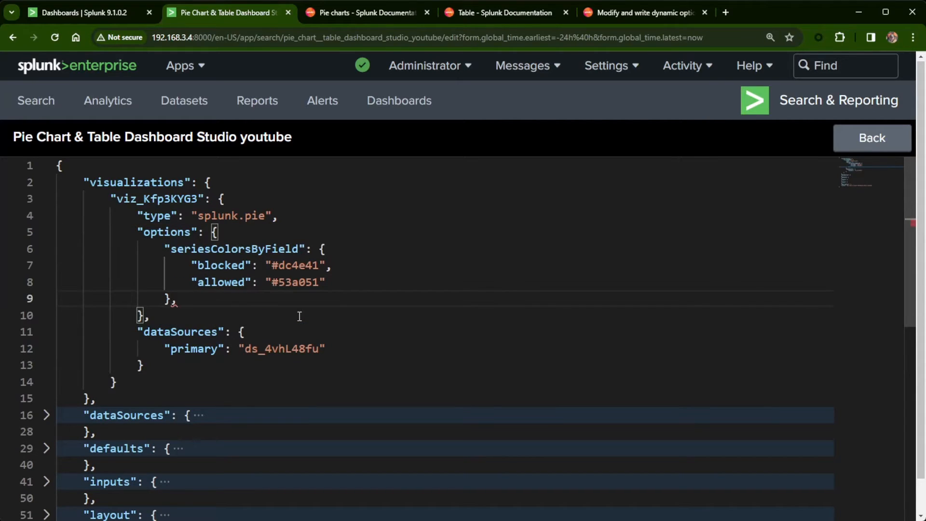
key(BackSpace)
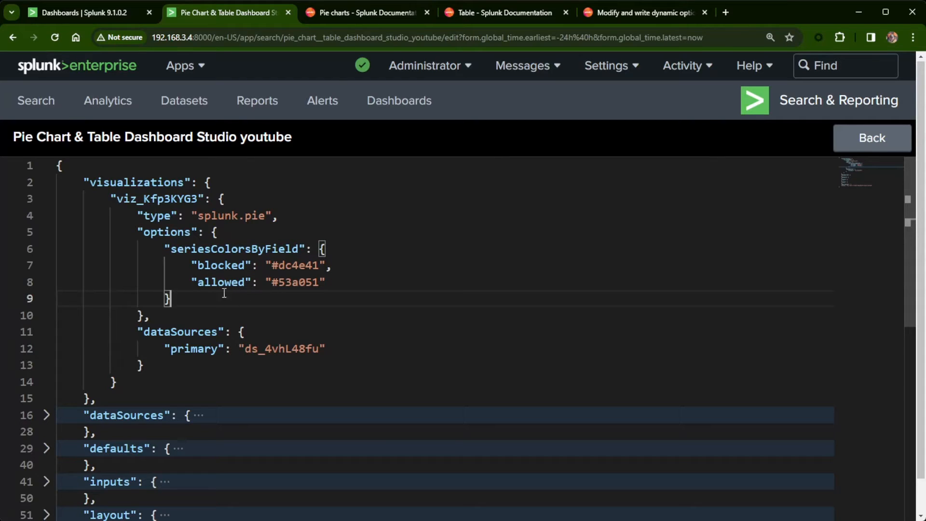
Step: Look up the blocked color code #dc4e41 with a Google search in a new browser tab, and return to the dashboard source
drag(319, 266, 272, 266)
key(ctrl+c)
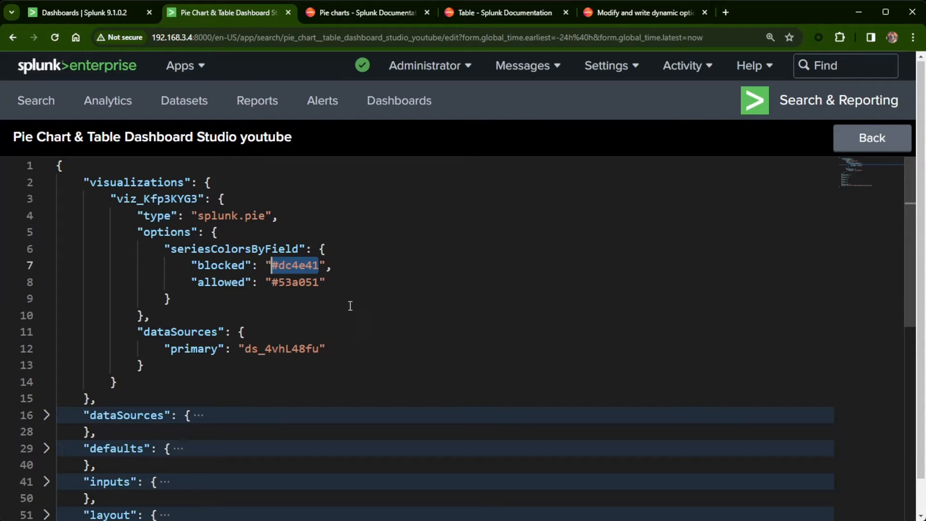
click(726, 13)
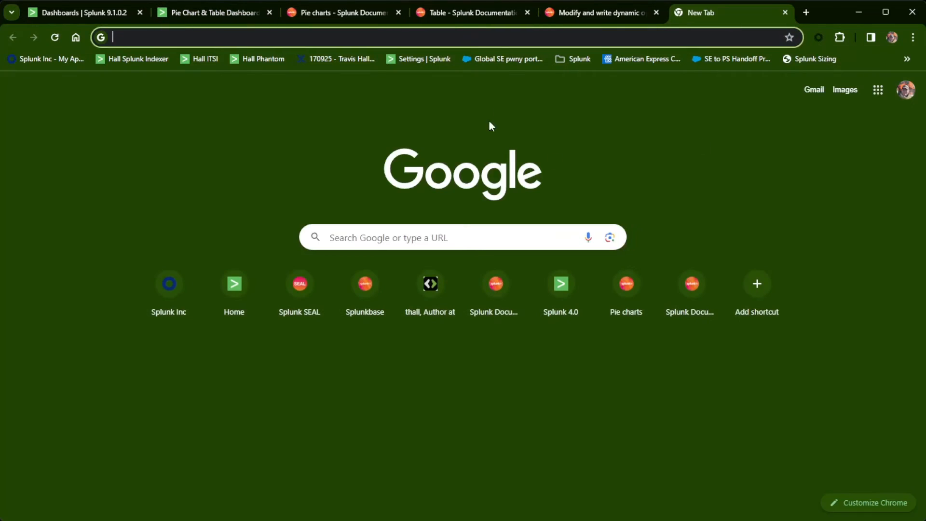
key(ctrl+v)
key(Return)
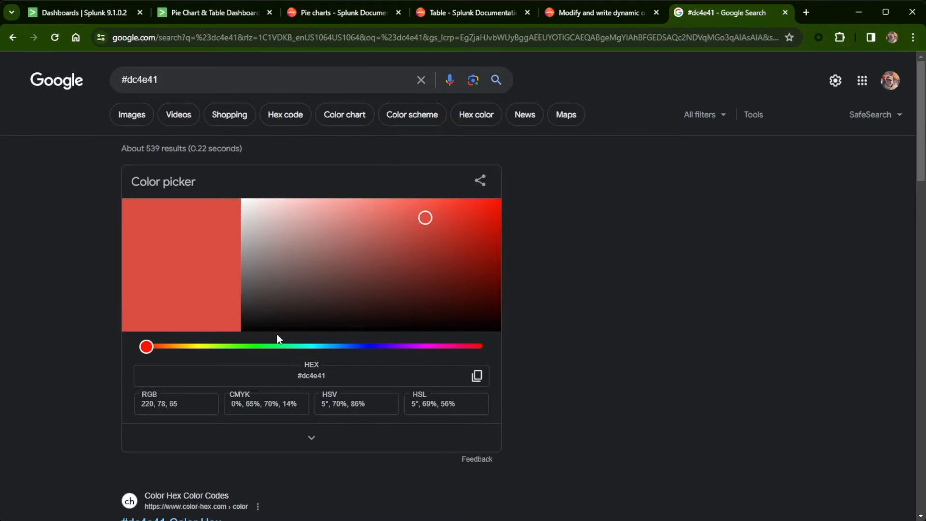
mouse_move(146, 346)
mouse_down()
mouse_move(250, 355)
mouse_move(389, 347)
mouse_move(147, 347)
mouse_up()
click(209, 14)
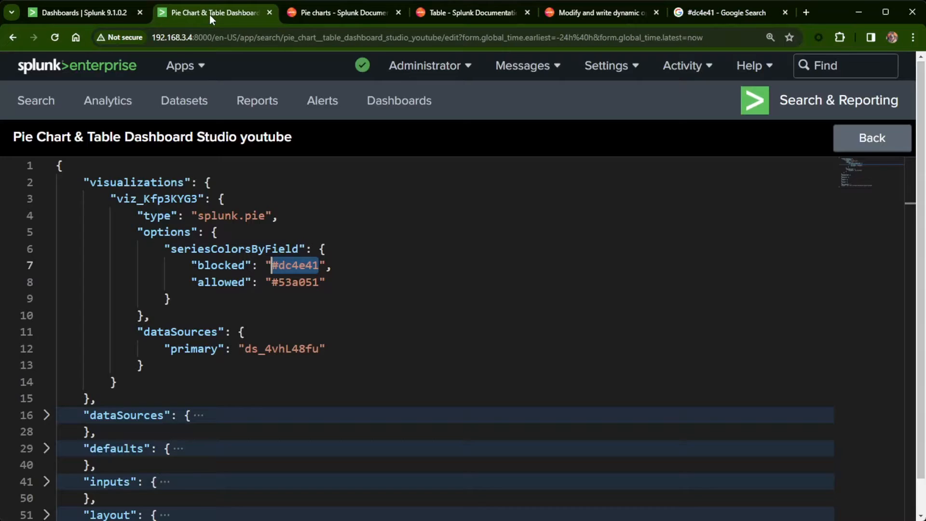
Step: Leave the source code for the visual editor, reduce the page's text size, and set the canvas zoom to 100%
click(894, 143)
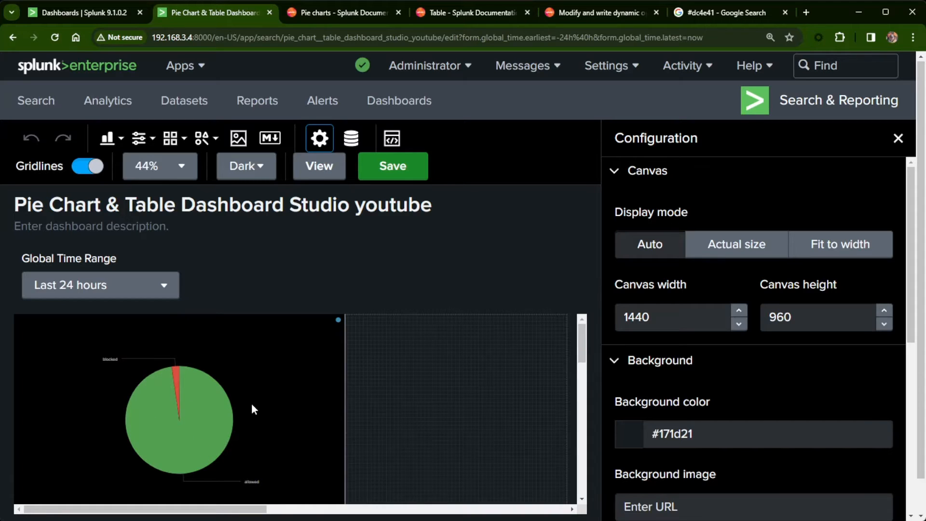
key(ctrl+minus)
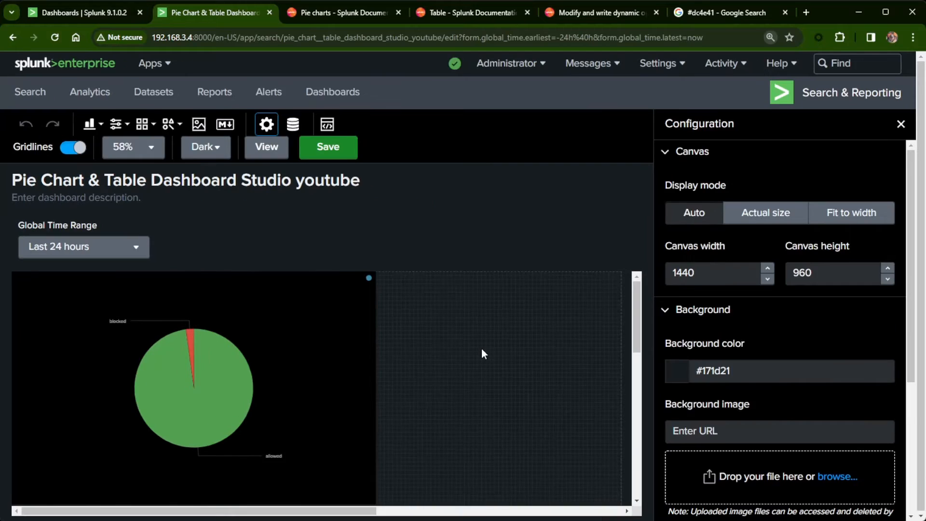
key(ctrl+minus)
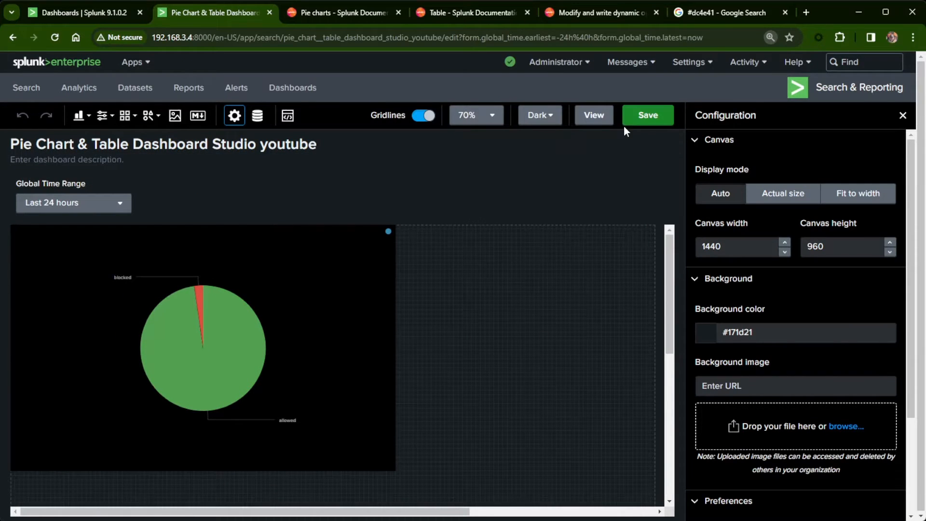
click(479, 115)
click(457, 236)
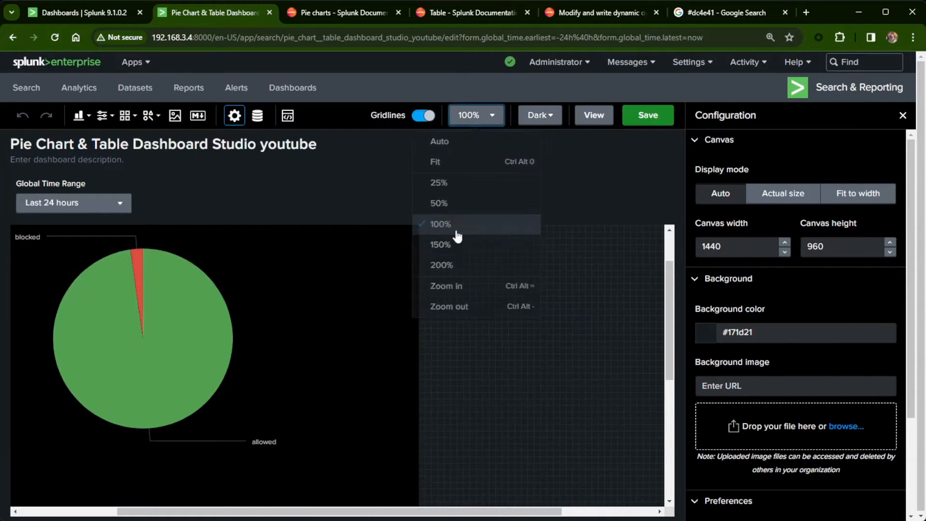
Step: Examine the pie chart's blocked and allowed slices at 150% canvas zoom, and return the canvas to 100%
click(465, 120)
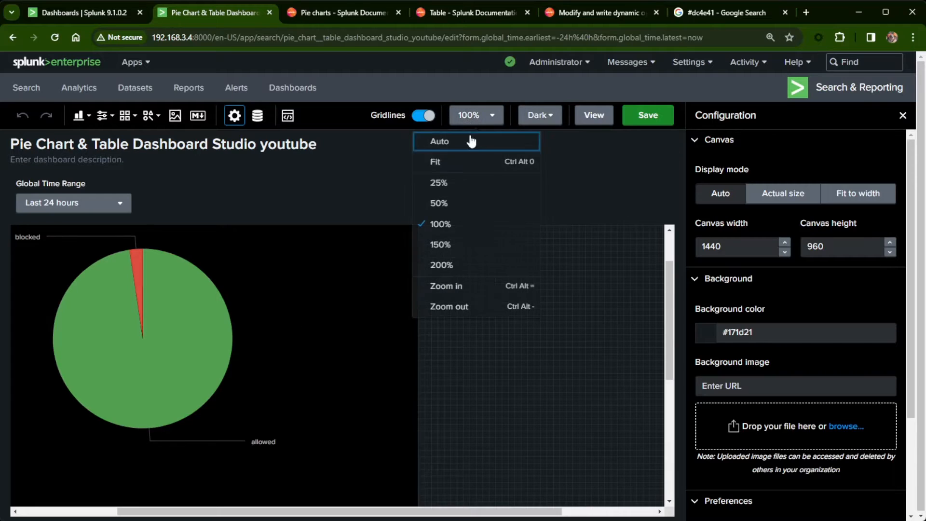
click(449, 244)
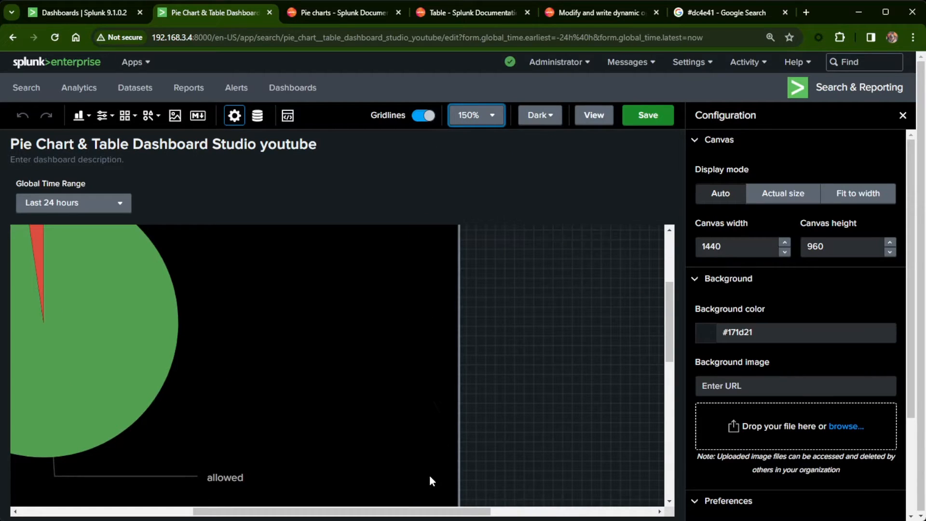
scroll(336, 512, left, 5)
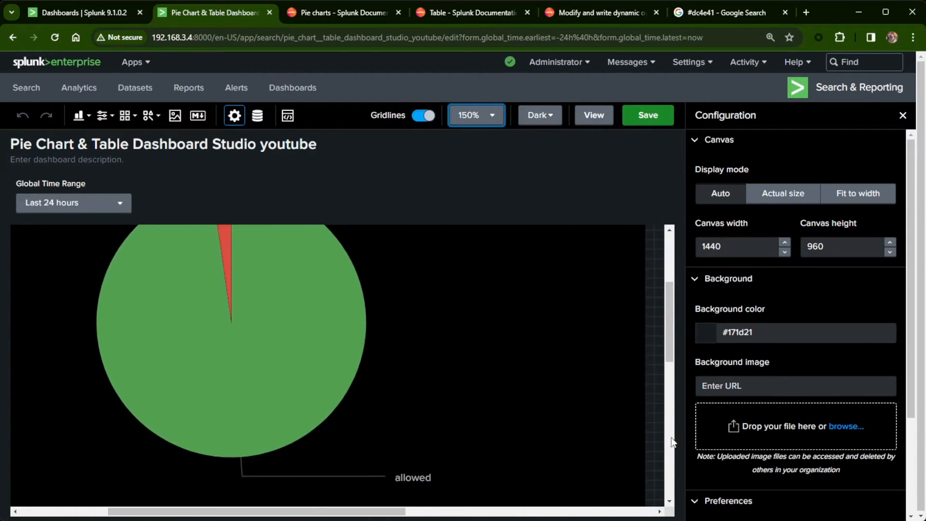
drag(669, 357, 673, 322)
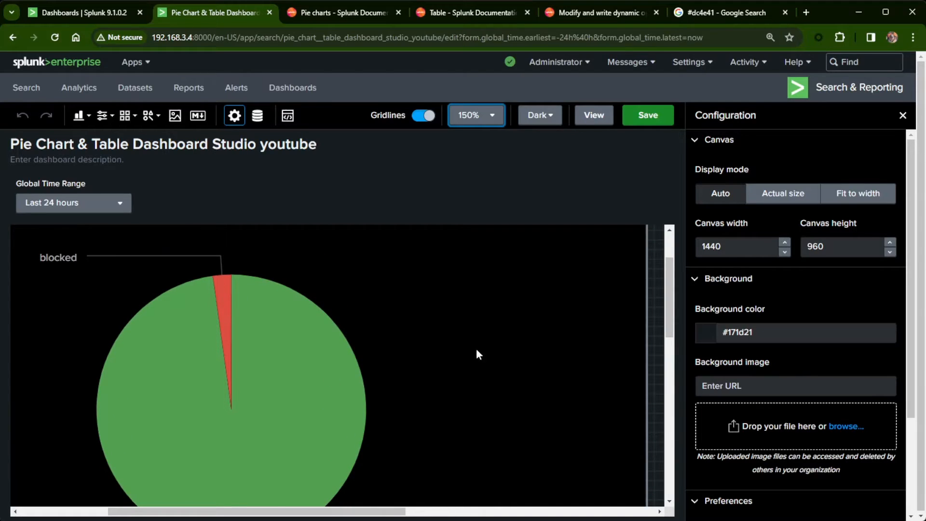
scroll(670, 268, down, 3)
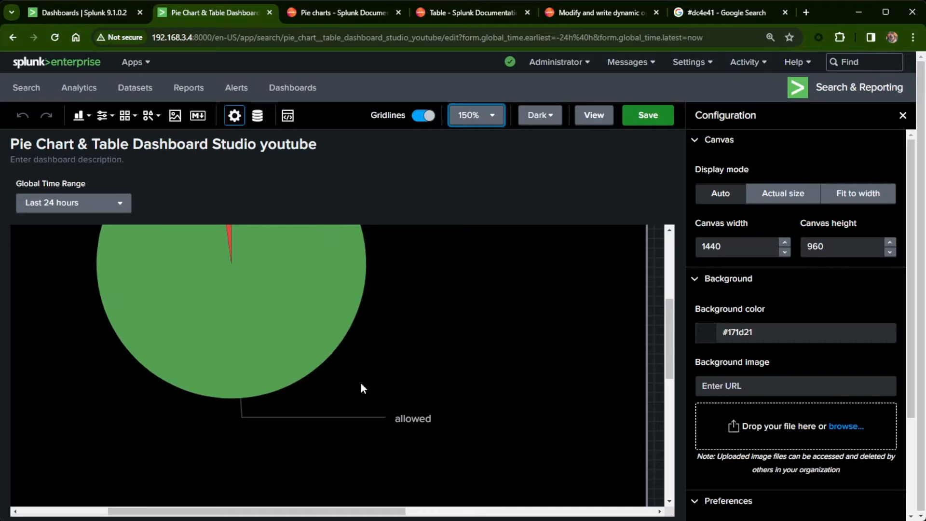
drag(670, 377, 667, 352)
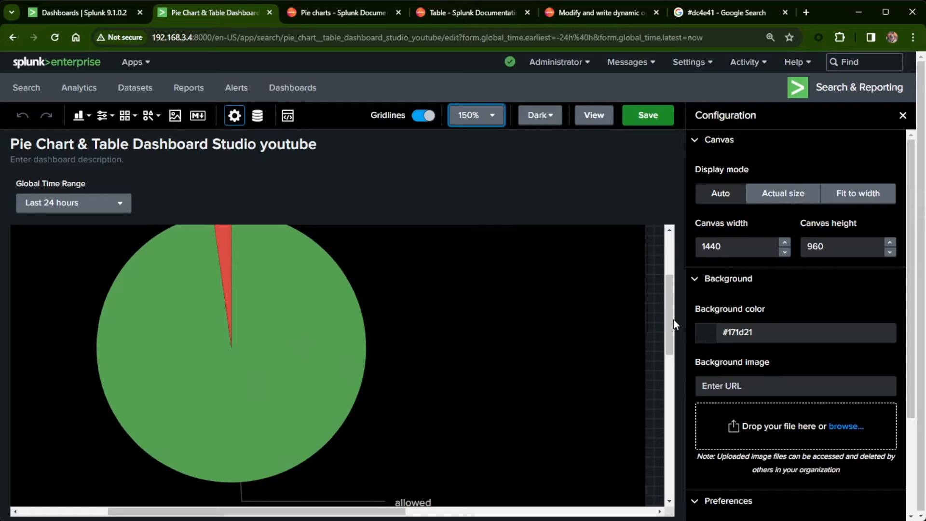
click(487, 116)
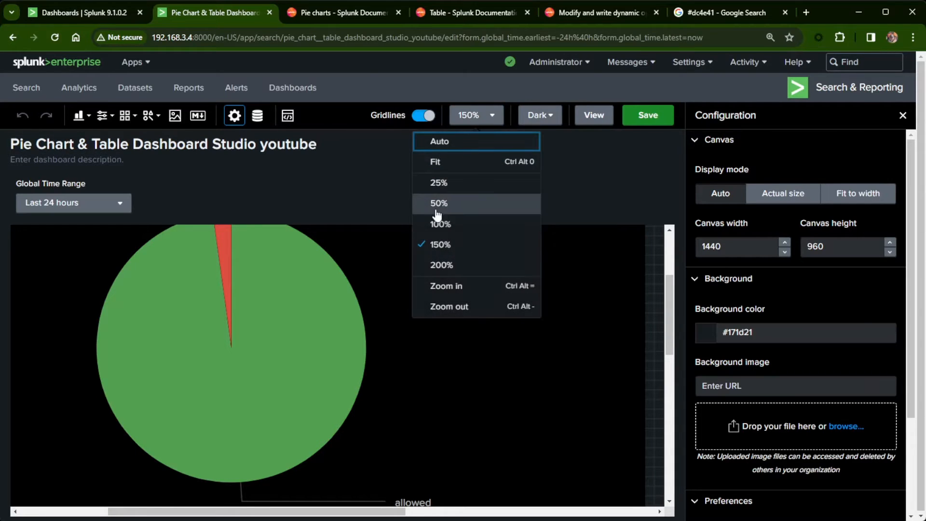
click(438, 224)
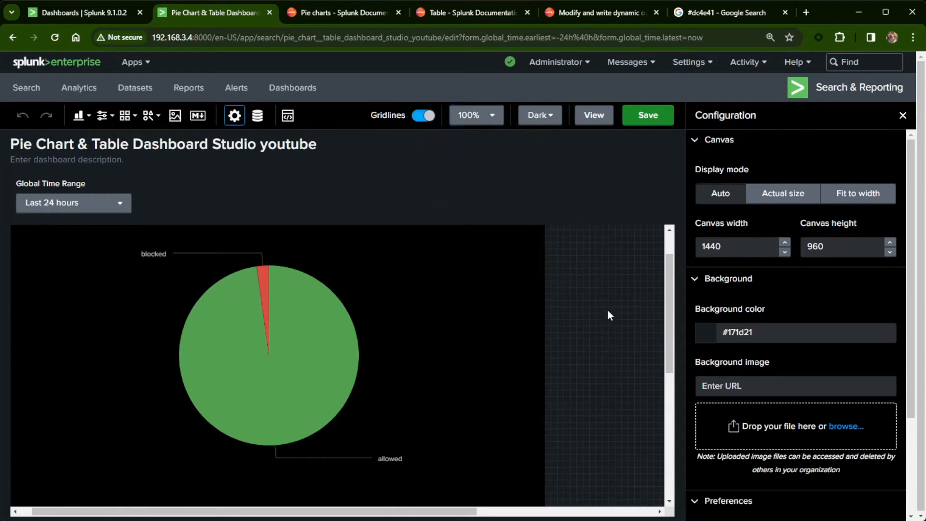
Step: Set the canvas background color to the green swatch #4fa484 and copy its hex code
click(711, 341)
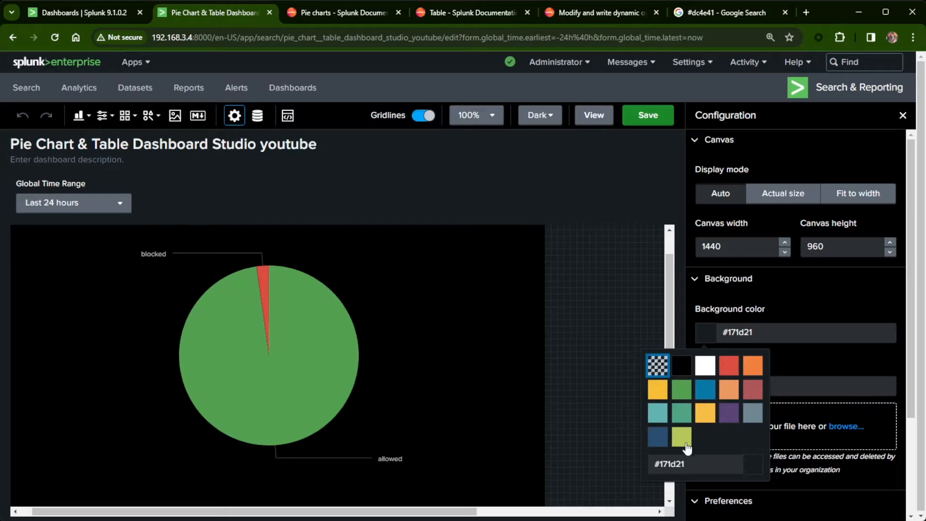
click(681, 413)
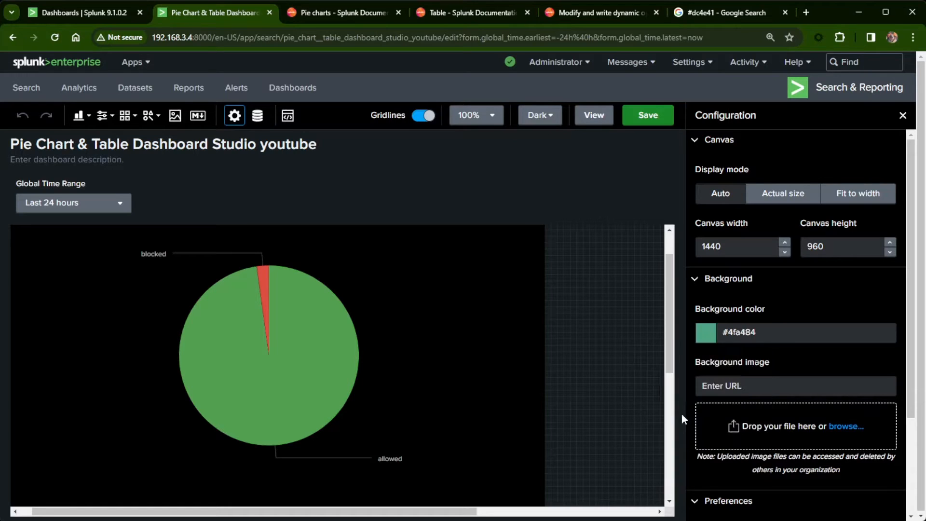
click(785, 332)
key(ctrl+c)
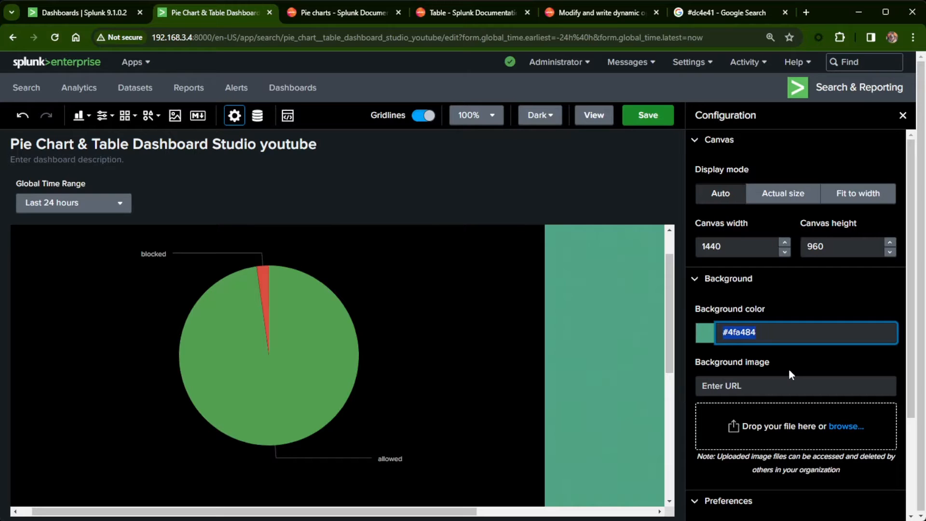
Step: Replace the allowed color in the pie chart's code with the copied hex value #4fa484
scroll(866, 361, down, 8)
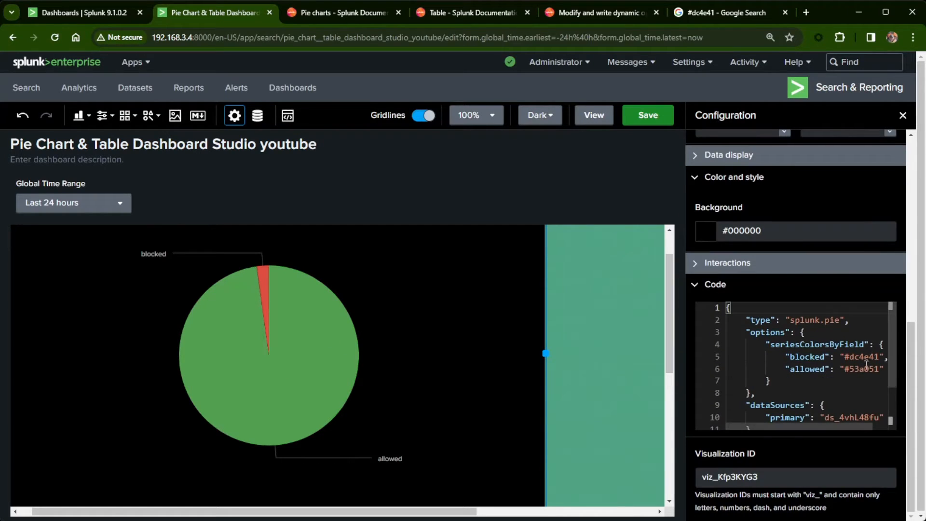
double_click(867, 368)
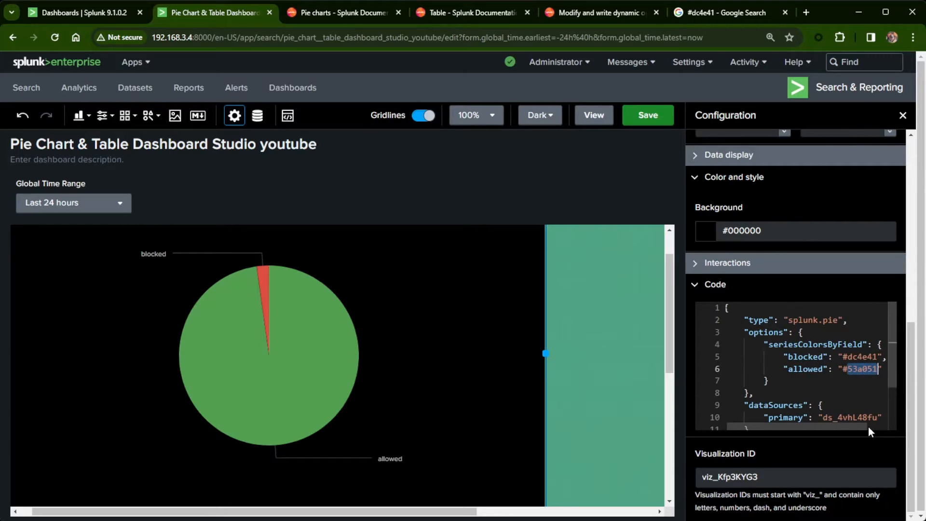
key(ctrl+v)
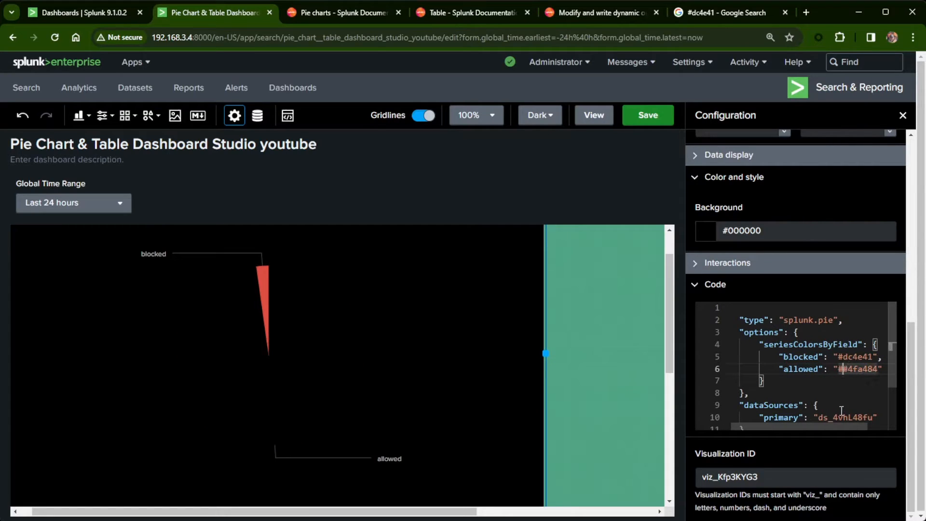
key(BackSpace)
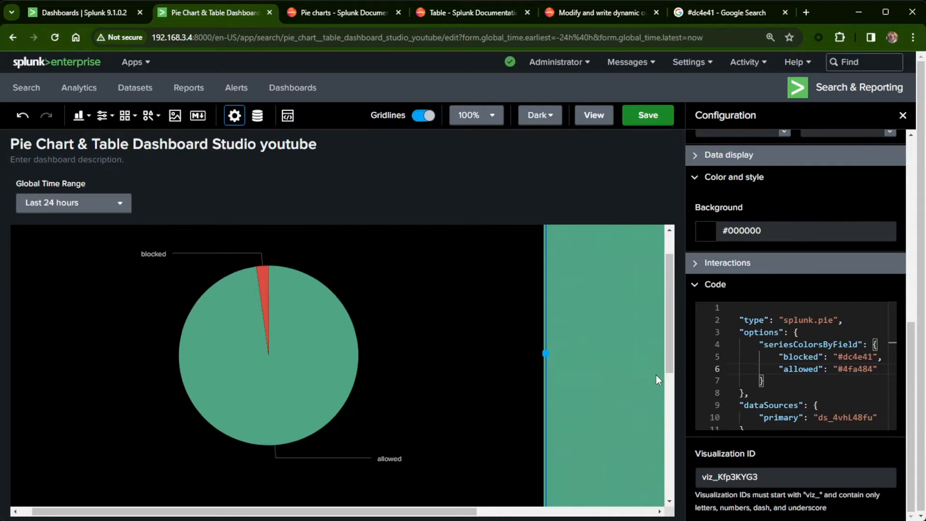
Step: Change the canvas background color to black (#000000) and save the dashboard
click(659, 344)
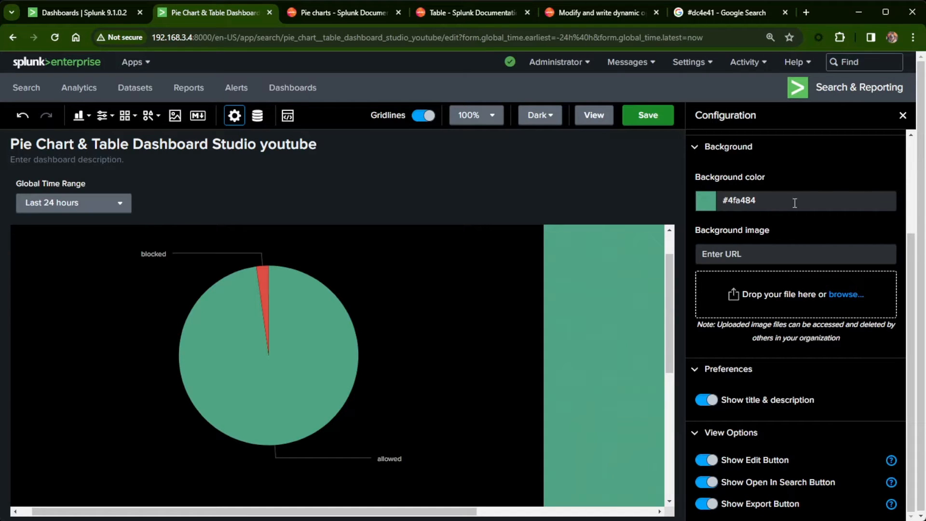
click(699, 205)
click(689, 250)
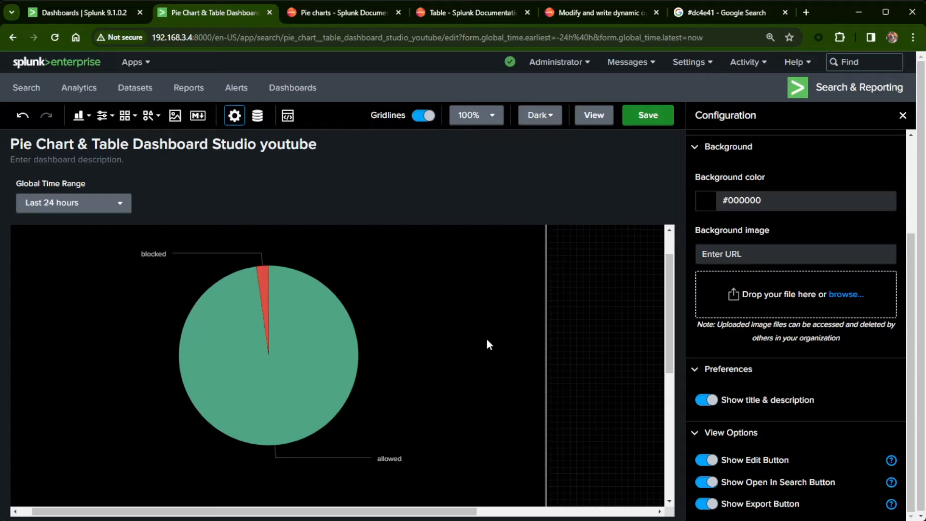
click(648, 115)
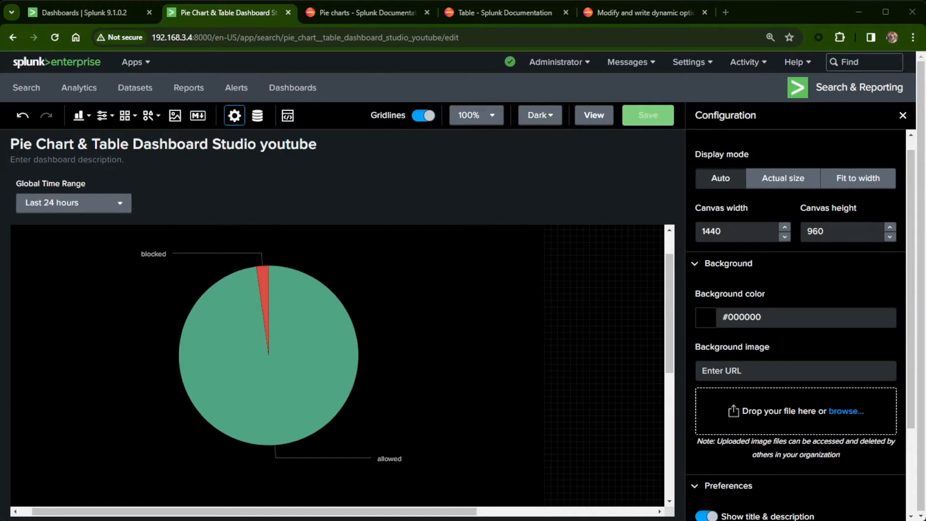
Step: Open the pie chart's configuration and collapse its Data display section
click(344, 349)
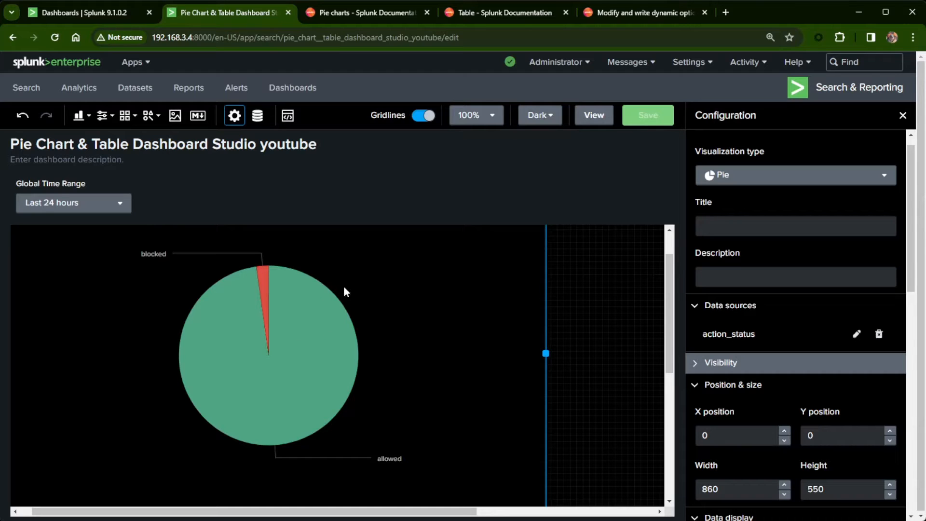
scroll(752, 352, down, 5)
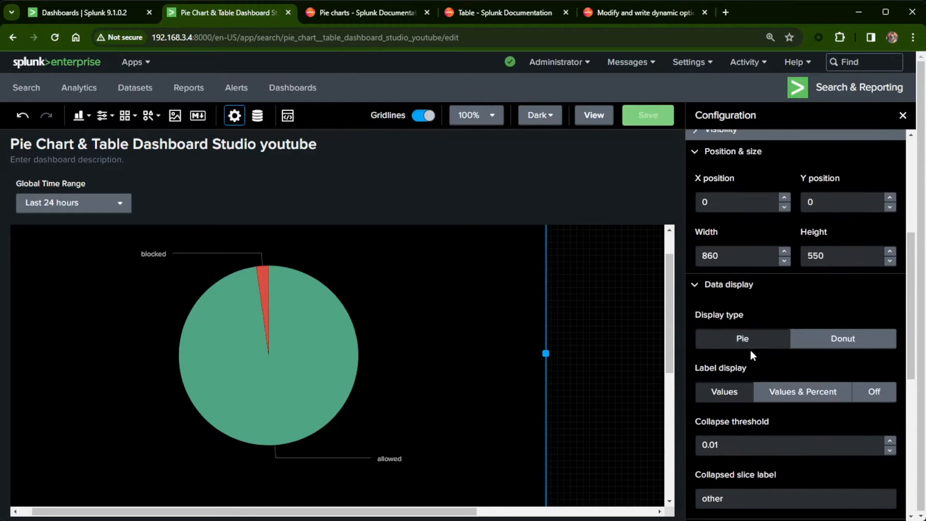
scroll(750, 312, up, 1)
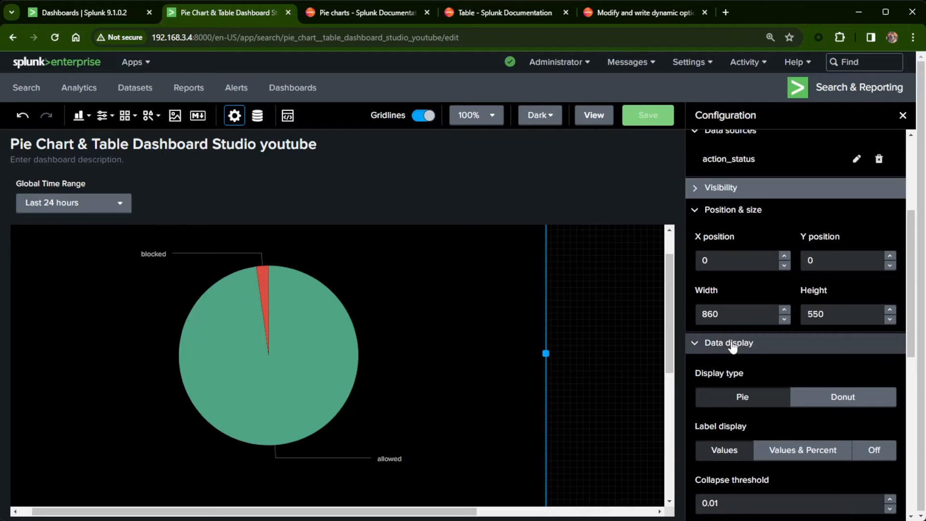
click(727, 344)
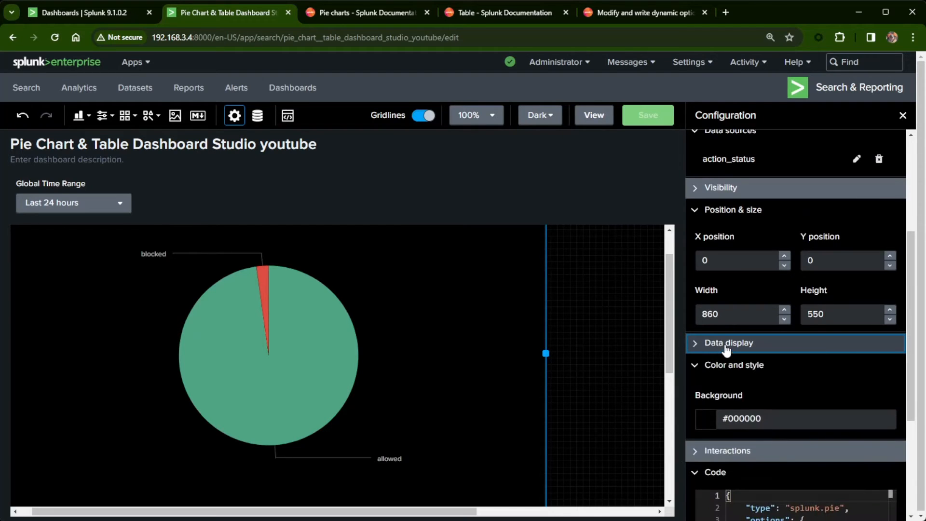
Step: Set the pie chart's labels to Values & Percent and its display type to Donut, then collapse the Color and style section
click(727, 343)
scroll(781, 376, down, 2)
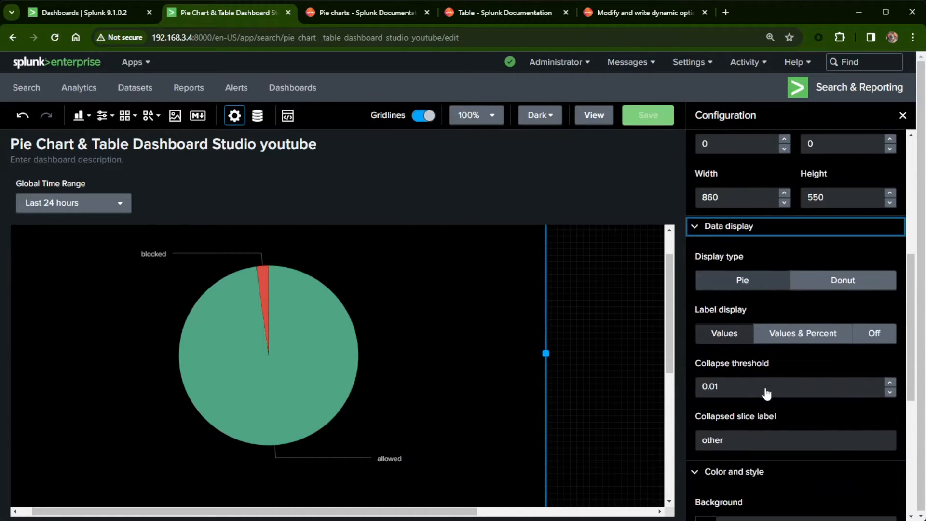
click(800, 337)
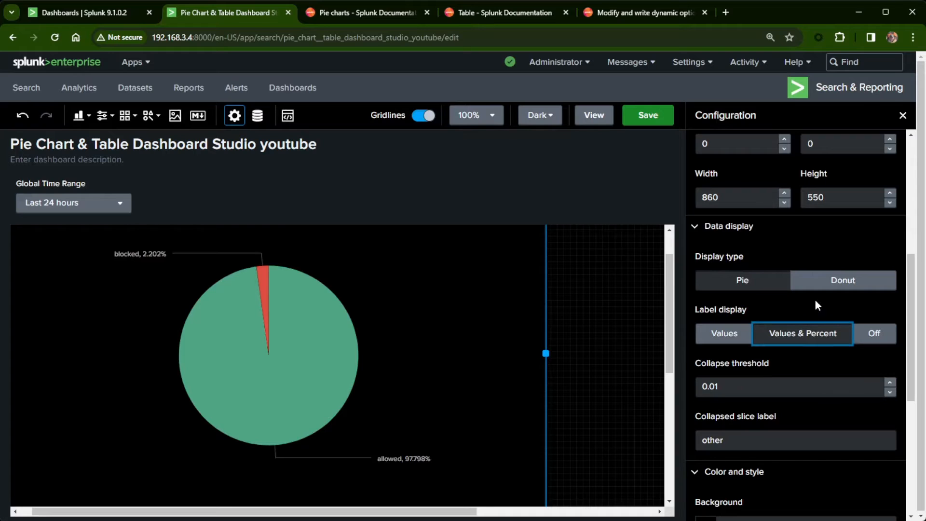
click(833, 288)
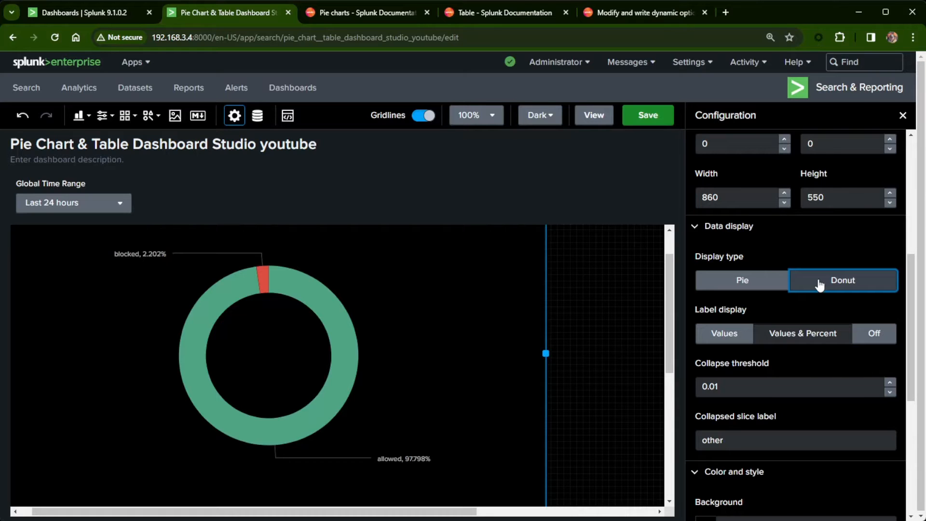
scroll(819, 286, down, 6)
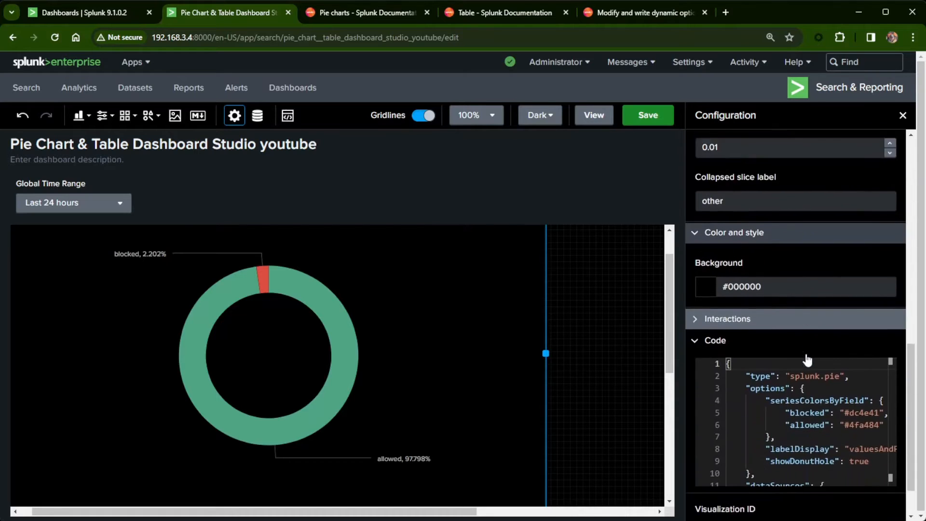
scroll(807, 359, up, 2)
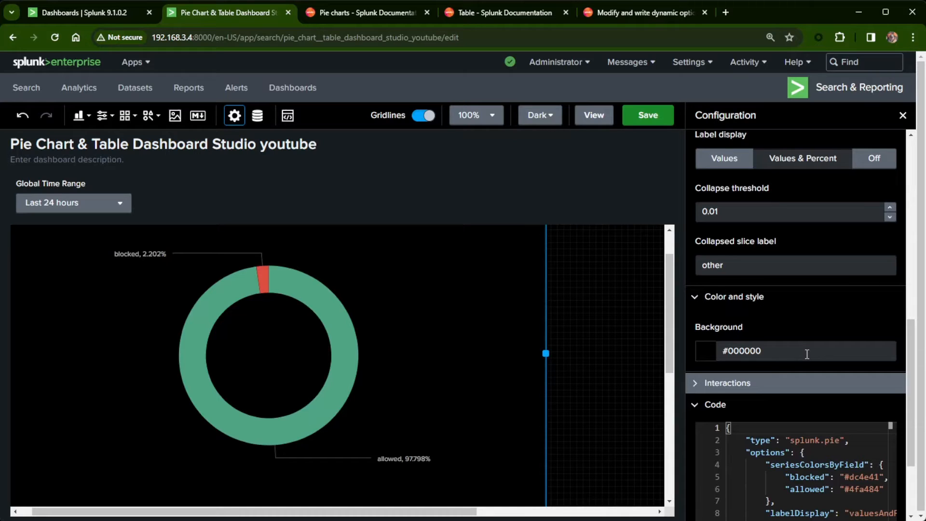
click(736, 301)
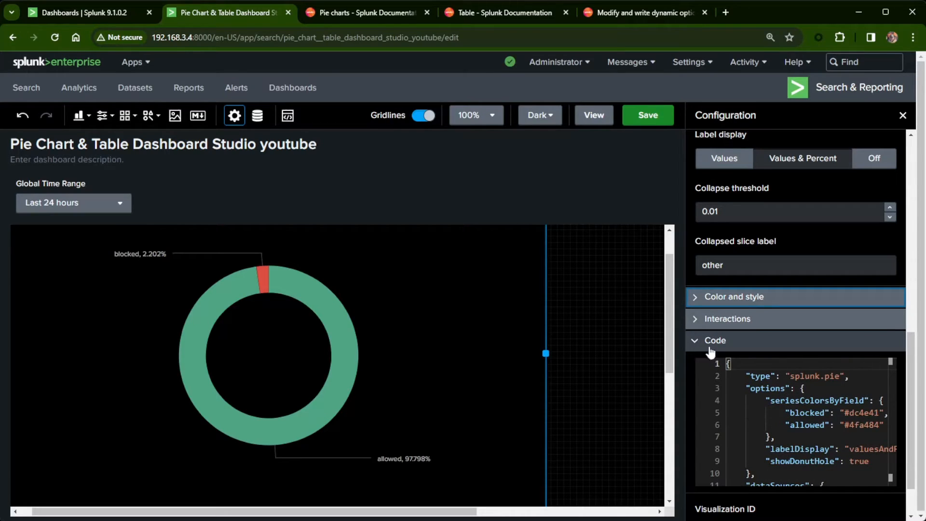
Step: Review the pie chart source options in the Splunk documentation and return to the dashboard editor
click(391, 12)
scroll(695, 445, down, 5)
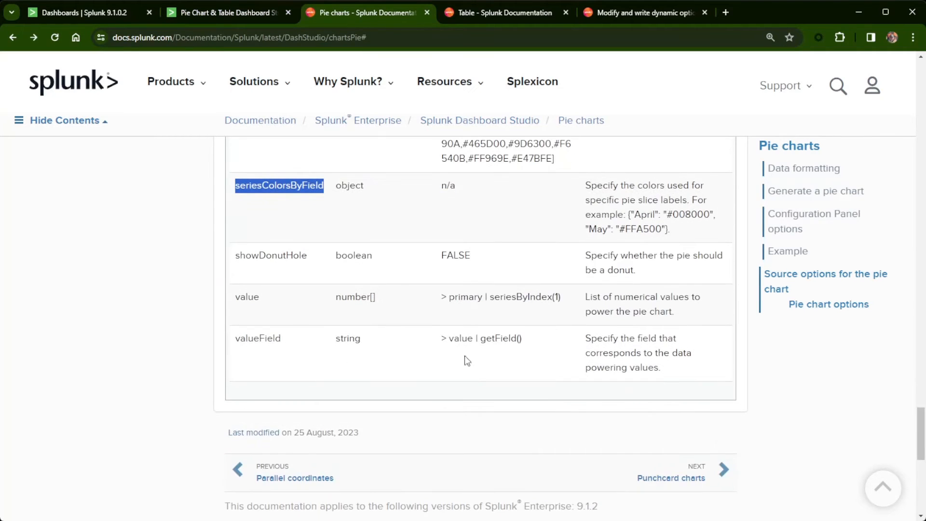
scroll(292, 342, up, 2)
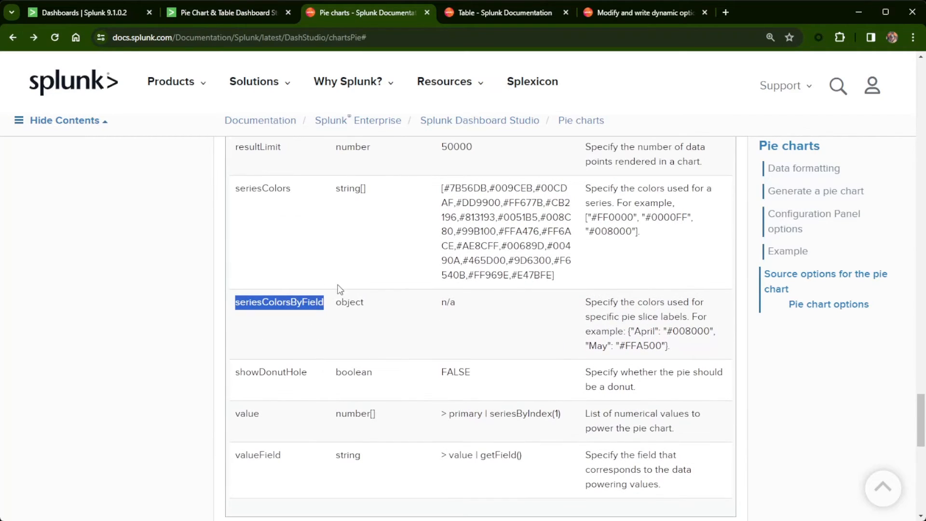
scroll(343, 313, up, 2)
scroll(348, 352, up, 4)
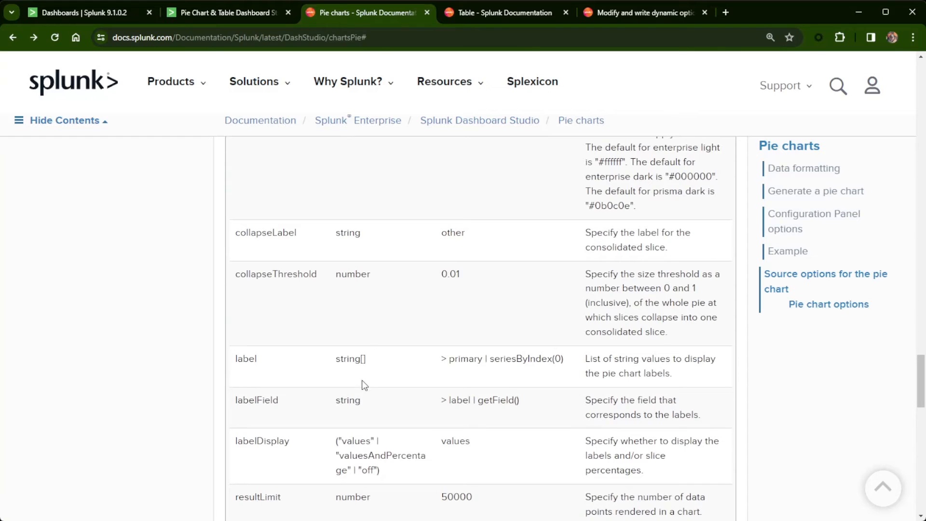
click(222, 14)
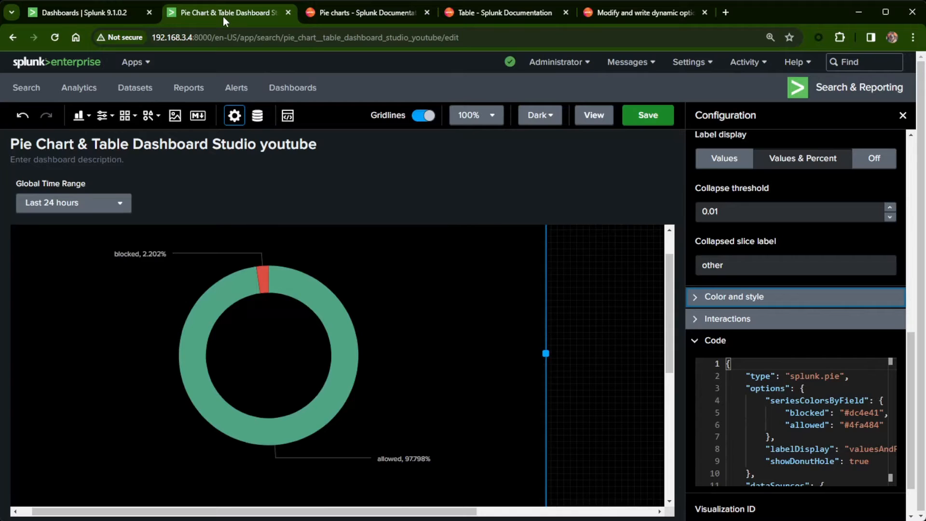
Step: Add a table visualization beside the donut chart and enlarge it to about 570 by 500
click(89, 116)
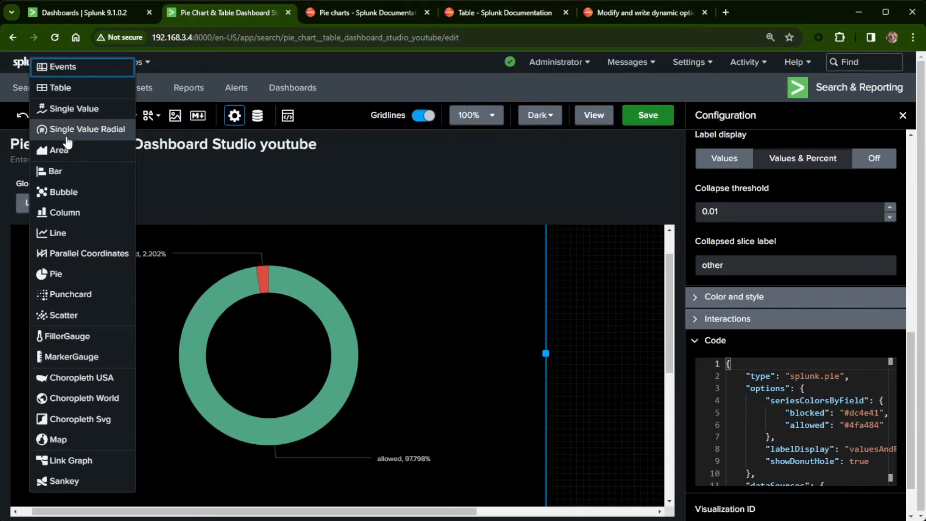
click(60, 87)
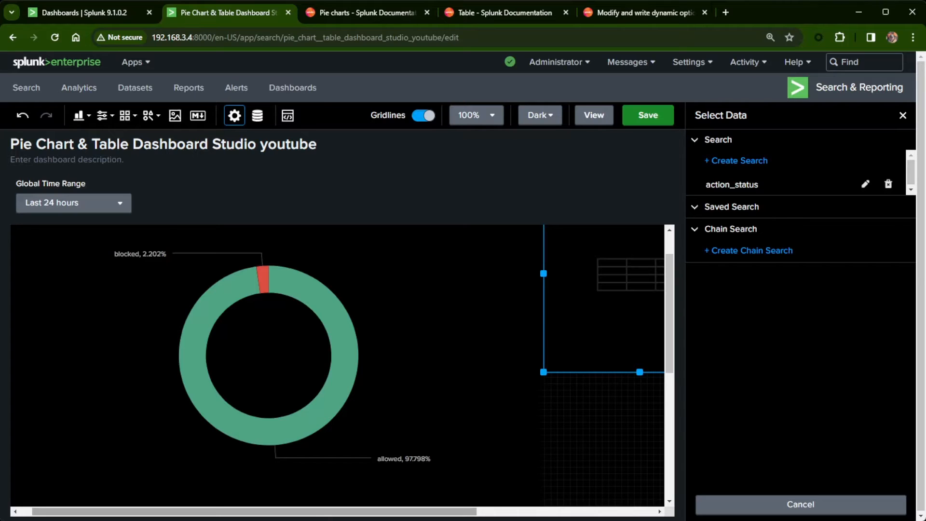
drag(319, 511, 502, 513)
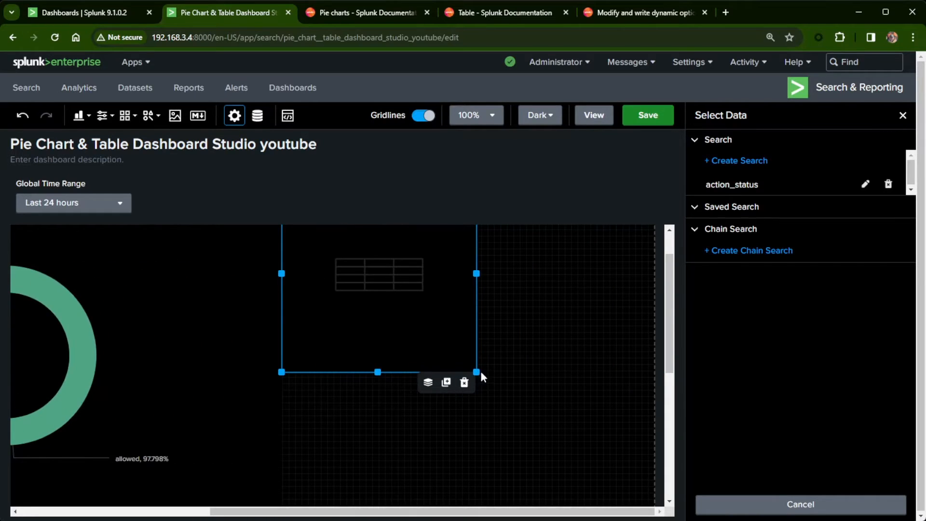
drag(476, 372, 649, 500)
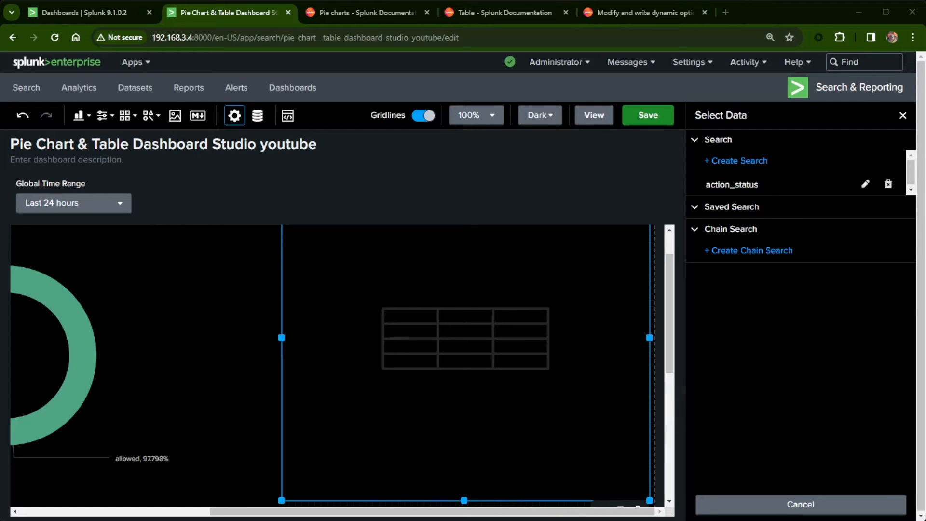
Step: Create a new search for the table with the query index=opnsense sourcetype="opnsense:filterlog" | stats count by dest_port | sort -count
click(359, 184)
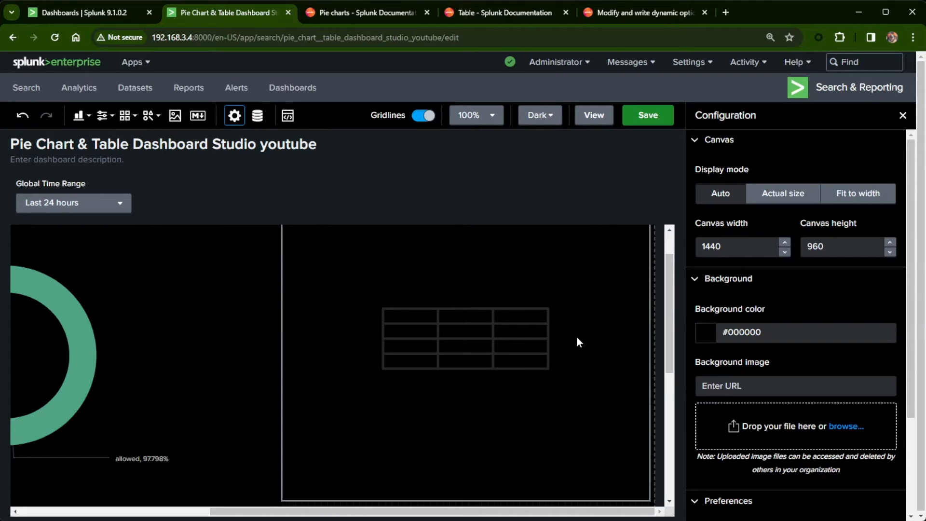
click(527, 293)
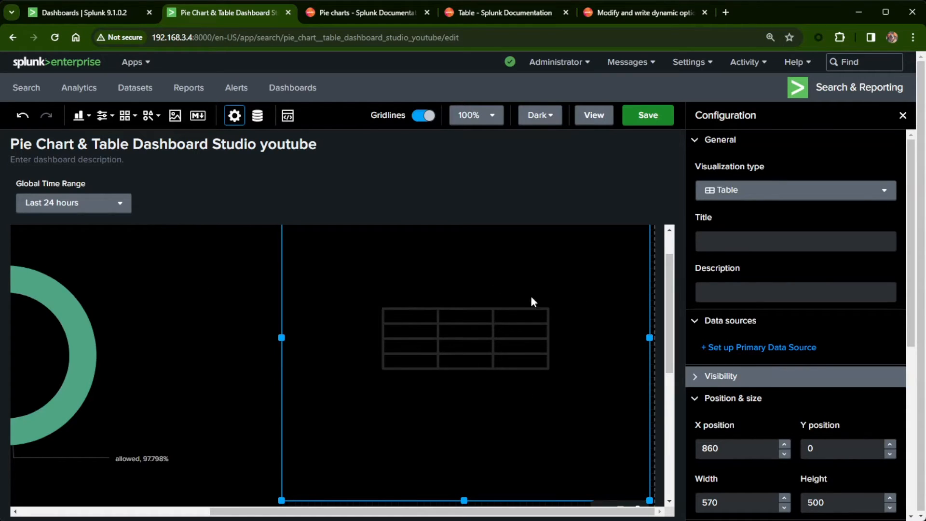
click(786, 352)
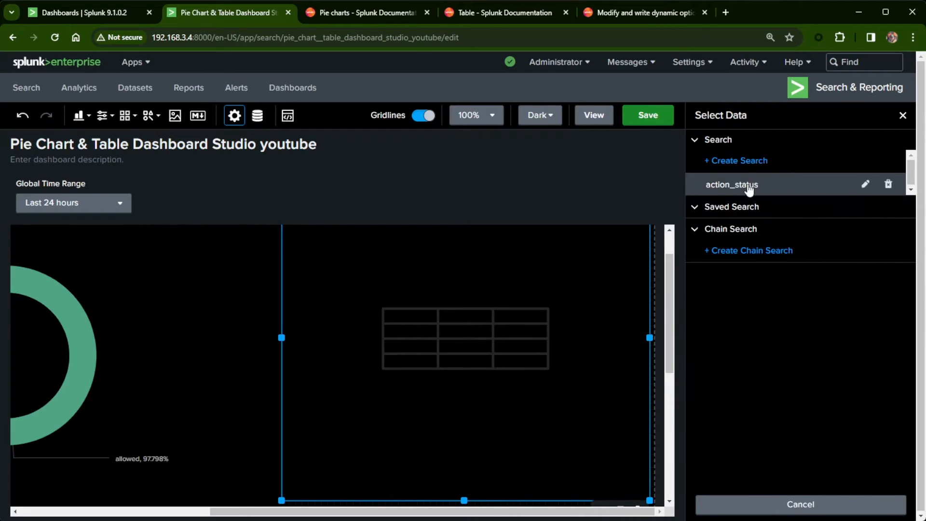
click(750, 164)
click(749, 258)
text(index=opnsense sourcetype="opnsense:filterlog" | stats count by dest_port | sort -count)
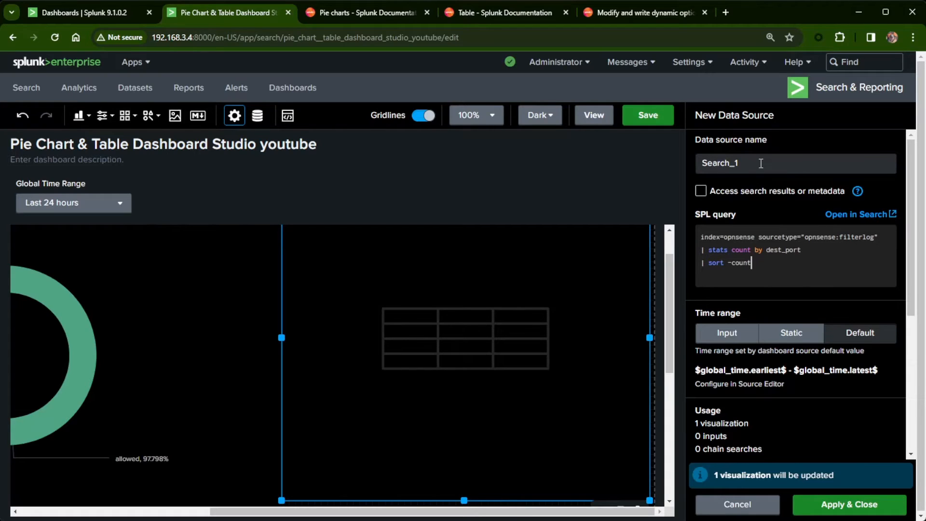
Step: Name the data source dest_port_count, take its time range from the Global Time Range input, and apply it to the table
drag(760, 163, 695, 166)
text(d)
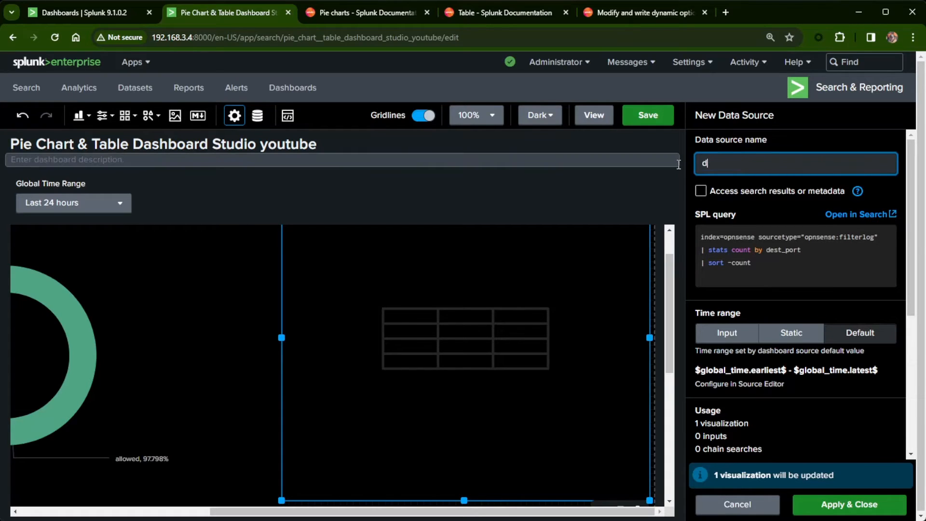
text(ext_port_count)
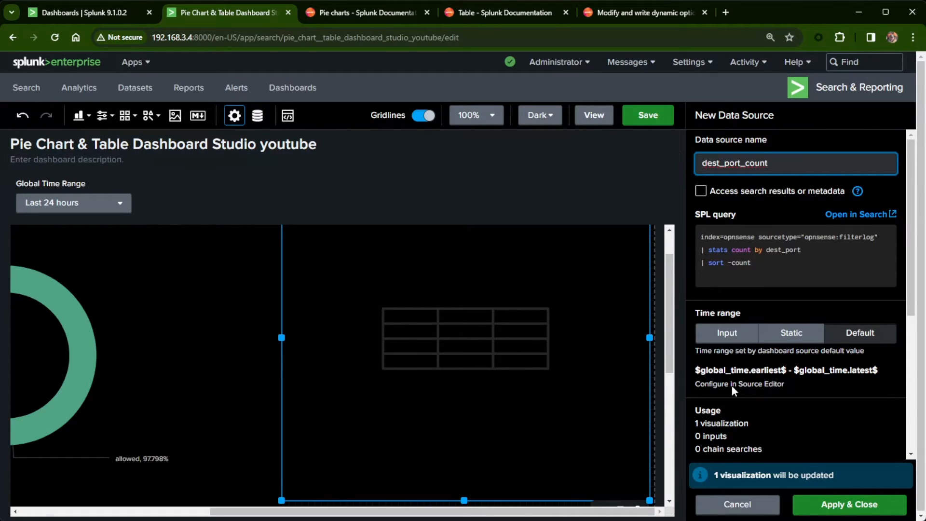
click(726, 332)
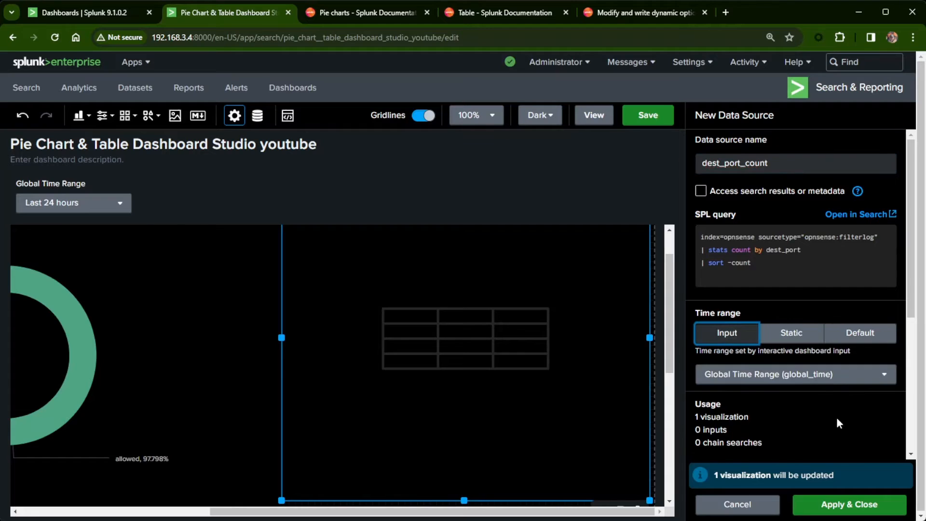
click(753, 381)
click(754, 404)
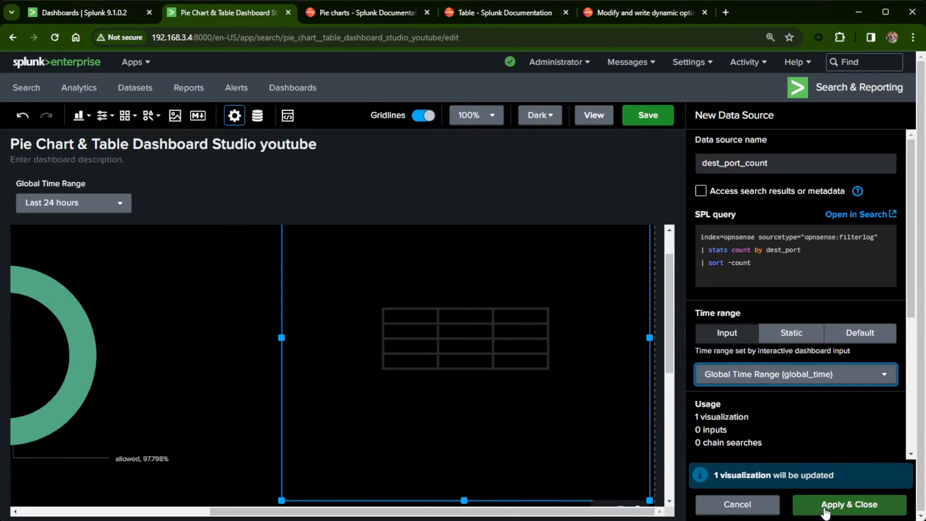
click(828, 509)
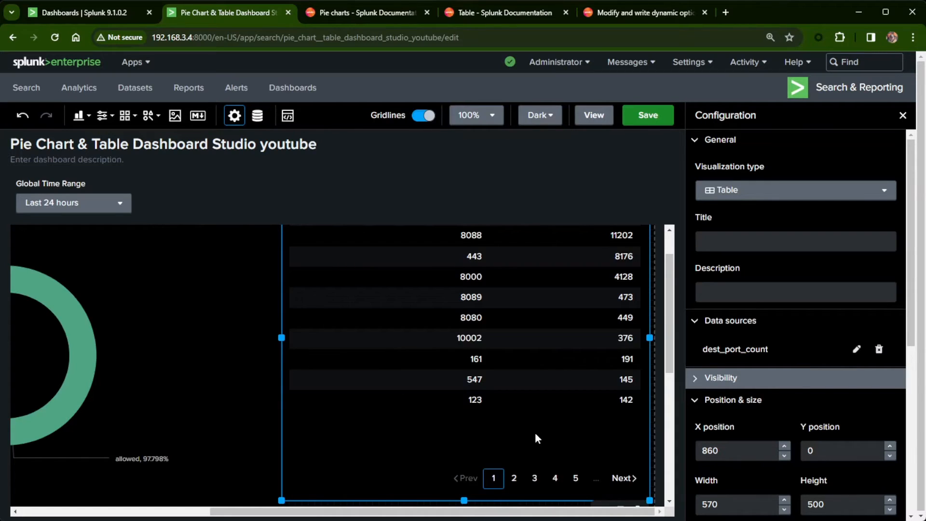
Step: Open the table's Global formatting settings to reach its background and row options
scroll(530, 396, up, 1)
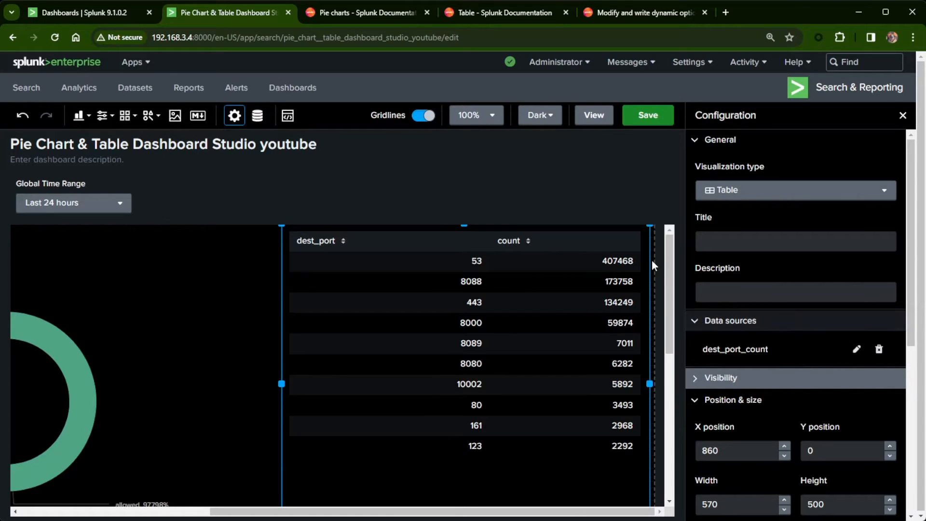
scroll(851, 289, down, 6)
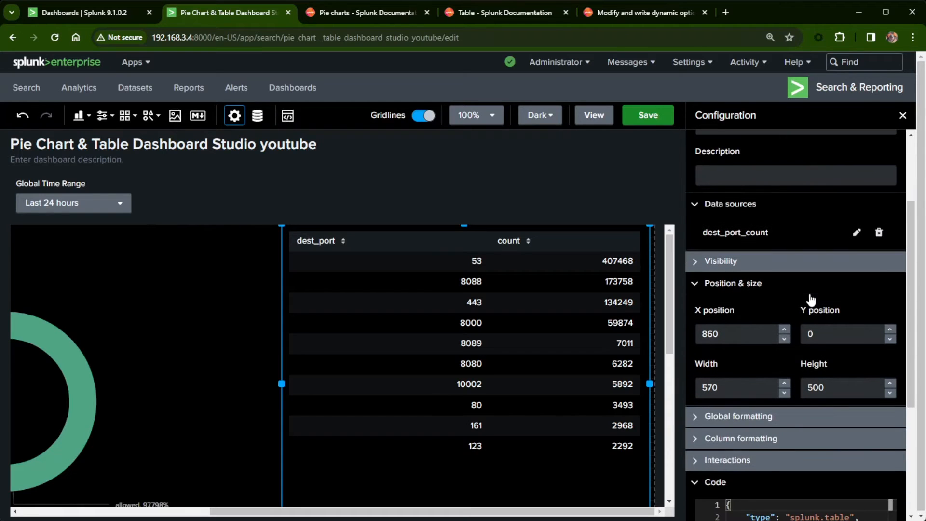
scroll(755, 272, up, 1)
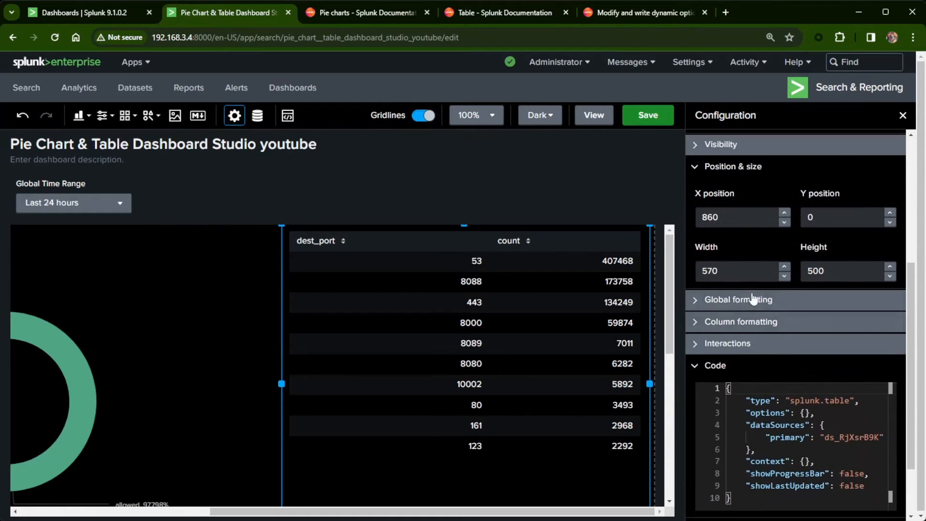
click(741, 324)
click(753, 300)
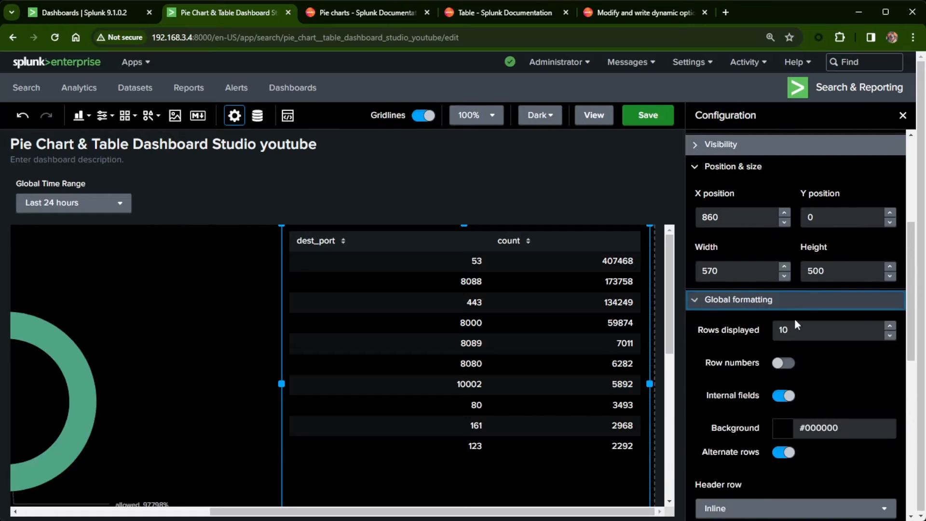
scroll(791, 316, down, 3)
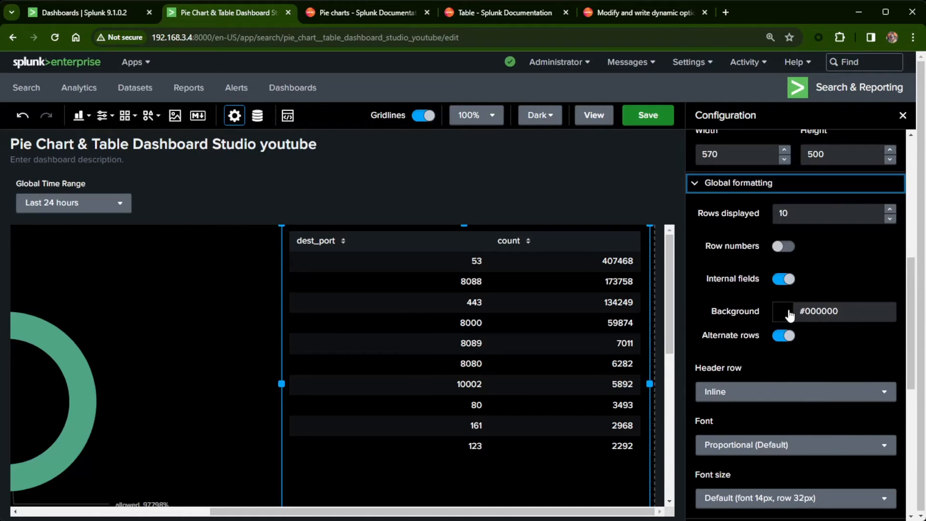
Step: Try white, #294e70 and transparent as the table's background, and return it to black (#000000)
click(789, 314)
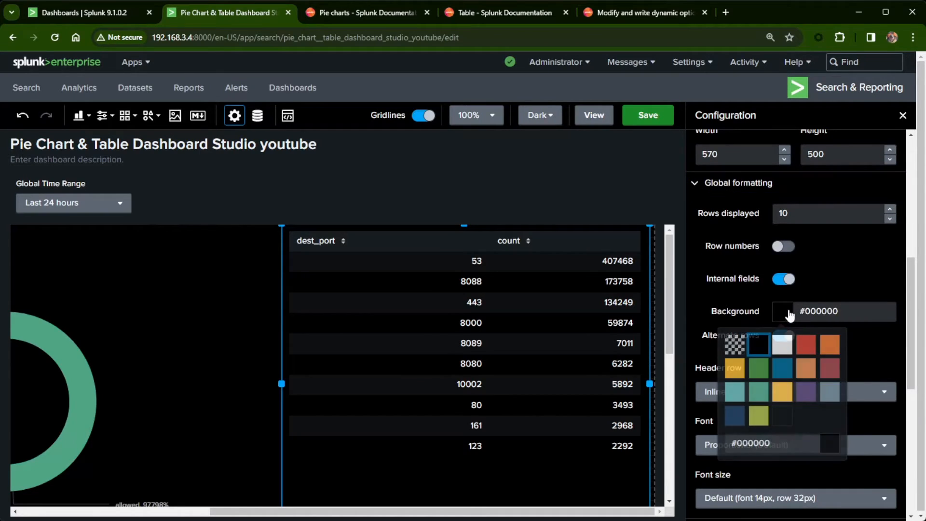
click(784, 344)
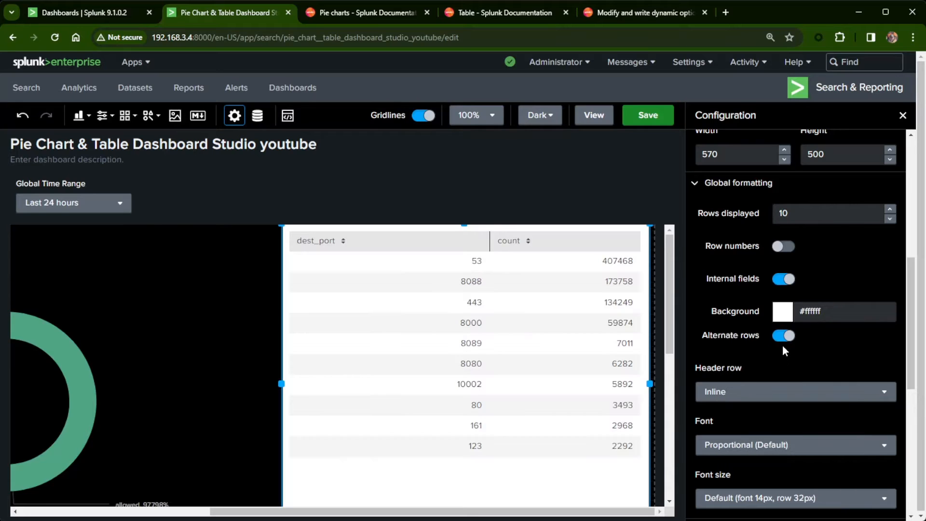
click(782, 312)
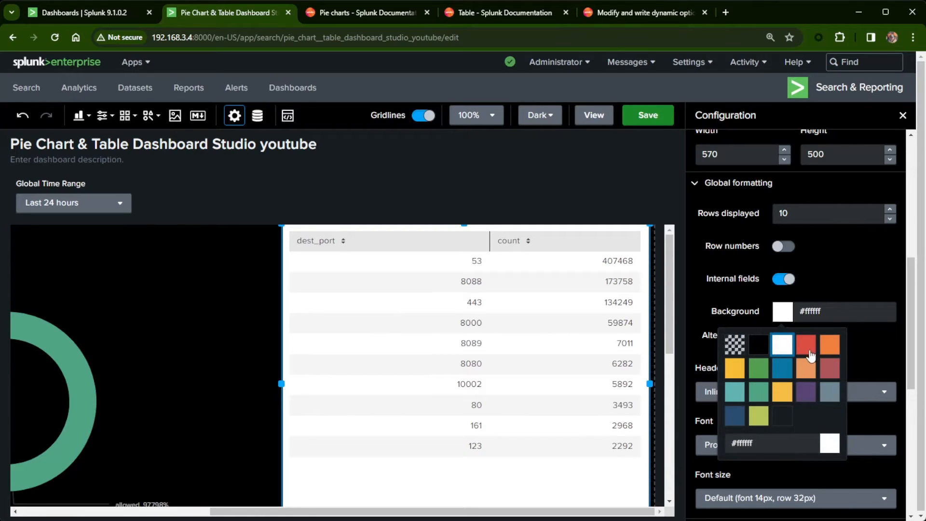
click(735, 416)
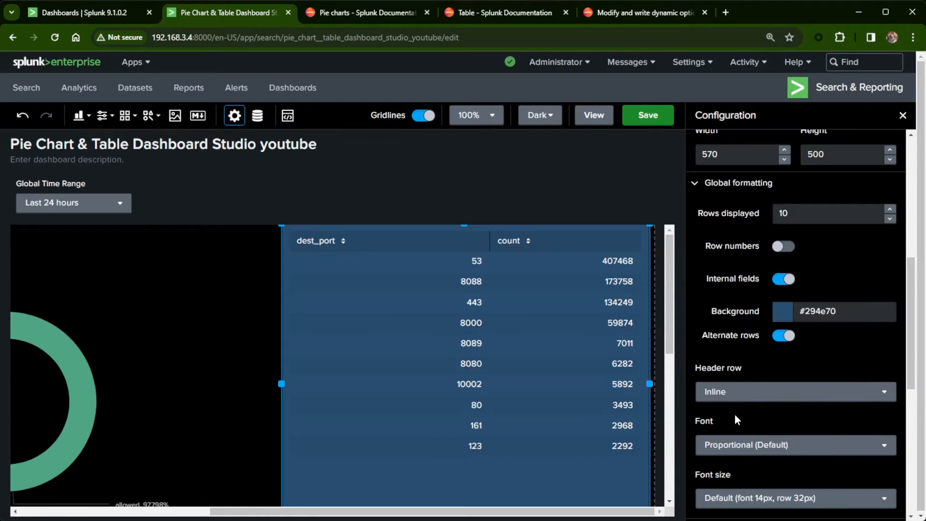
click(784, 314)
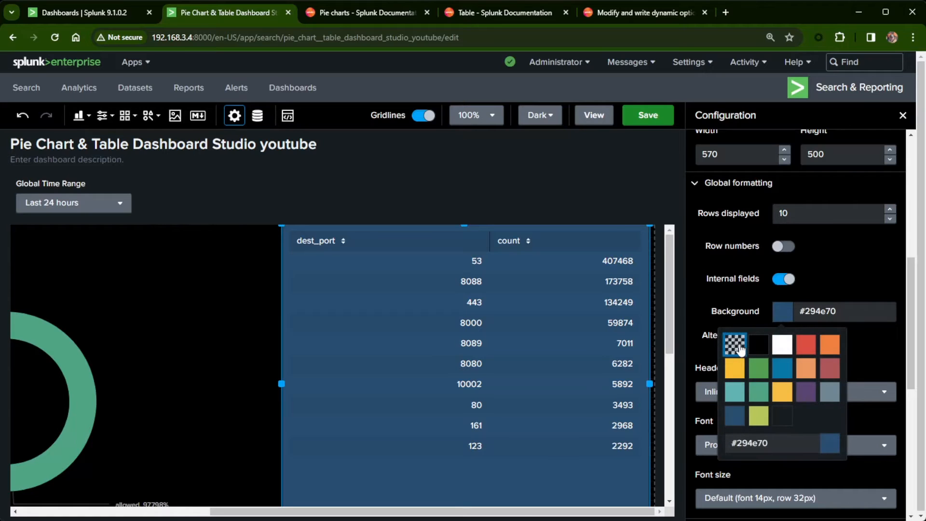
click(734, 344)
click(781, 314)
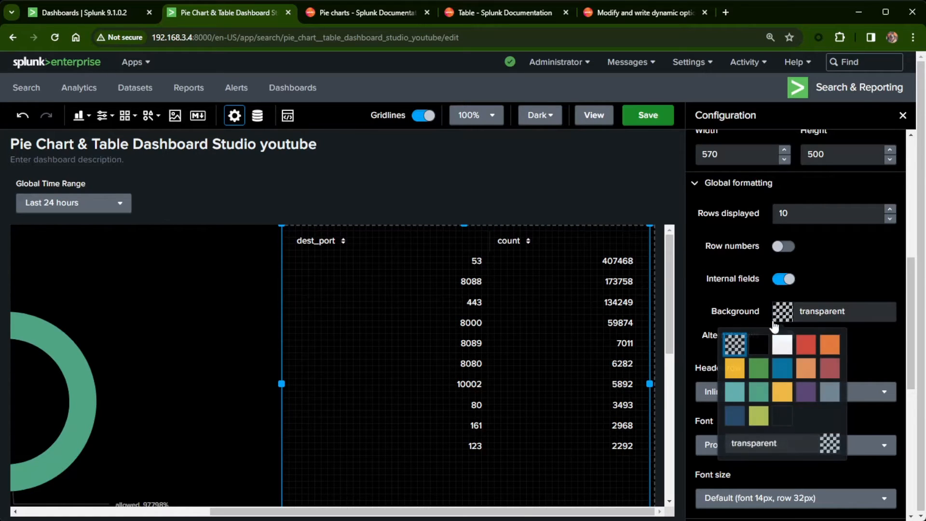
click(758, 344)
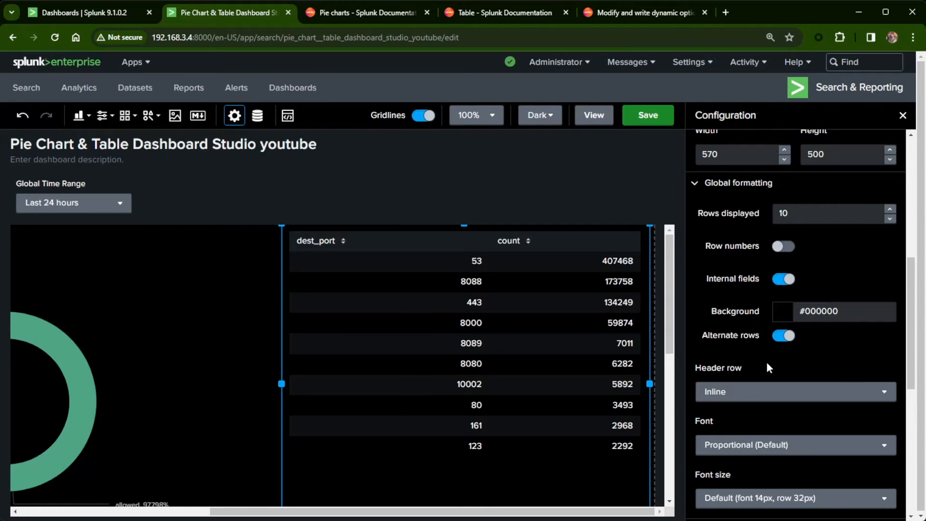
Step: Add the dest_port and count columns to the table's column-specific formatting
scroll(782, 381, up, 1)
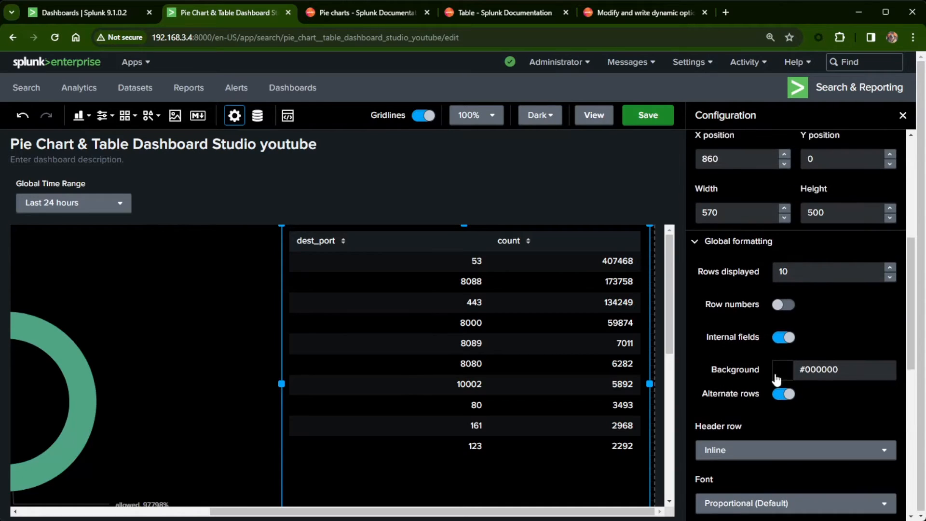
click(737, 241)
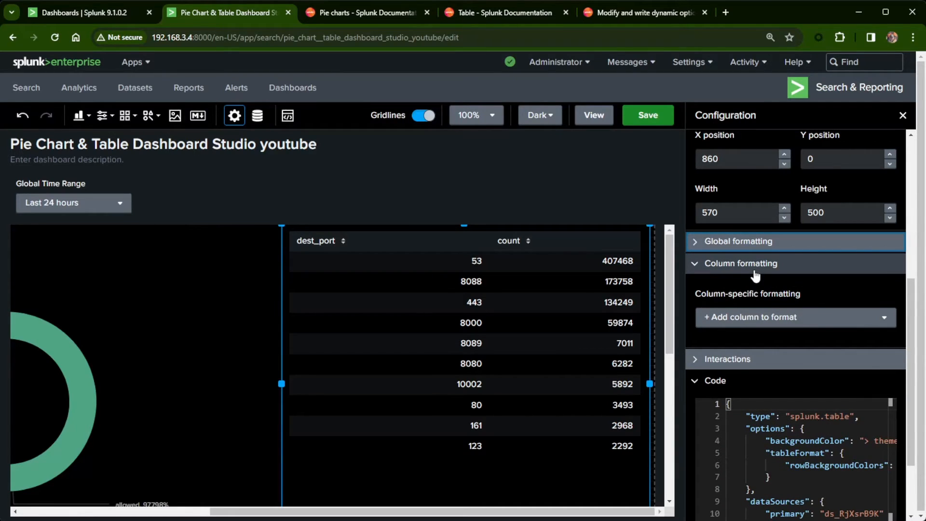
click(798, 320)
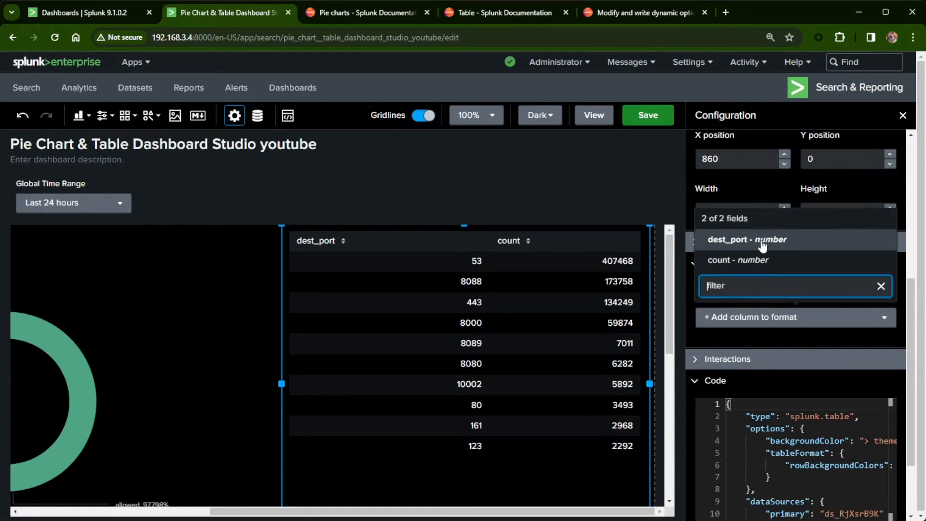
click(762, 242)
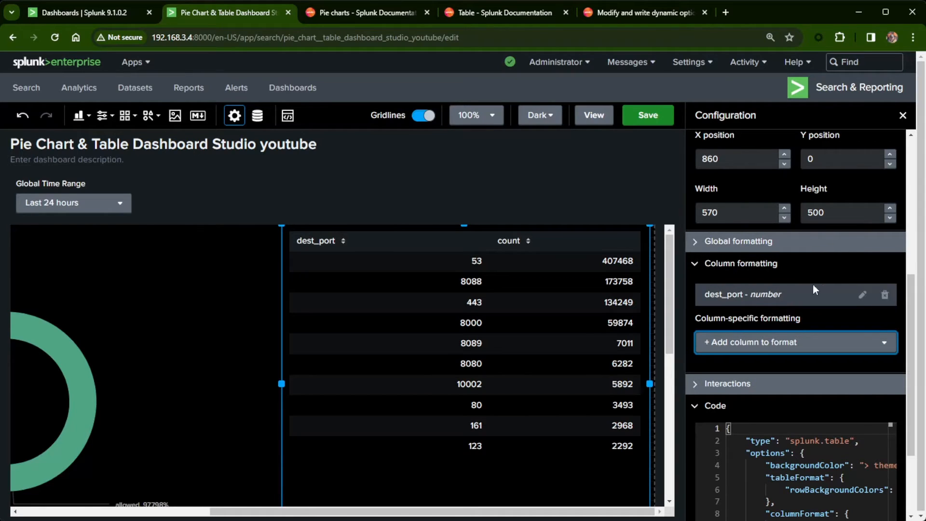
click(791, 344)
click(755, 287)
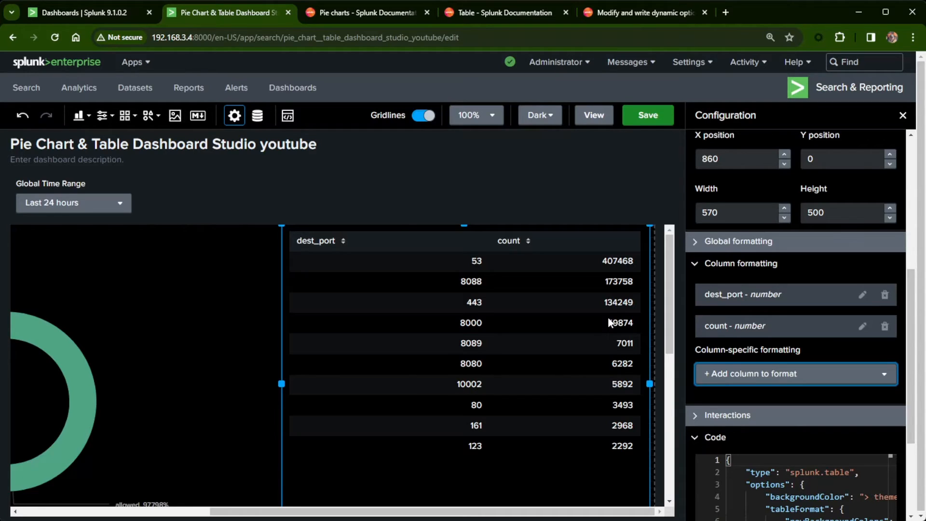
Step: Enable dynamic text coloring for the count column, check the Matches mode, and keep it based on Ranges
click(863, 329)
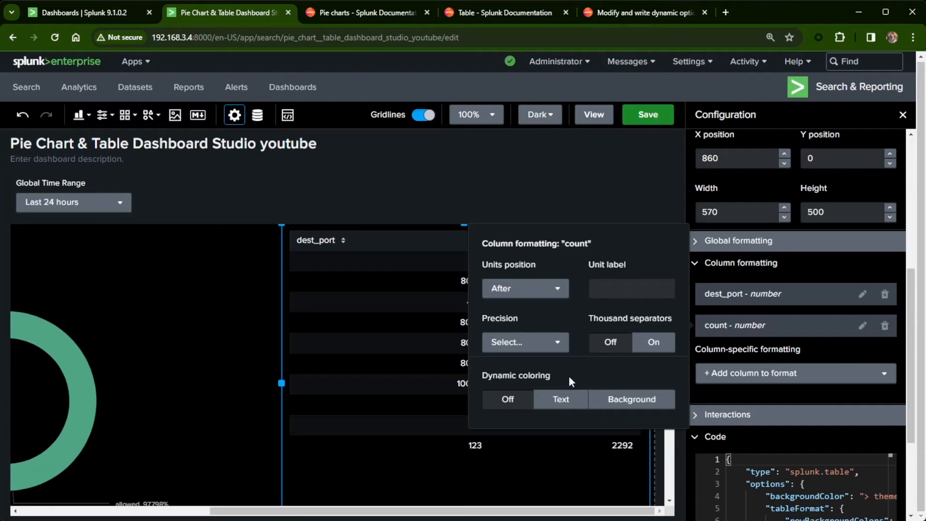
click(561, 400)
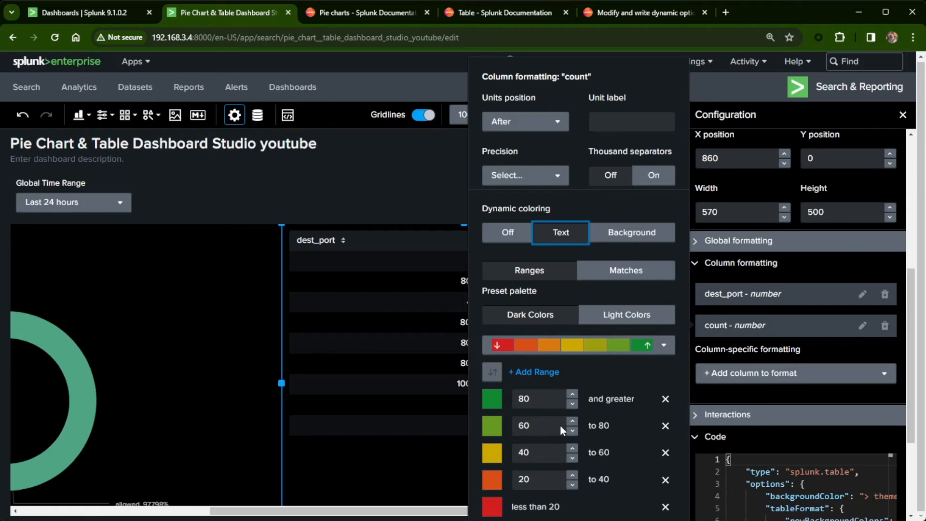
click(635, 271)
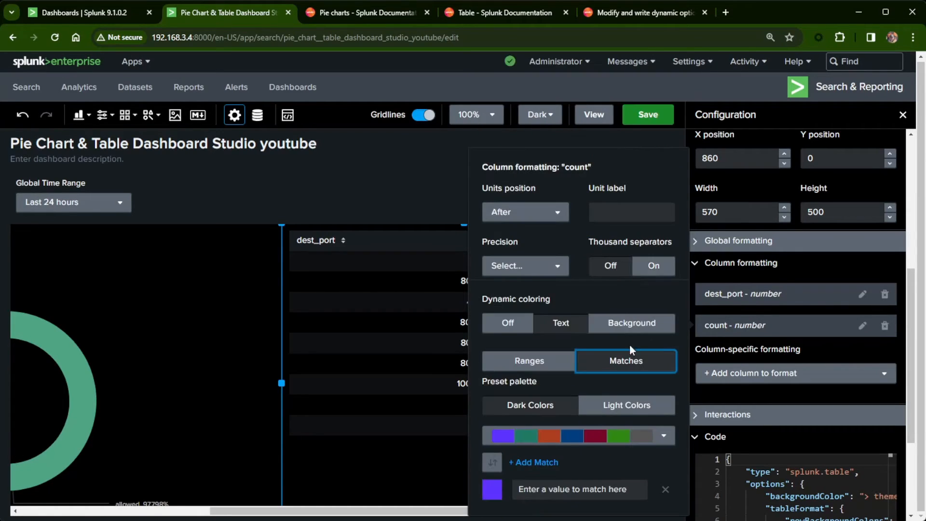
click(529, 365)
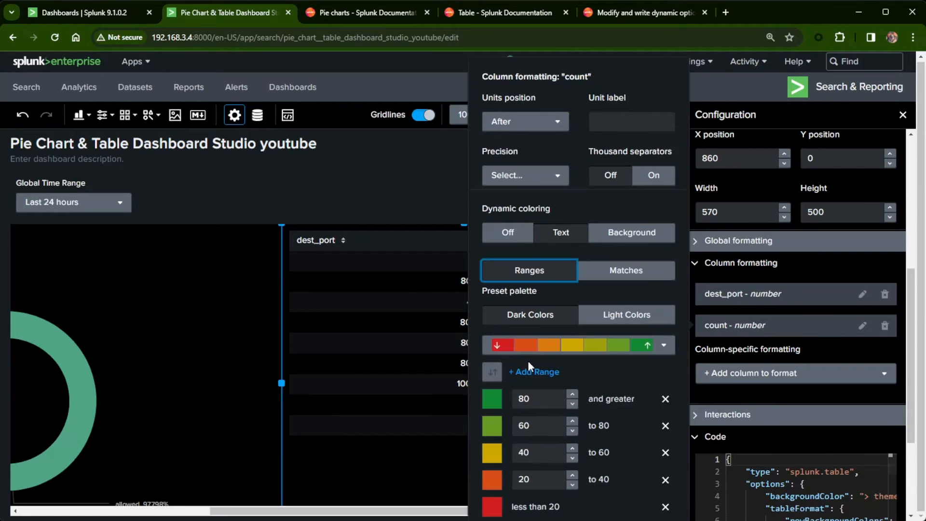
click(532, 398)
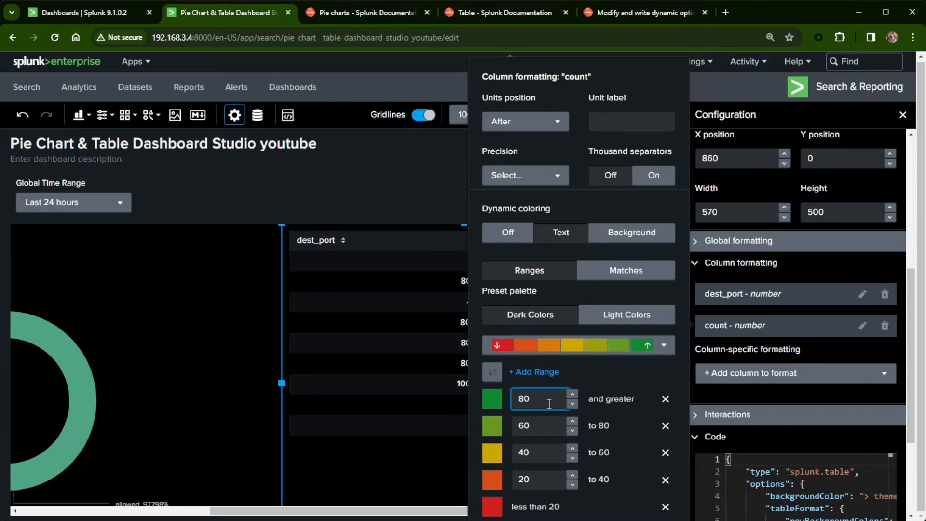
text(00)
key(BackSpace)
key(BackSpace)
Step: Set the count column's color range thresholds to 2000, 4000, 6000 and 8000
click(540, 488)
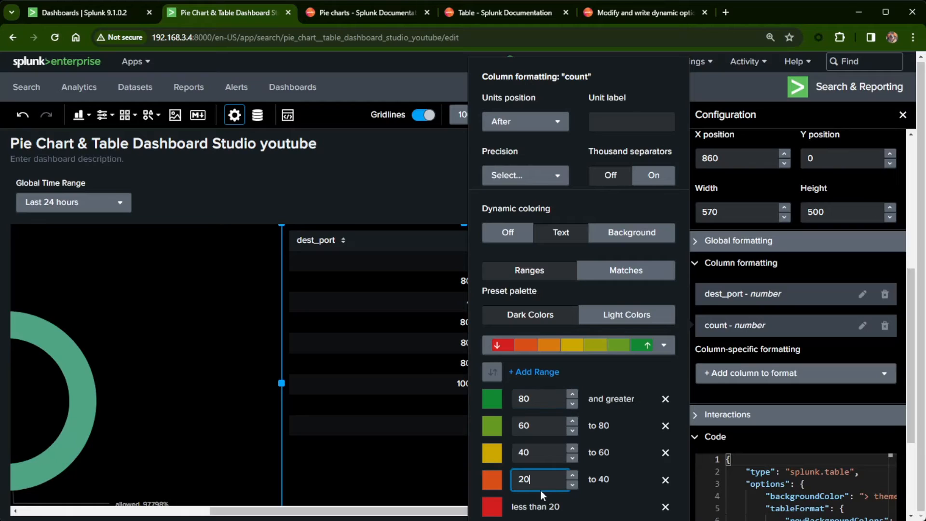
text(00)
click(588, 498)
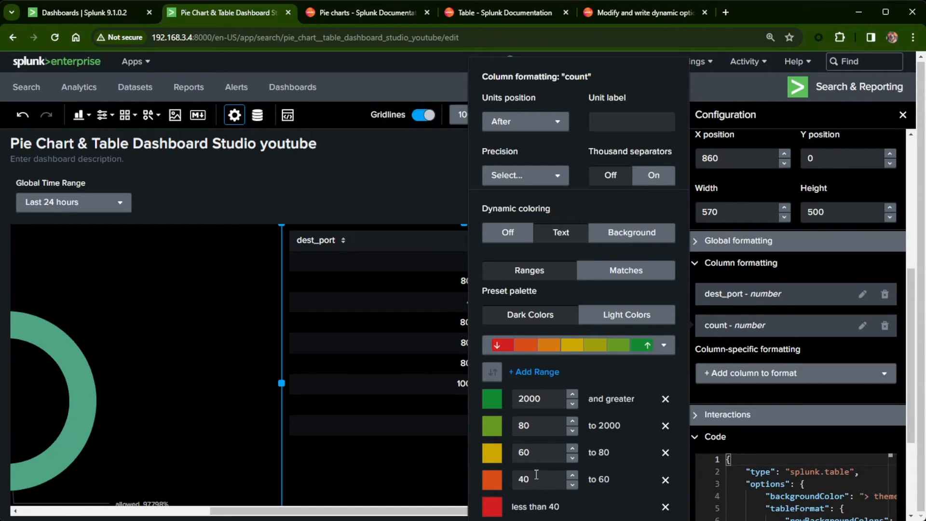
click(542, 478)
text(00)
key(Return)
click(540, 473)
text(00)
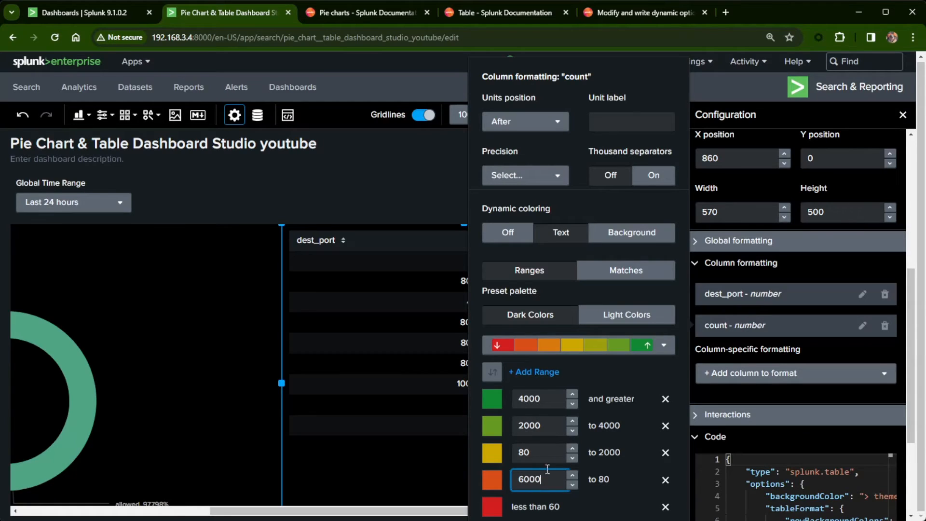
key(Return)
click(543, 478)
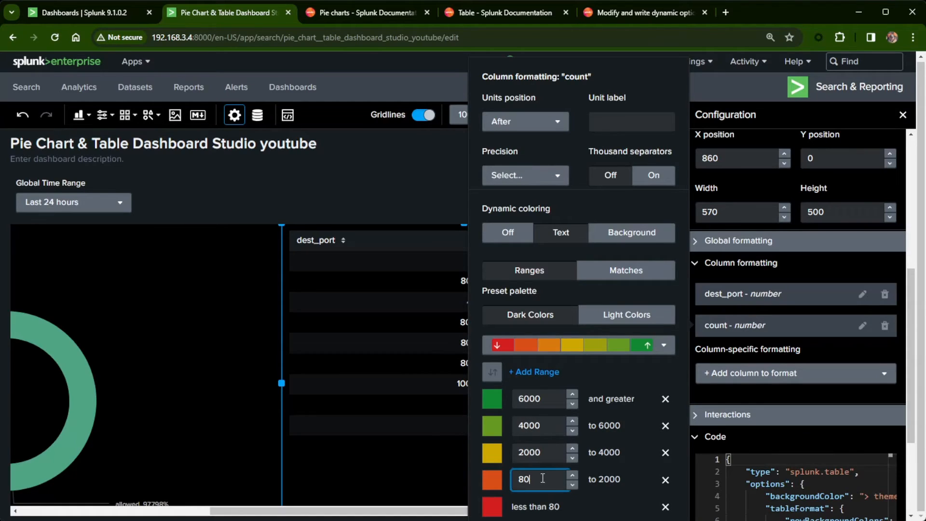
text(00)
key(Return)
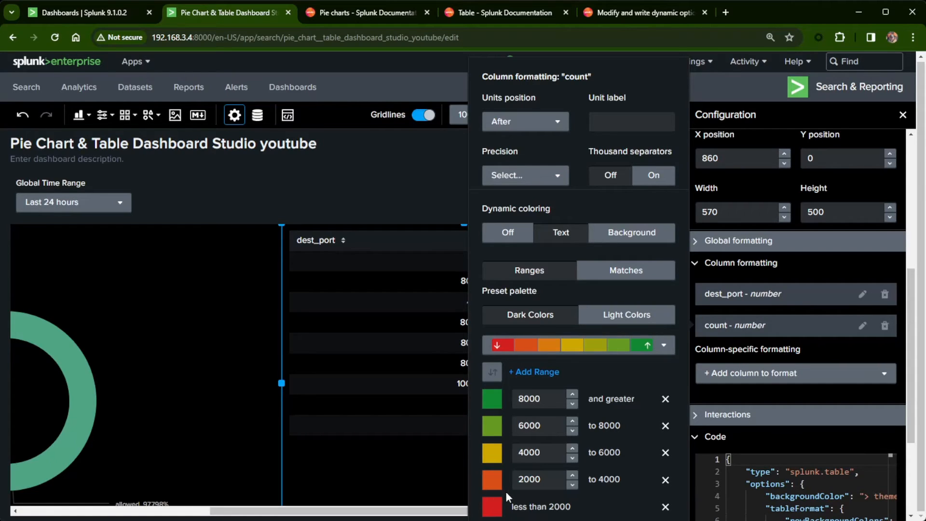
Step: Reverse the count column's range colors so red marks the highest values and green the lowest, and close its formatting options
click(492, 371)
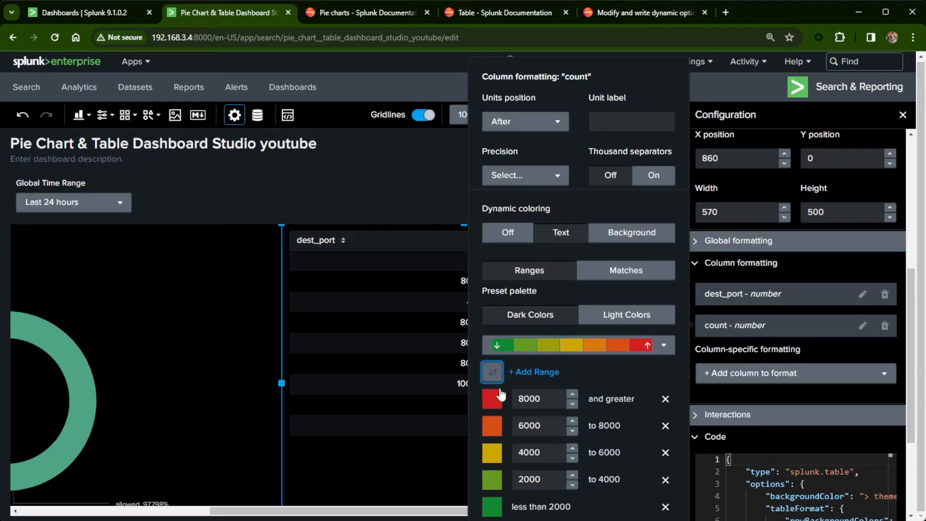
click(646, 120)
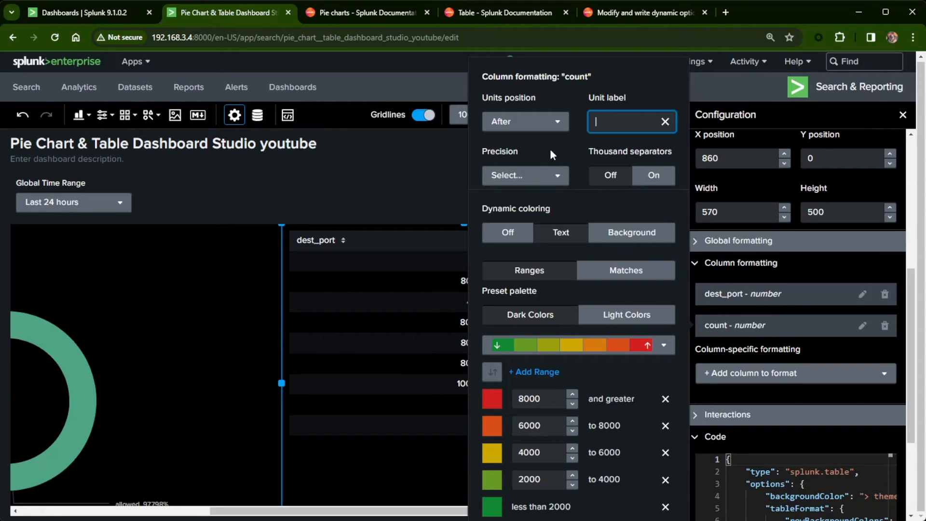
click(425, 191)
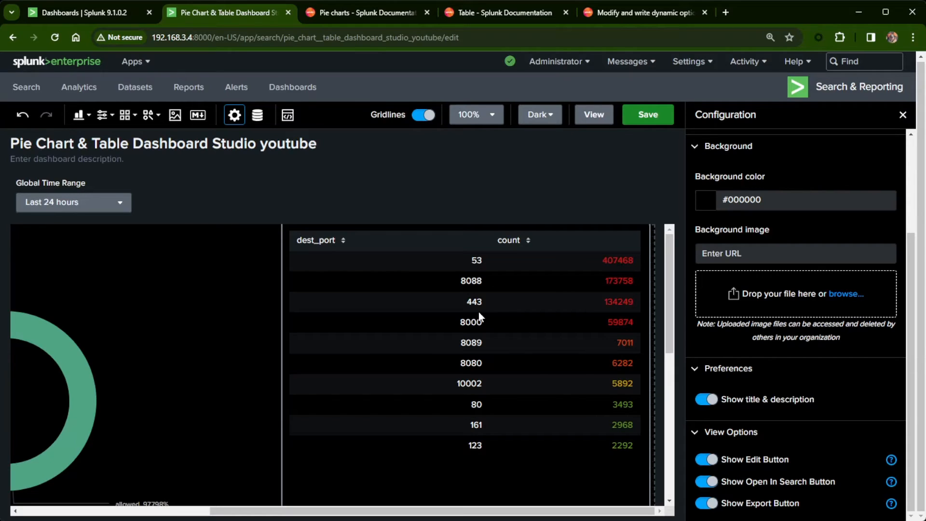
Step: Try dynamic coloring on the table's dest_port column as text, as background, and as text again
click(434, 292)
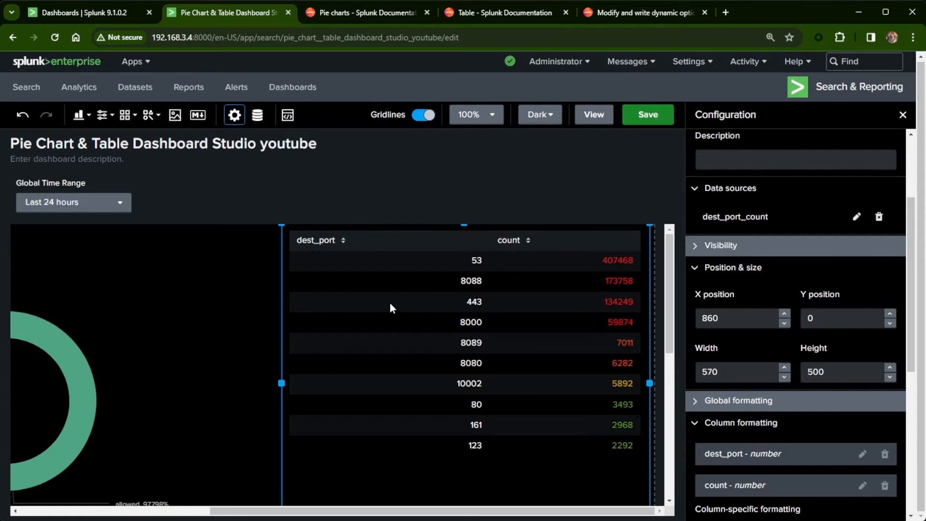
scroll(788, 439, down, 4)
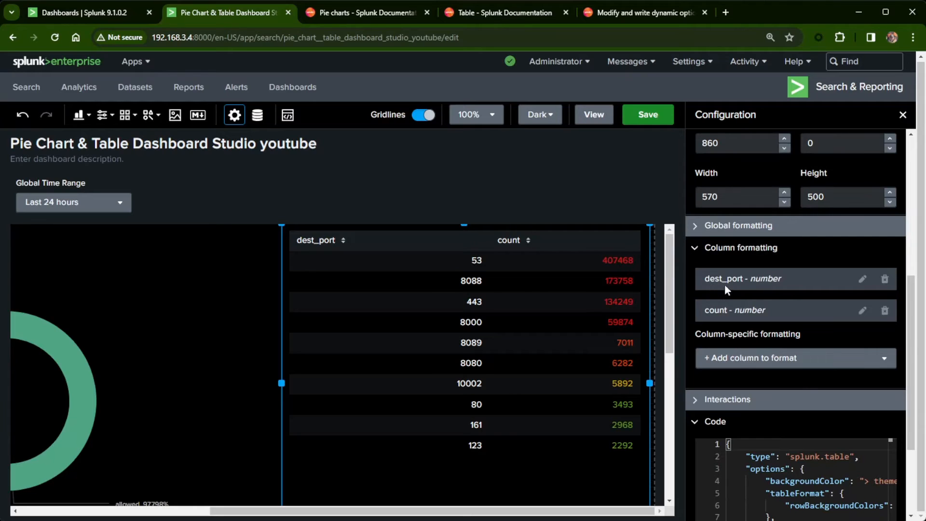
click(863, 284)
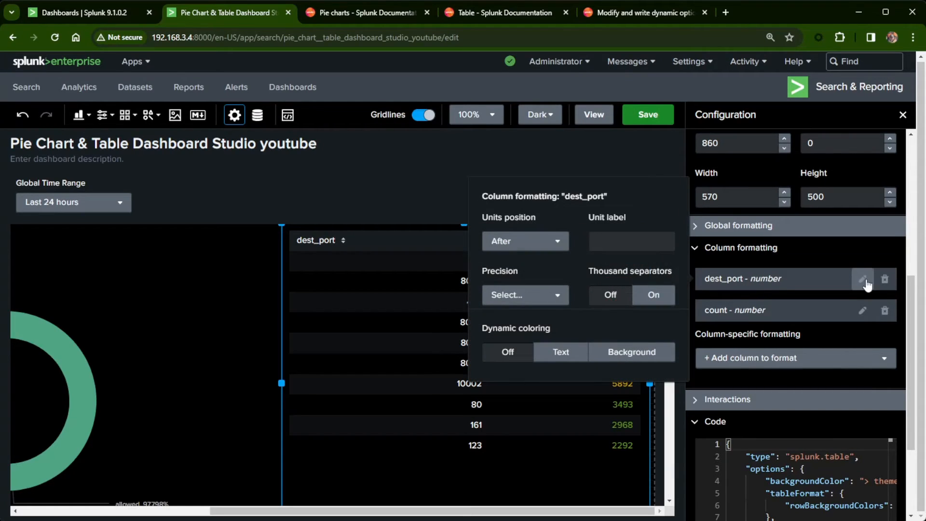
click(561, 351)
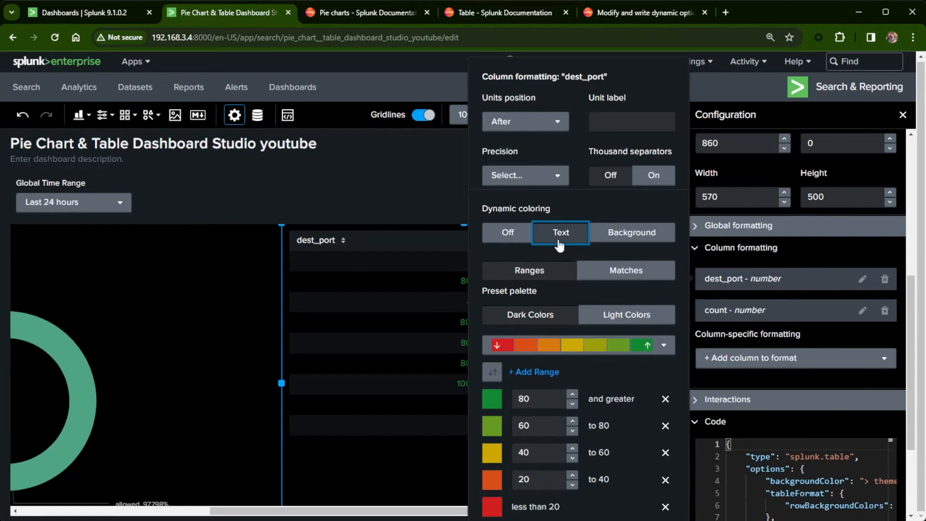
click(629, 232)
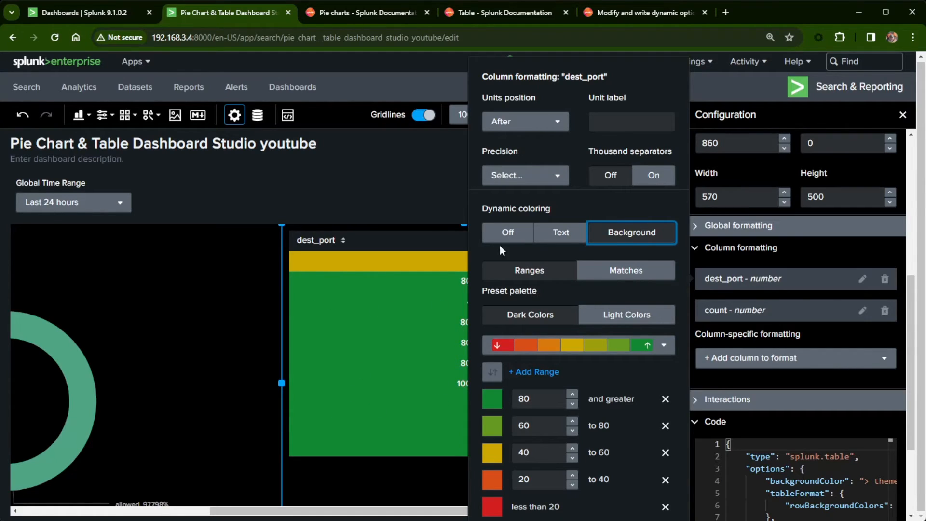
click(560, 232)
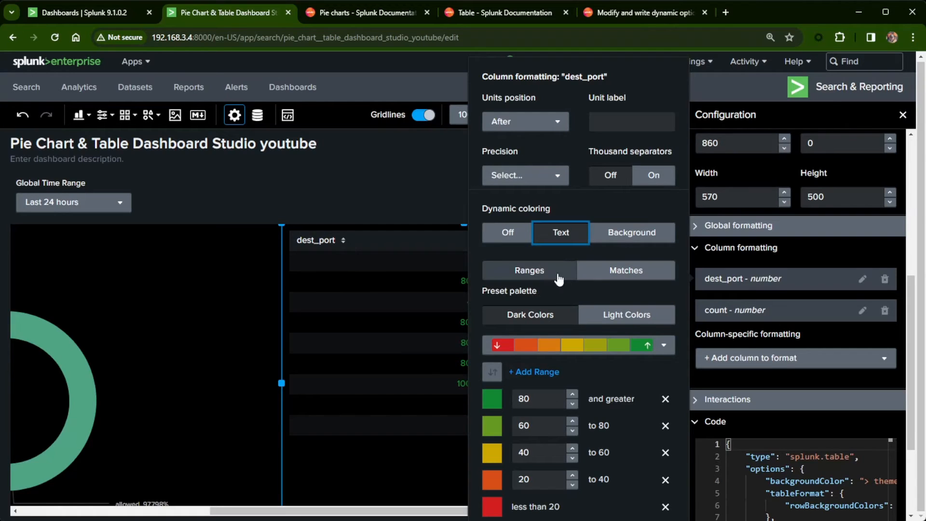
Step: Switch the dest_port text coloring to Matches and color the value 53 purple
click(616, 271)
click(594, 432)
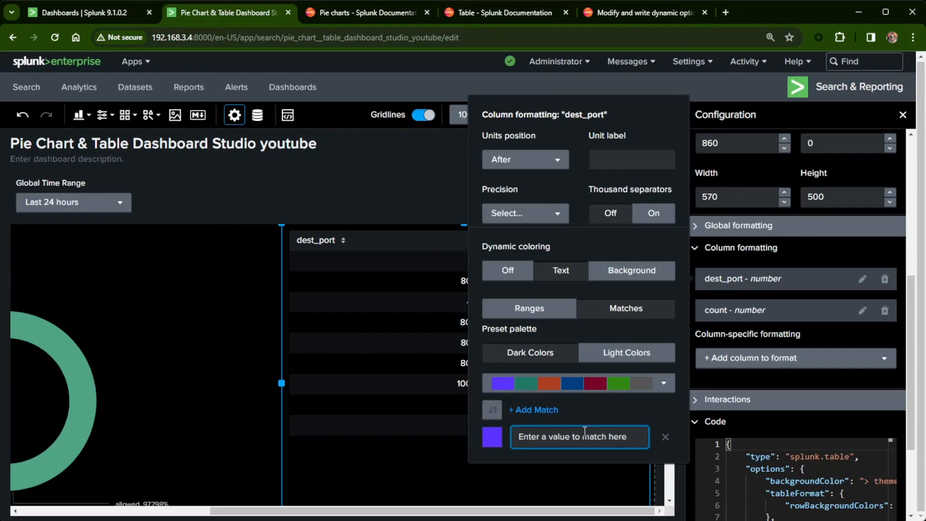
text(53)
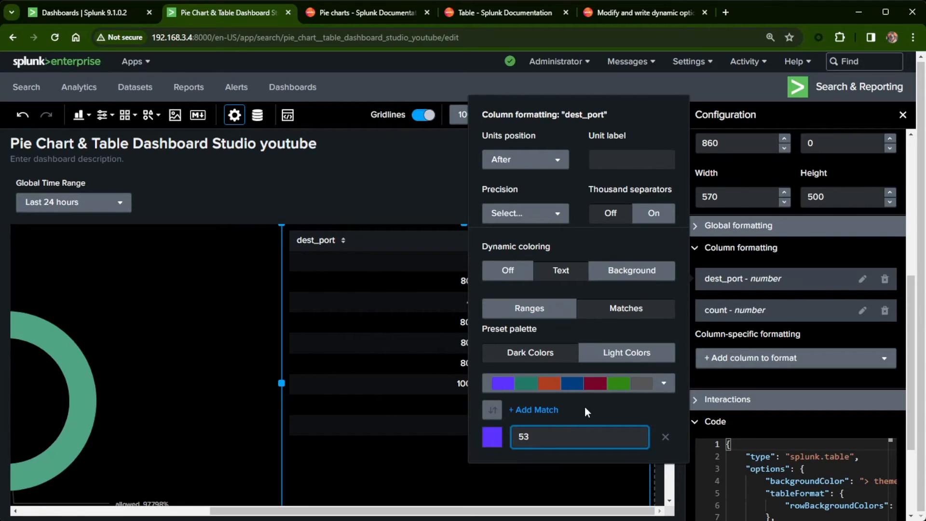
click(621, 405)
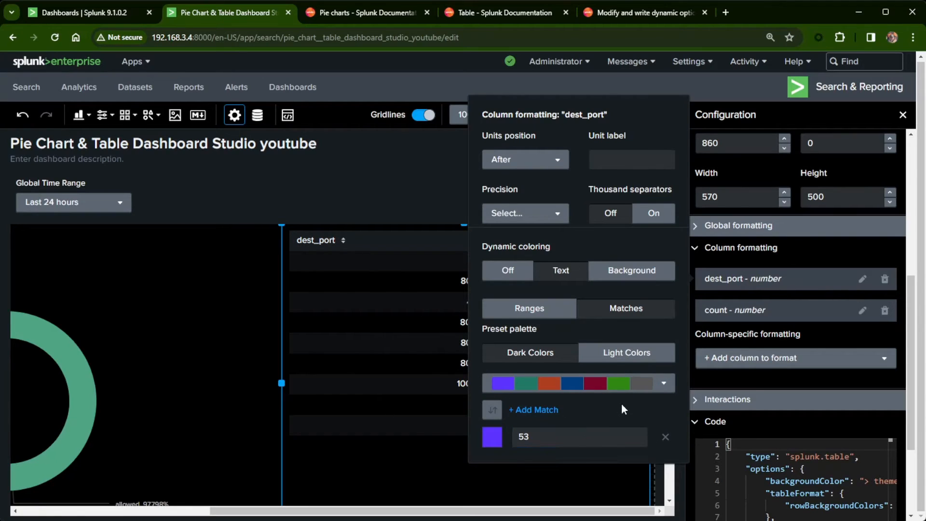
click(331, 429)
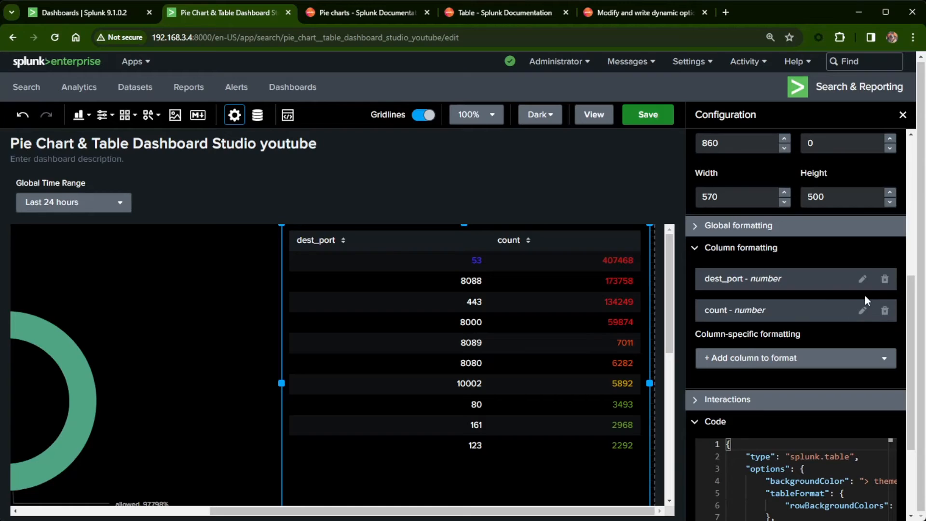
Step: Turn off dynamic coloring for the dest_port column and close its formatting options
click(862, 278)
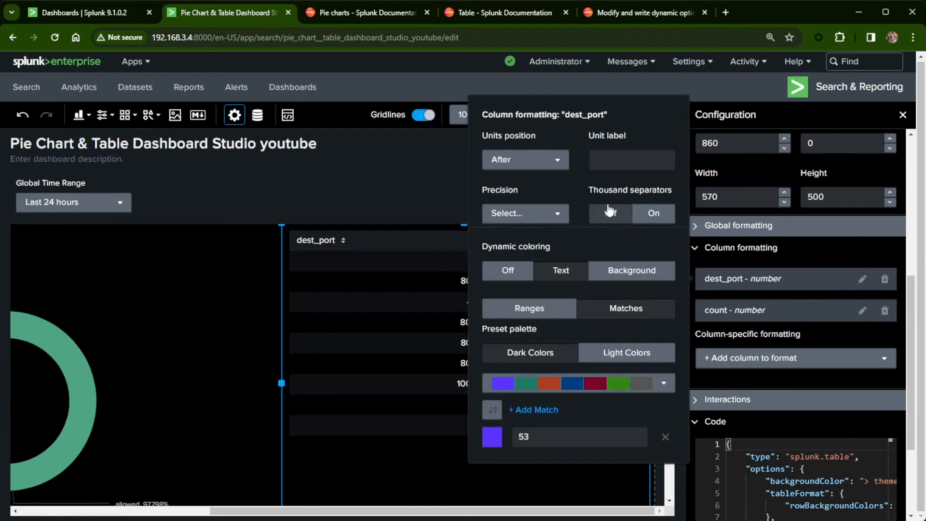
click(508, 270)
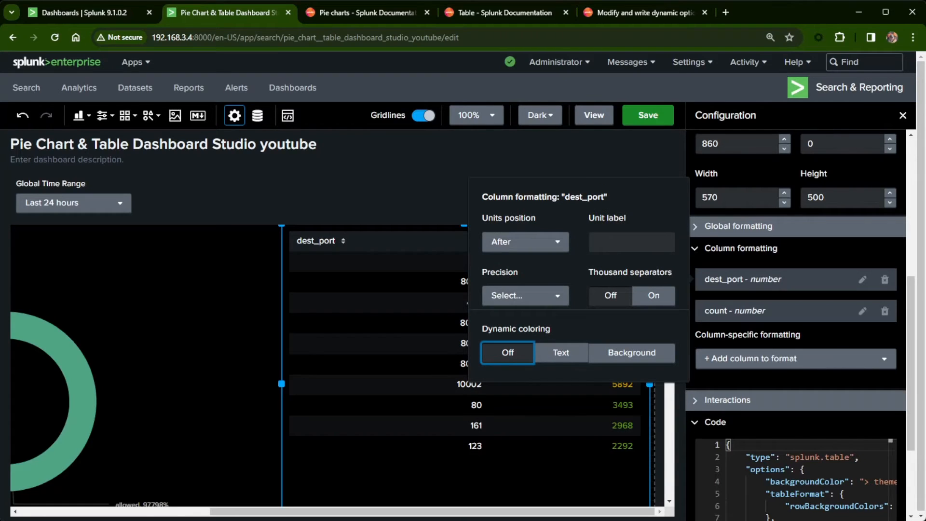
click(427, 184)
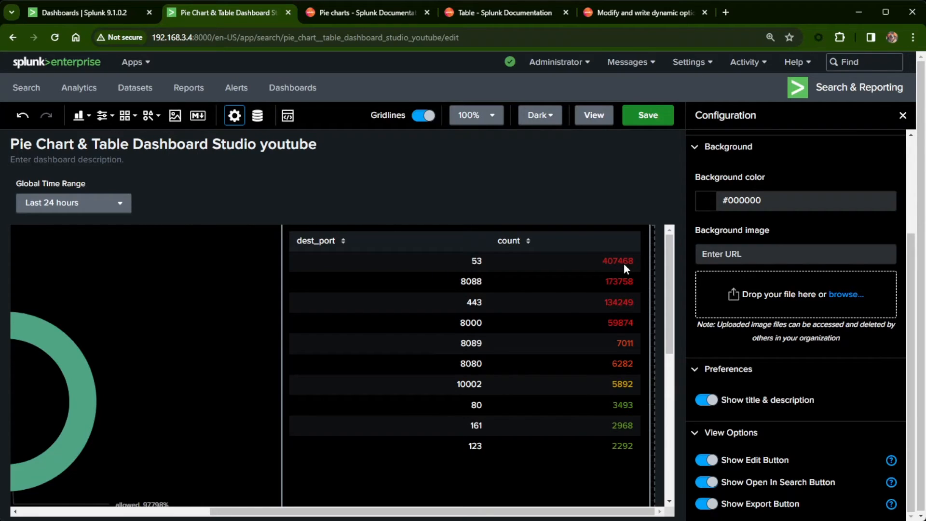
Step: Sort the table by dest_port in ascending order, and return it to descending order by count
click(360, 243)
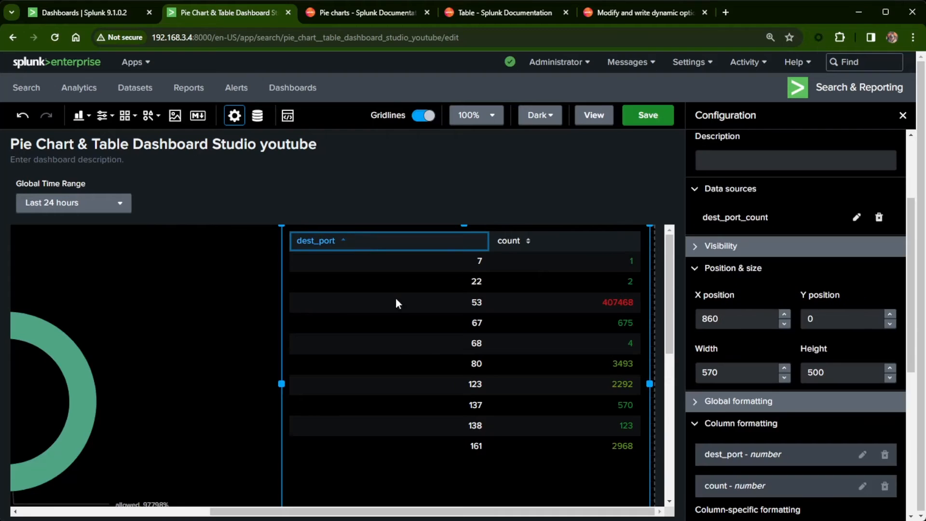
scroll(761, 341, down, 3)
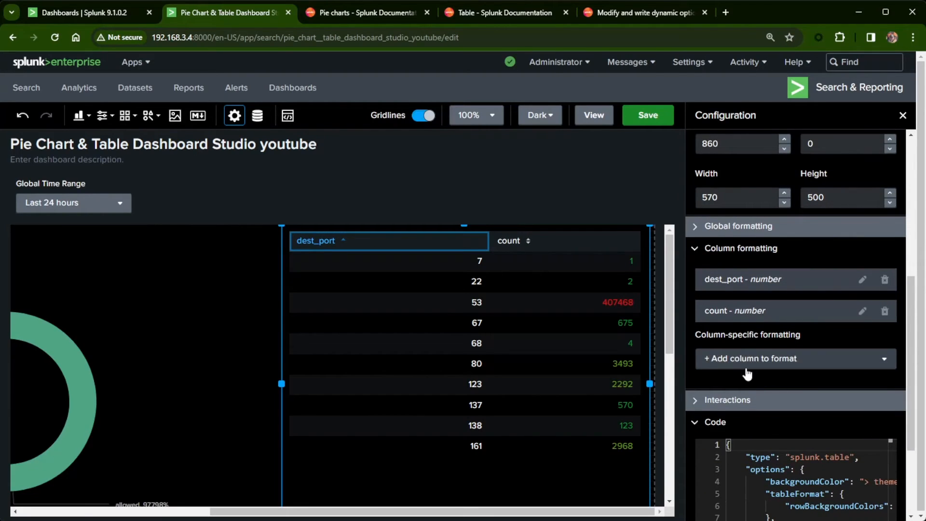
click(548, 247)
click(556, 242)
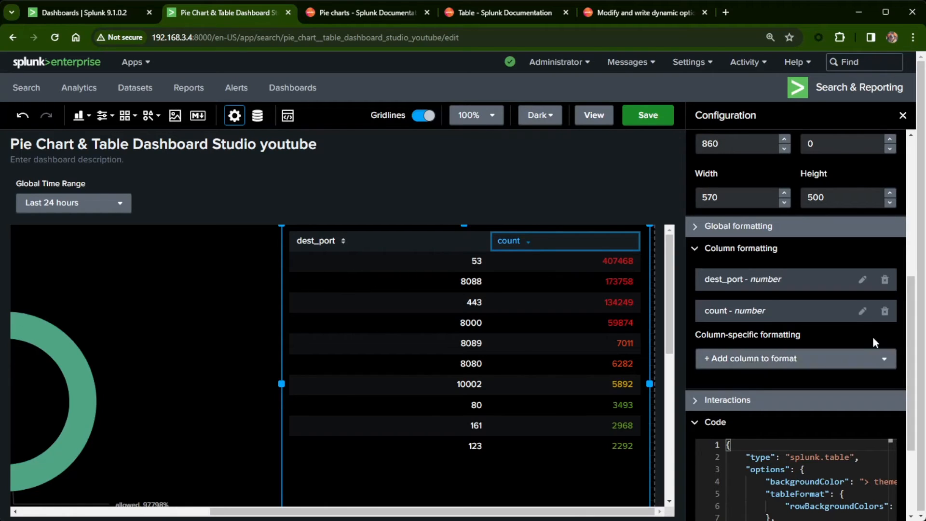
Step: Review the Splunk documentation example on coloring a table column through dynamic options syntax, including its options and context code
scroll(829, 362, down, 3)
mouse_move(750, 447)
mouse_down()
mouse_move(802, 447)
mouse_move(749, 447)
mouse_up()
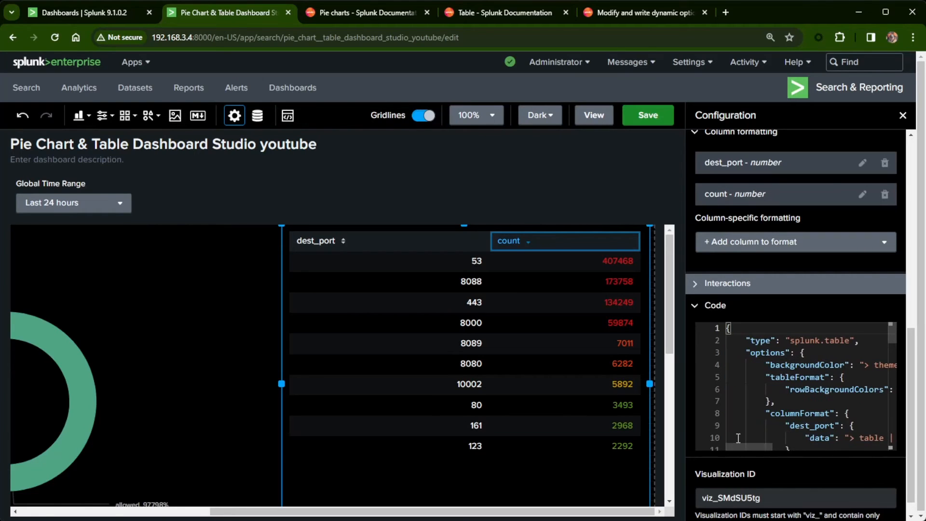
click(642, 13)
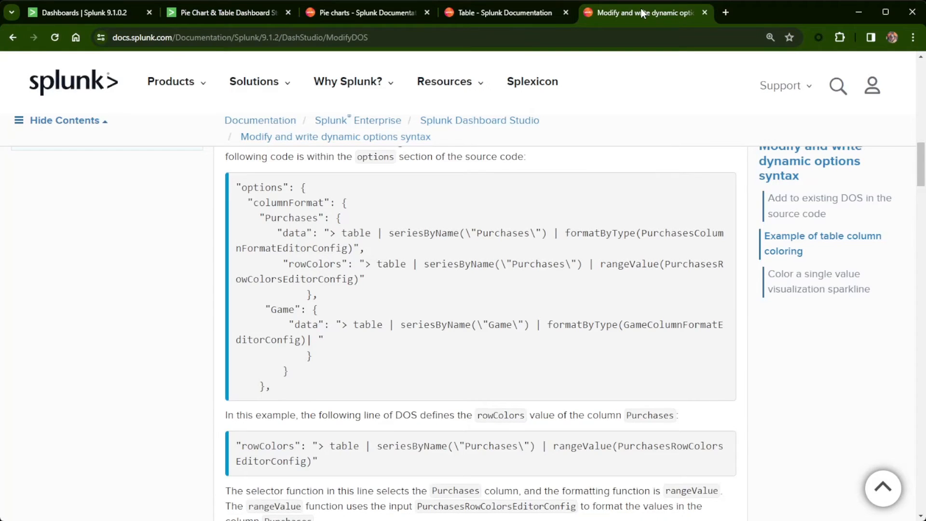
scroll(608, 400, up, 15)
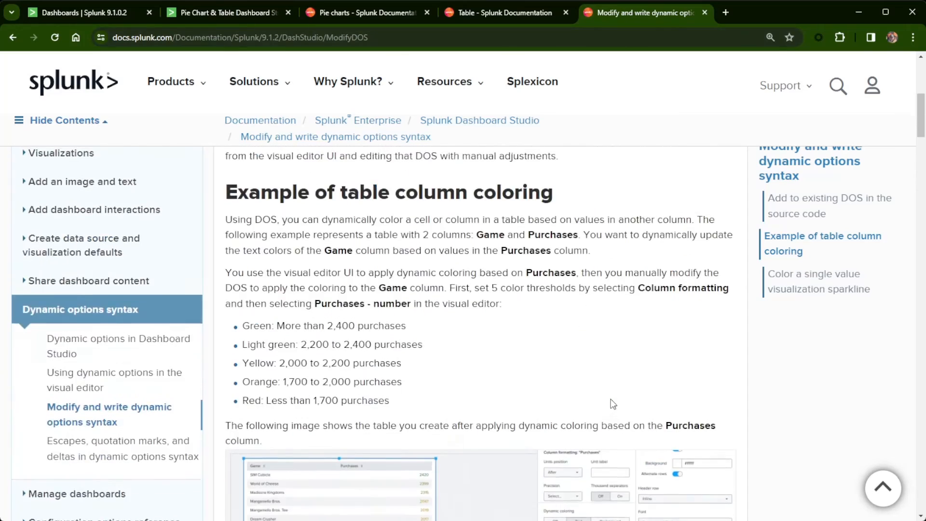
scroll(611, 398, down, 4)
scroll(611, 398, down, 6)
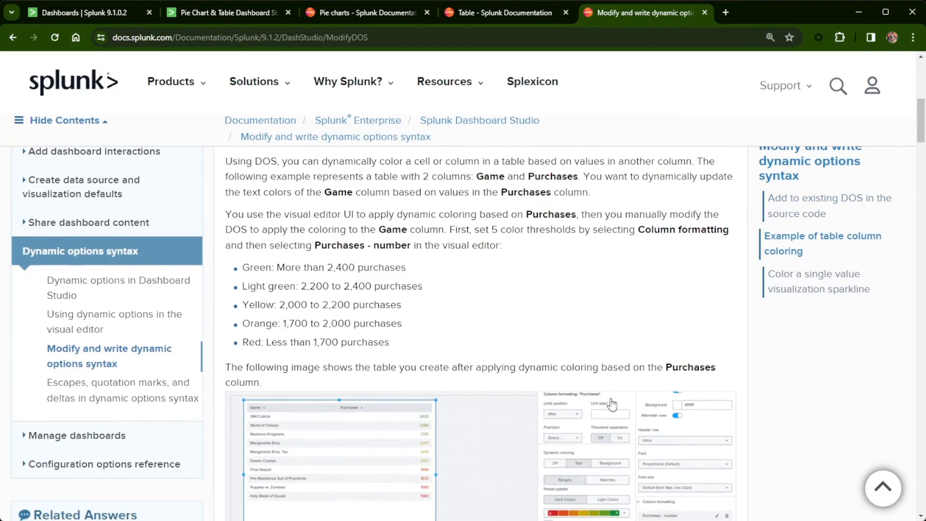
scroll(535, 371, down, 8)
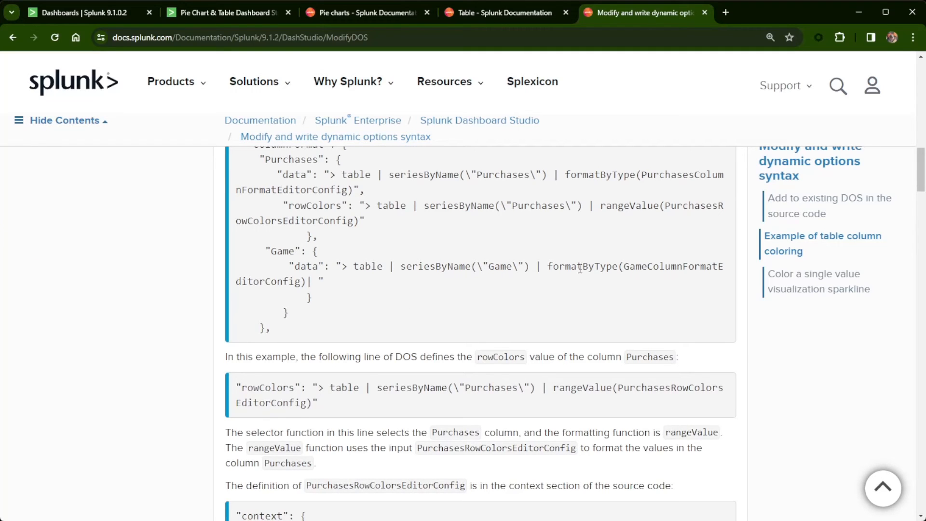
scroll(577, 309, down, 12)
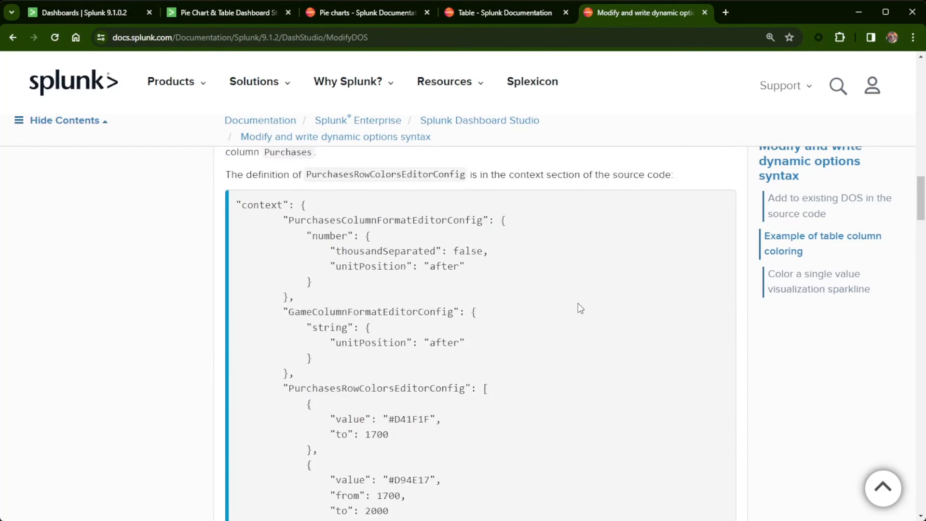
scroll(580, 308, down, 3)
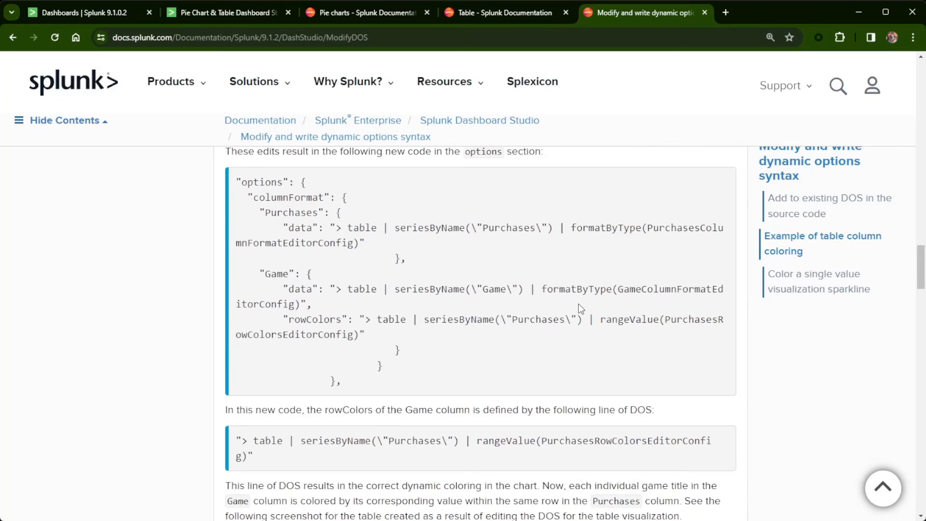
scroll(580, 307, up, 15)
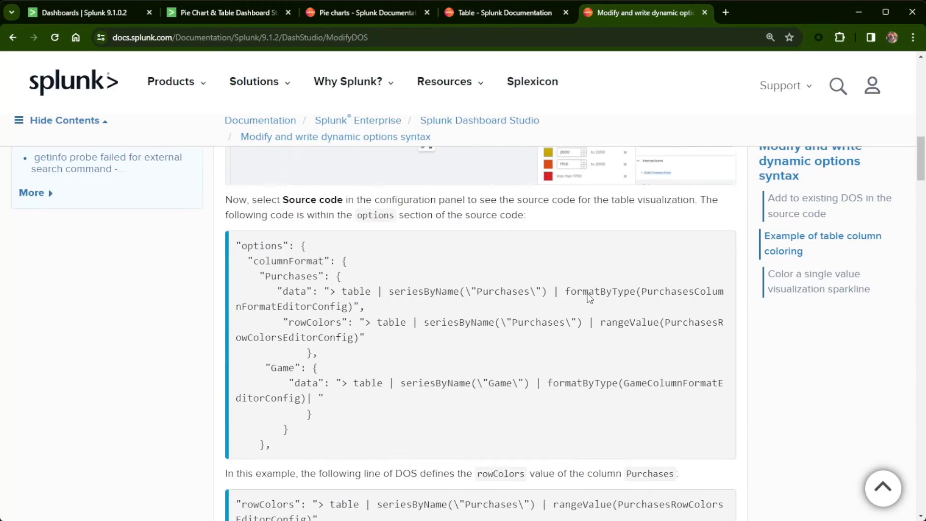
scroll(587, 294, up, 15)
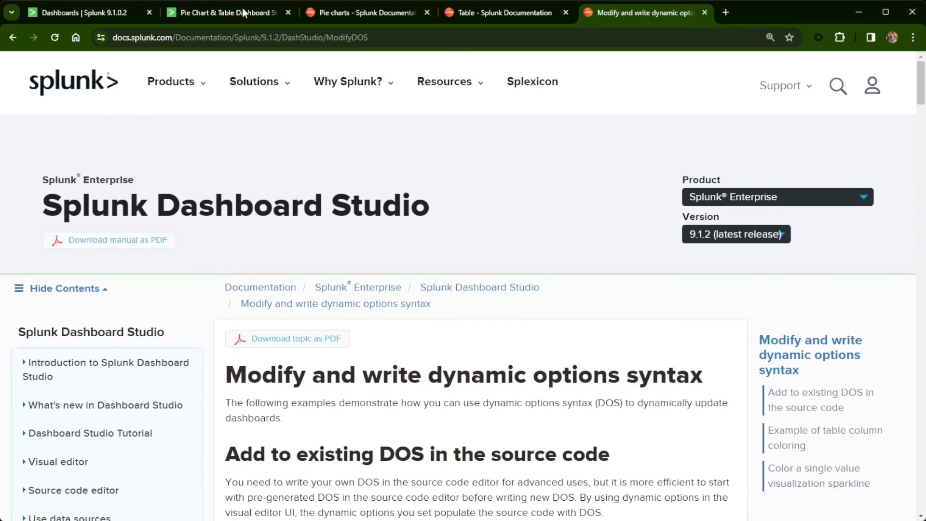
Step: Examine the table's columnFormat entries for dest_port and count in the dashboard's source code, and return to the visual editor
click(231, 15)
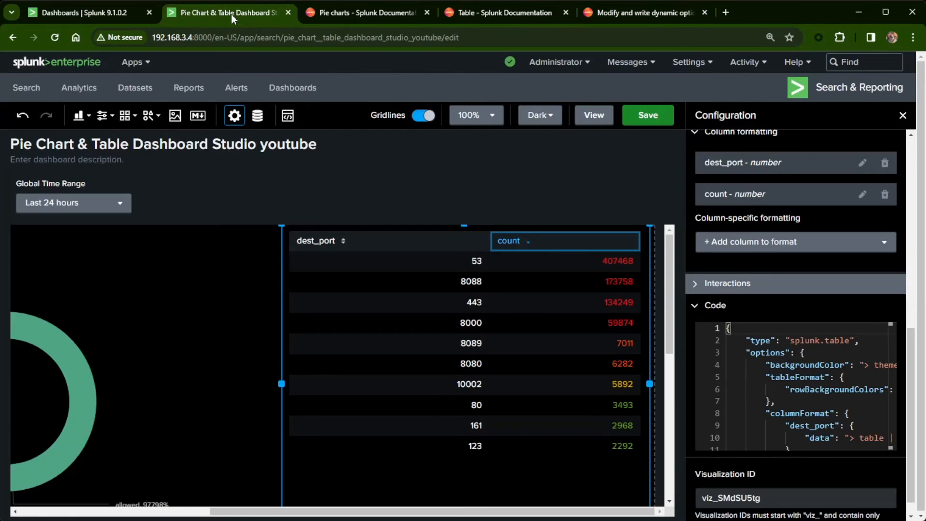
click(289, 117)
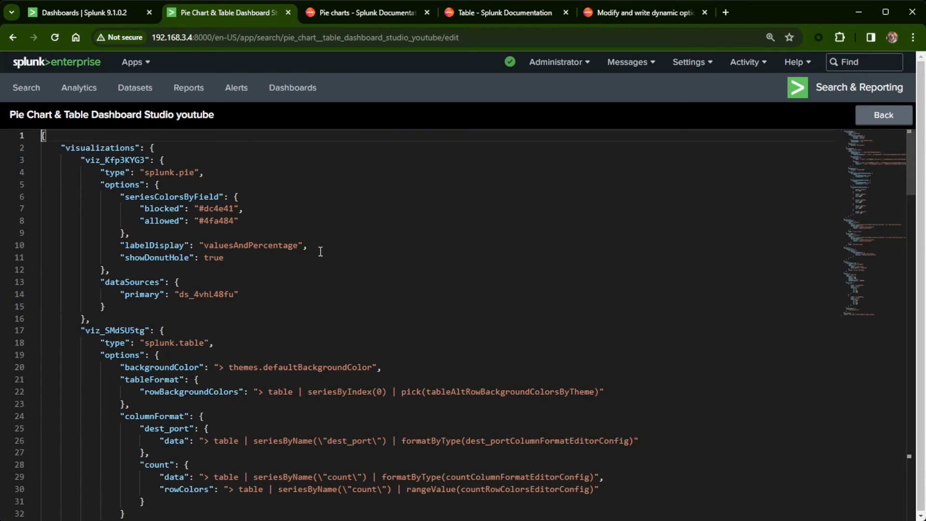
scroll(319, 251, down, 1)
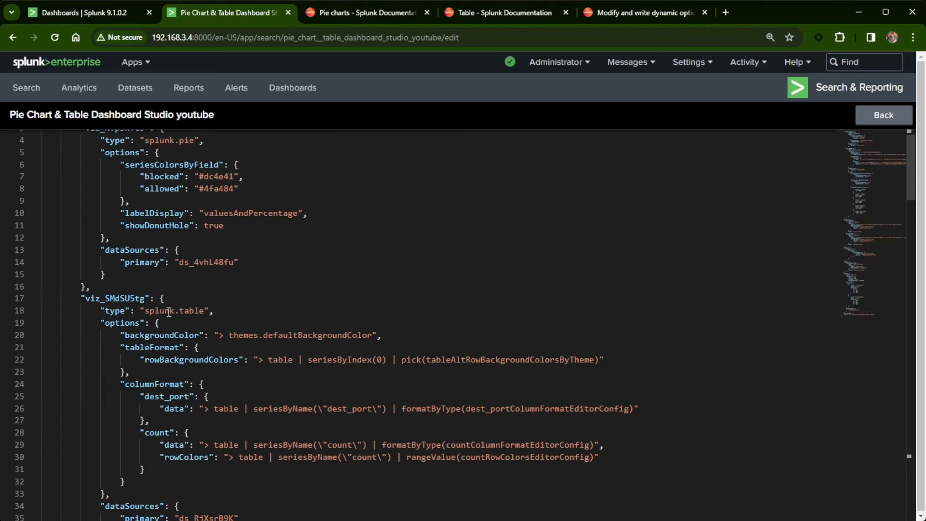
drag(144, 311, 196, 318)
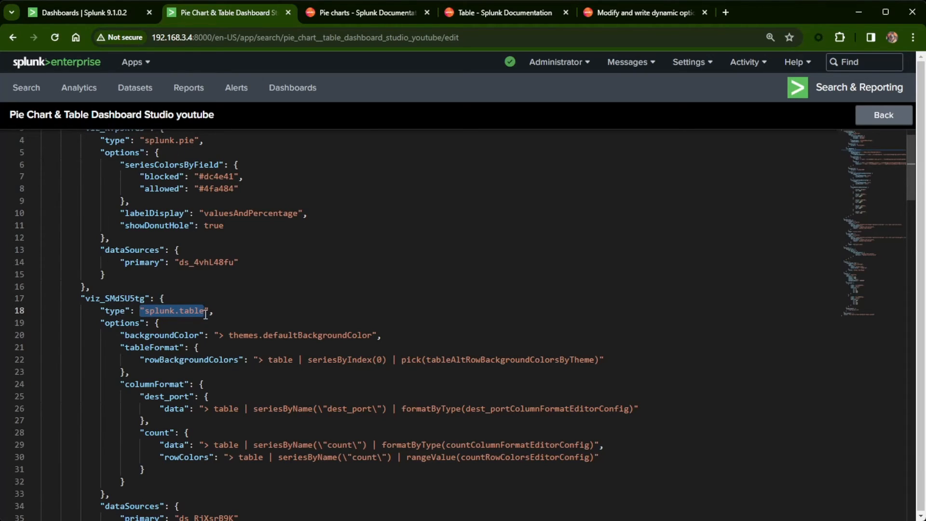
click(254, 334)
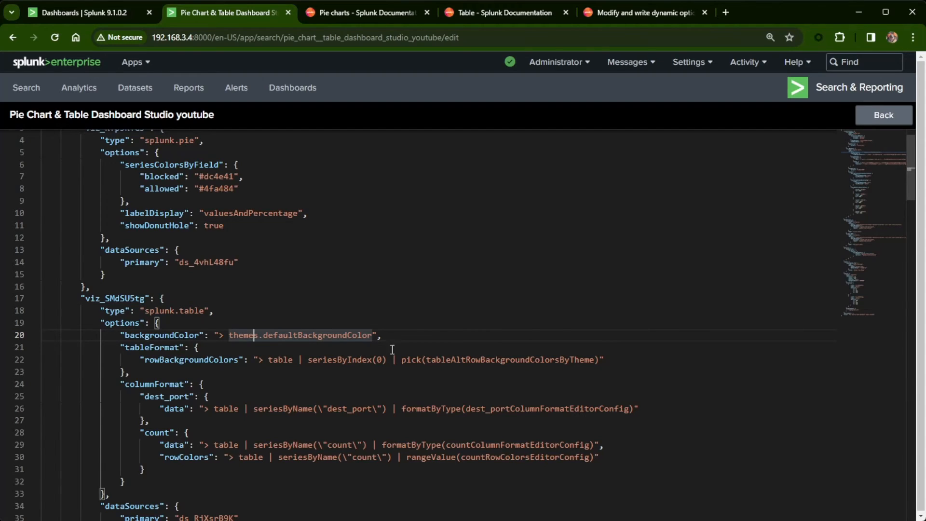
scroll(376, 366, down, 1)
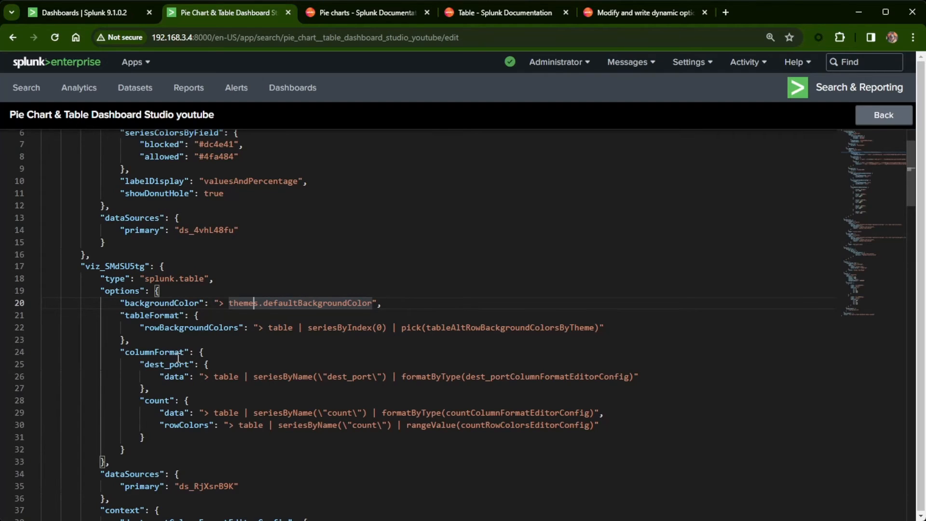
drag(144, 365, 192, 365)
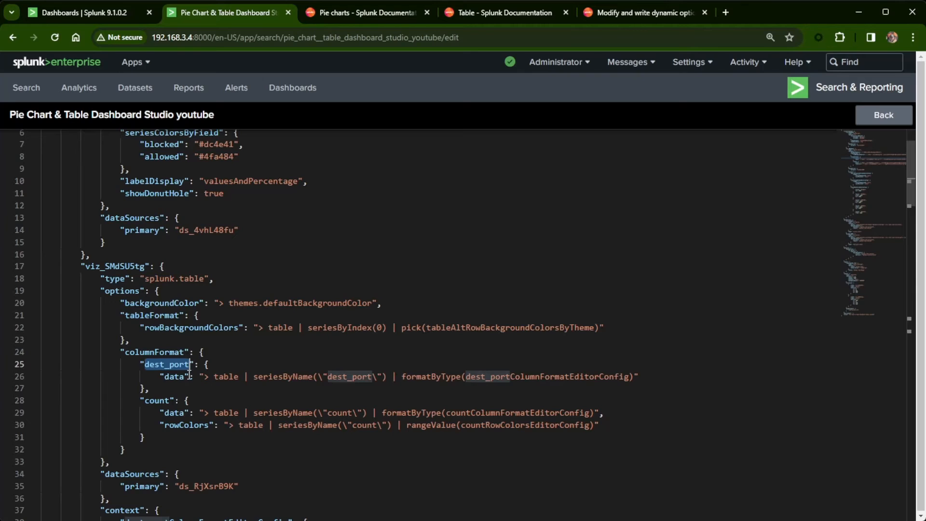
click(158, 377)
key(shift+End)
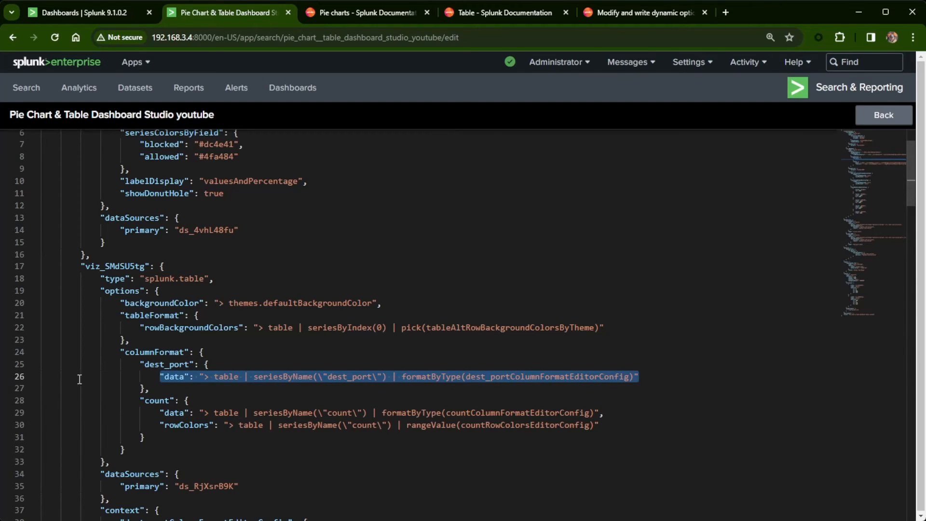
click(151, 400)
double_click(151, 400)
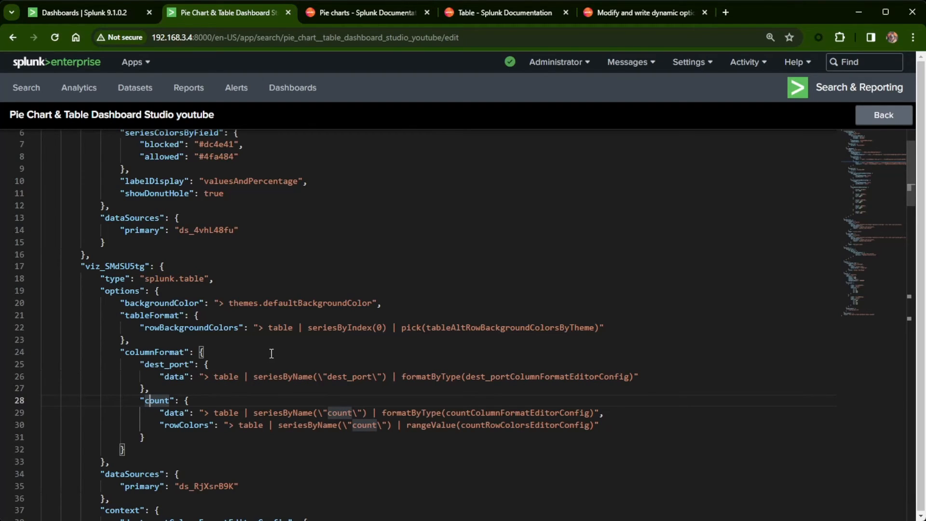
scroll(272, 353, up, 2)
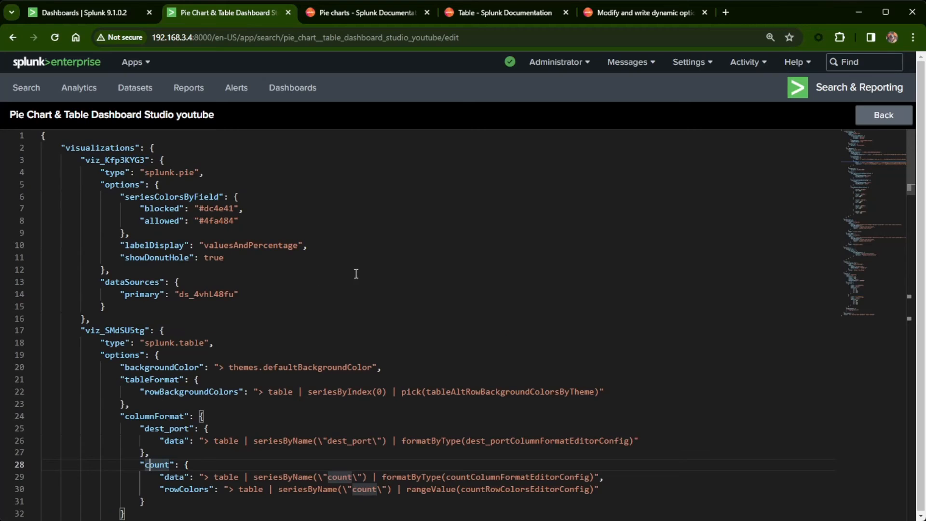
click(884, 116)
Step: Select the destination port table and set the canvas zoom to 100%, bringing both of its columns into view
mouse_move(506, 385)
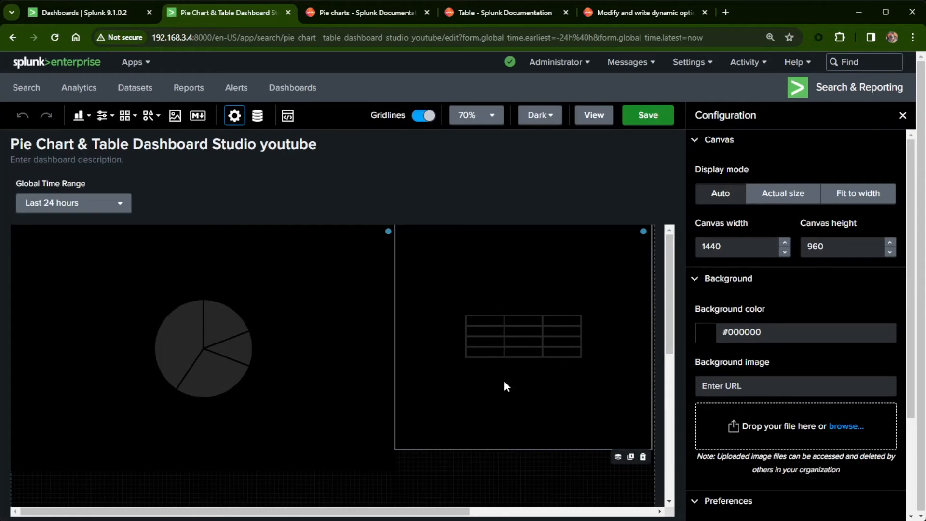
click(506, 274)
scroll(771, 397, down, 8)
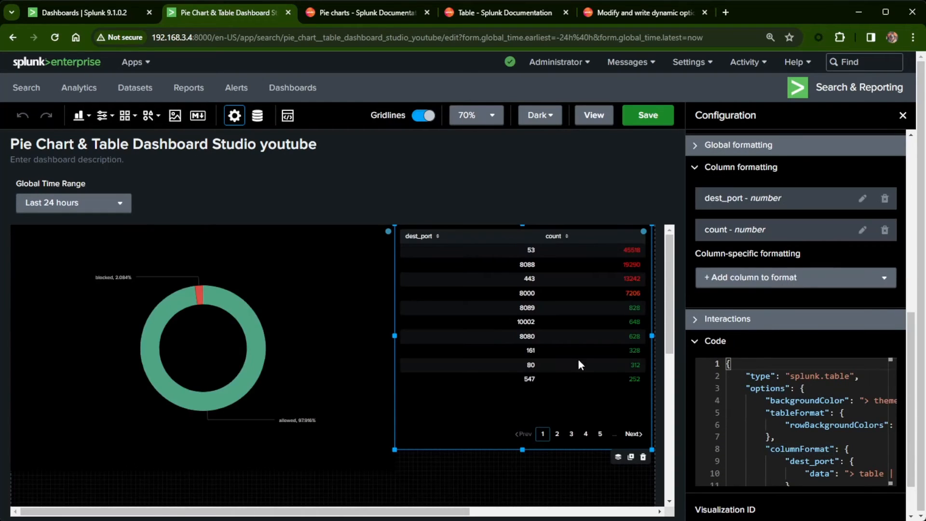
click(476, 118)
click(452, 228)
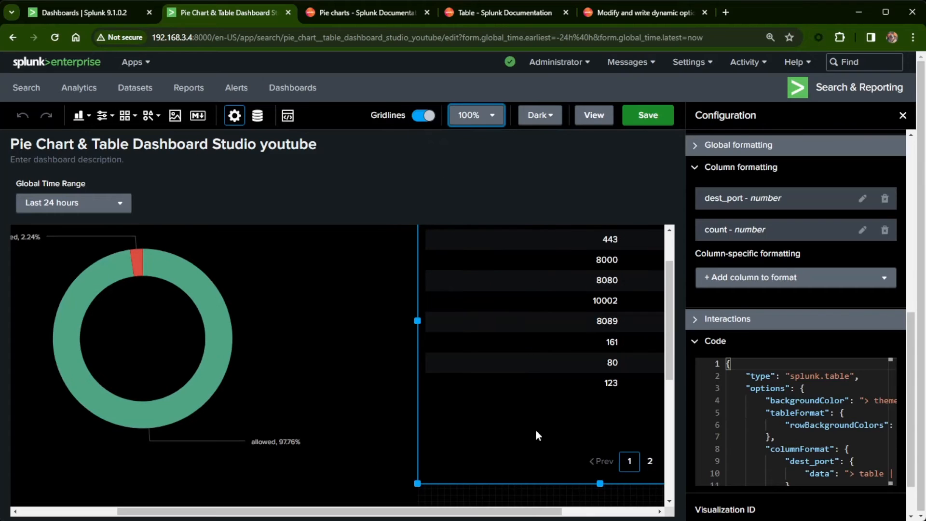
drag(449, 508, 541, 509)
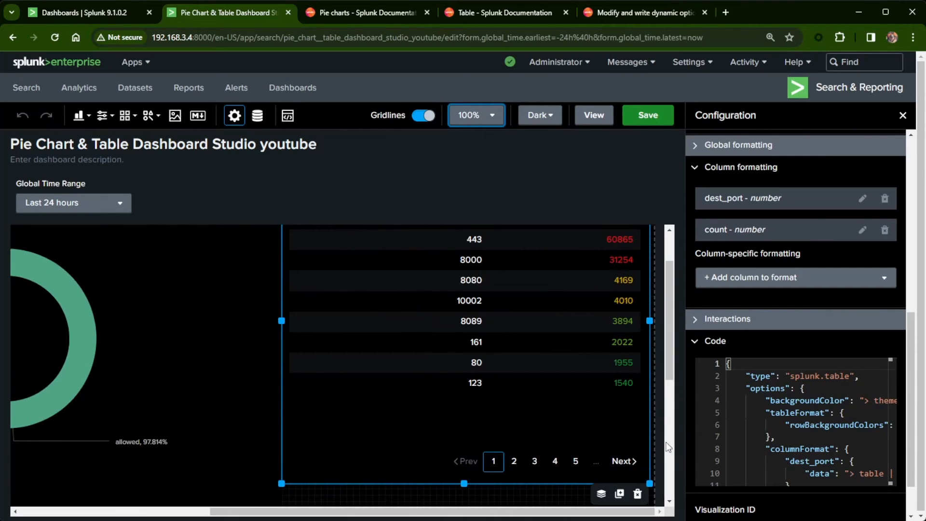
scroll(669, 367, up, 2)
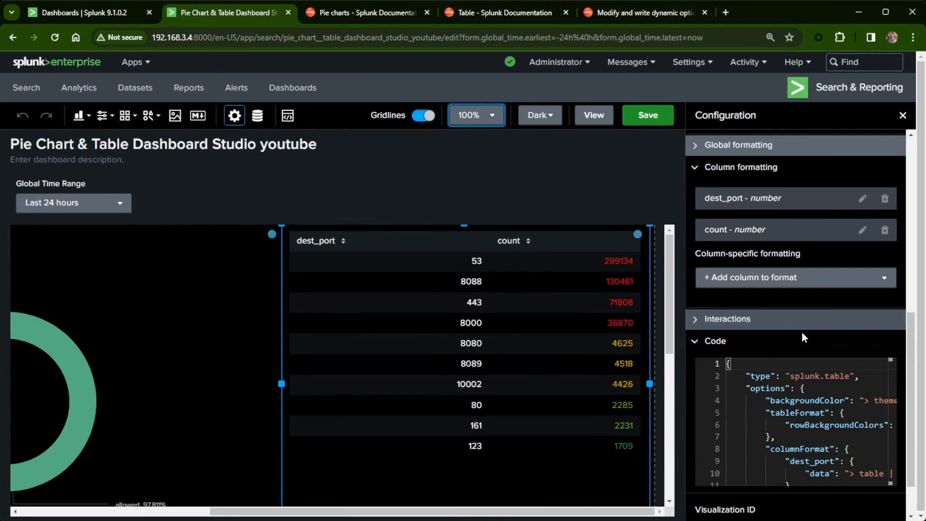
Step: Apply dynamic text coloring by Matches to the dest_port column, with the value 53 in purple, and close its formatting options
click(862, 198)
click(559, 271)
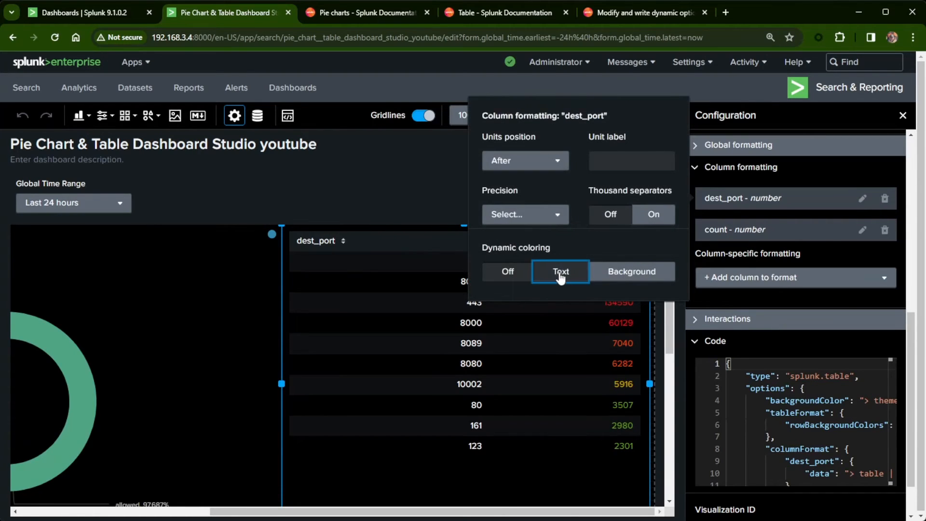
click(615, 270)
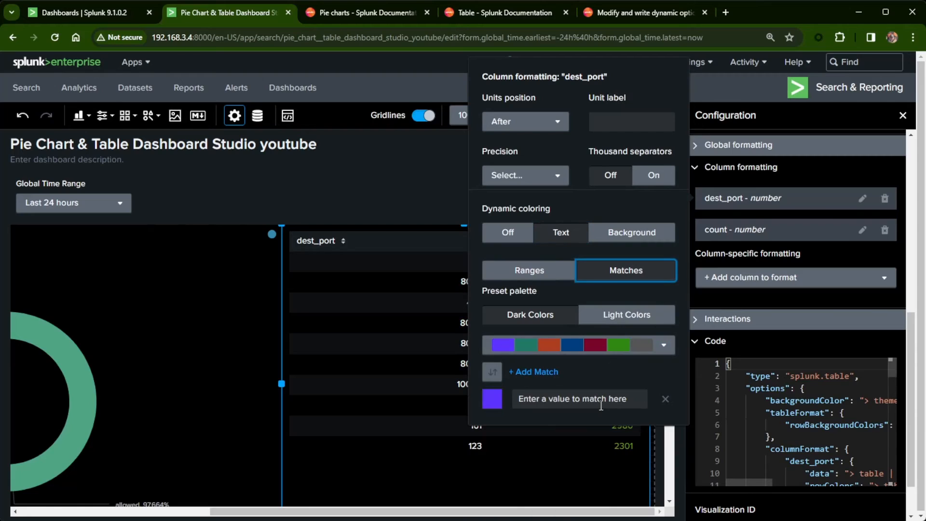
click(582, 399)
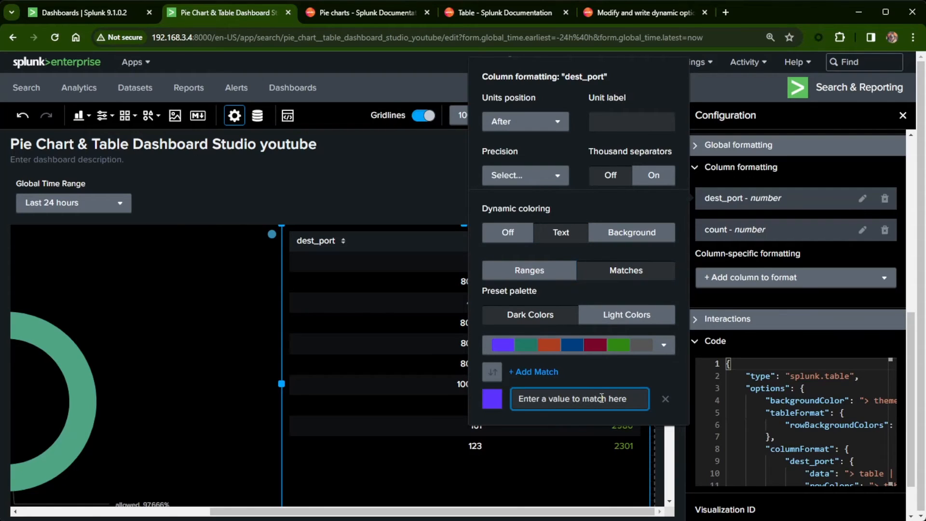
text(53)
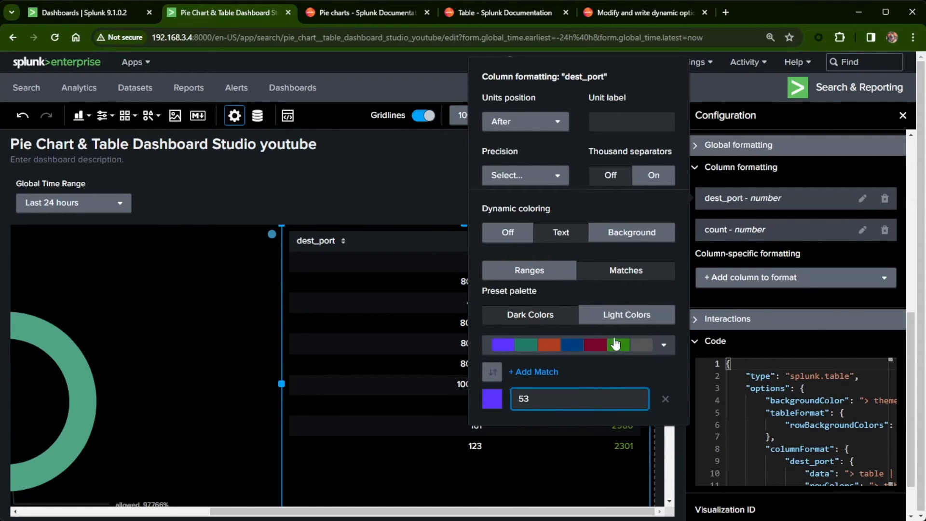
click(611, 372)
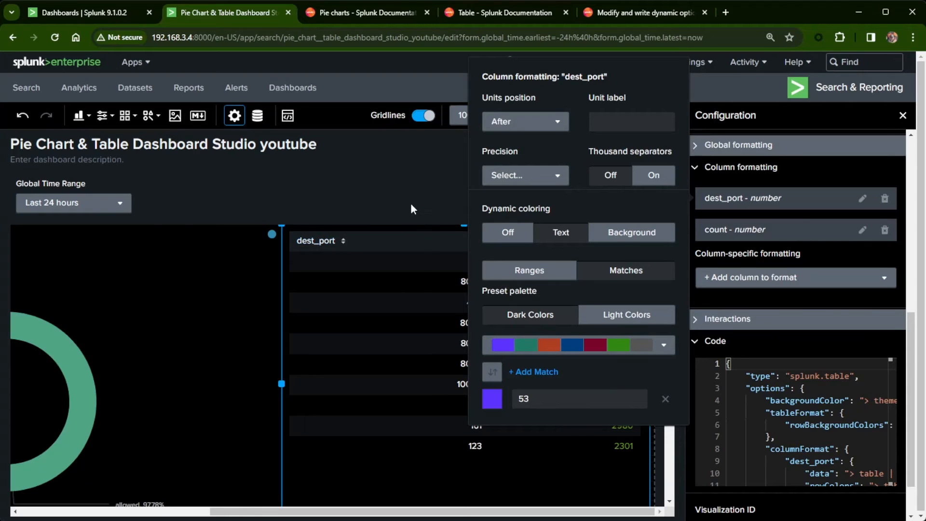
click(415, 182)
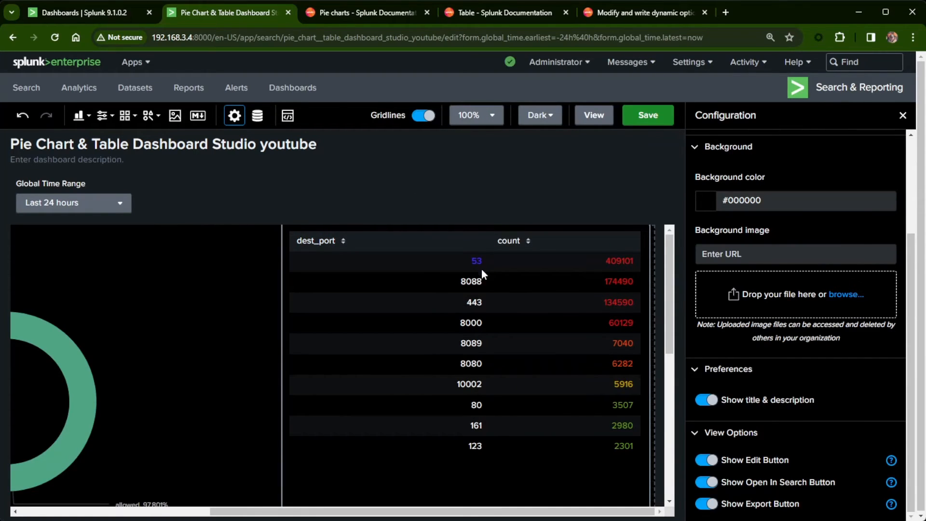
Step: Open the dashboard's source code and search for matchValue from the dest_port column's rowColors definition
click(288, 116)
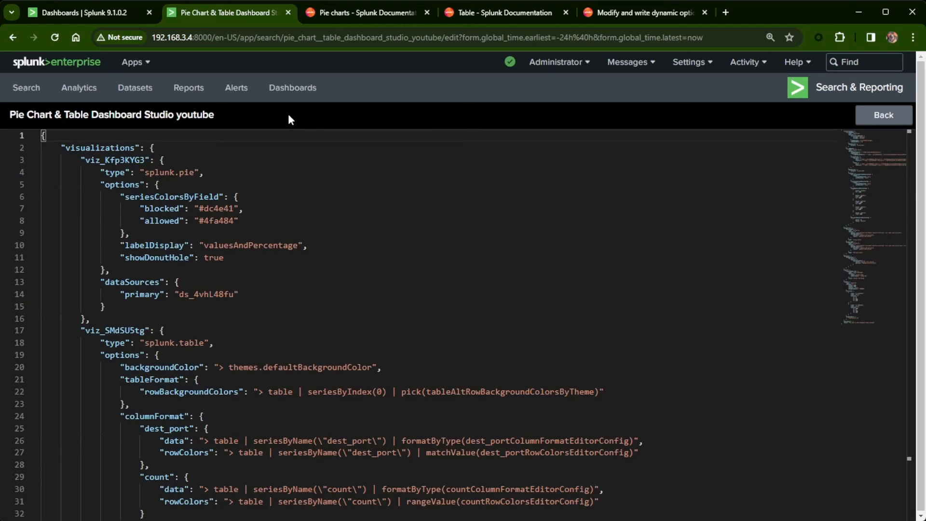
scroll(415, 345, down, 1)
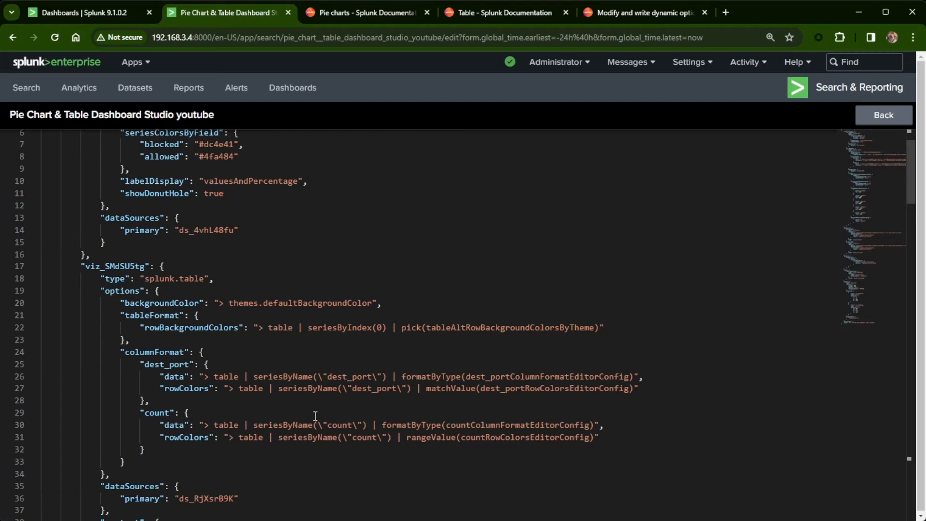
scroll(315, 415, down, 2)
scroll(315, 411, up, 2)
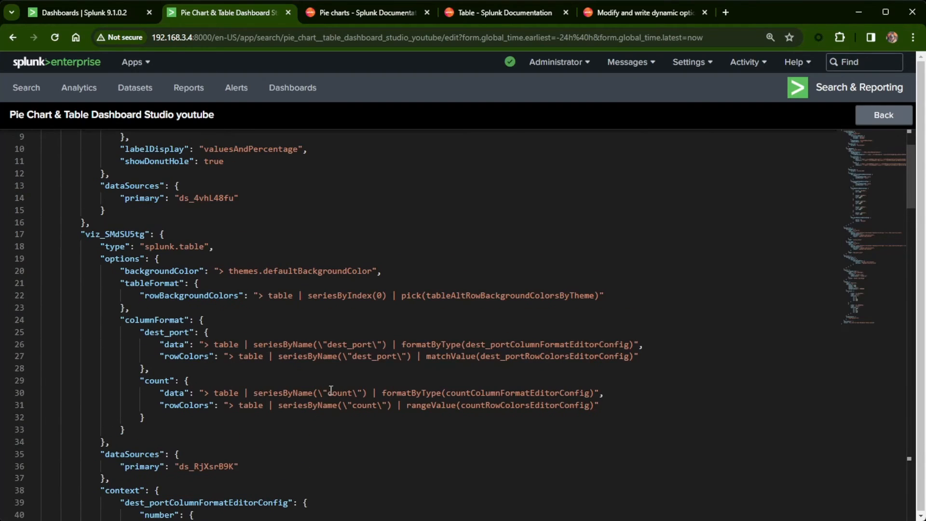
click(448, 357)
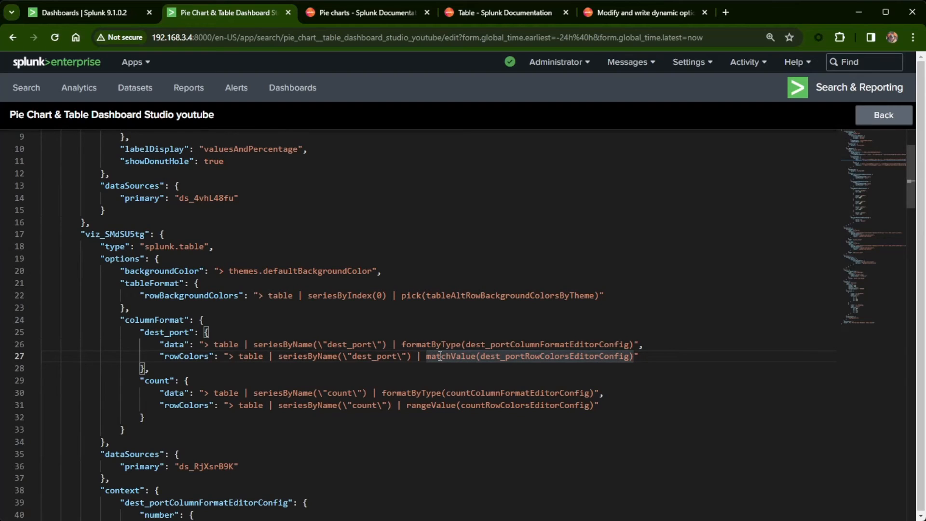
key(ctrl+f)
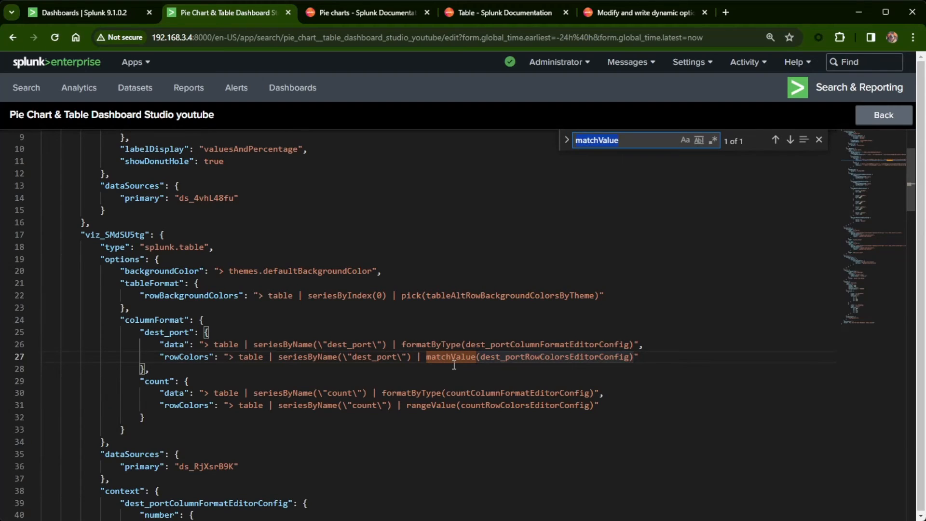
Step: Search the source code for 53 and compare the dest_port match configuration with the rowColors definitions and the count color ranges
text(53)
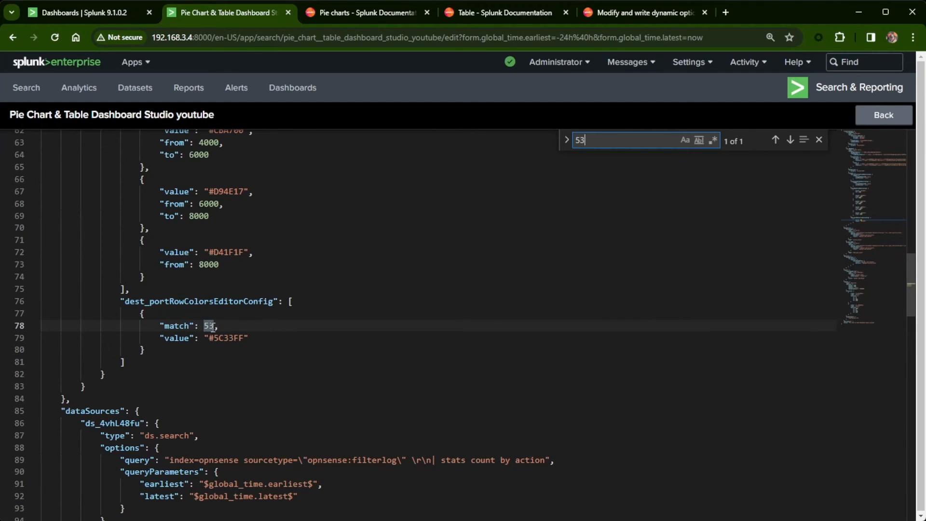
scroll(212, 326, up, 5)
scroll(246, 361, up, 6)
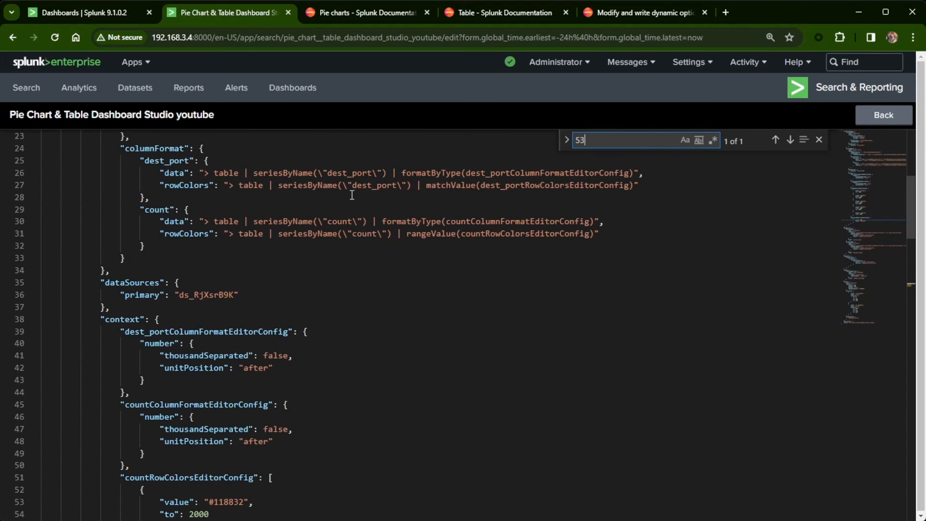
scroll(224, 392, down, 2)
scroll(232, 400, down, 4)
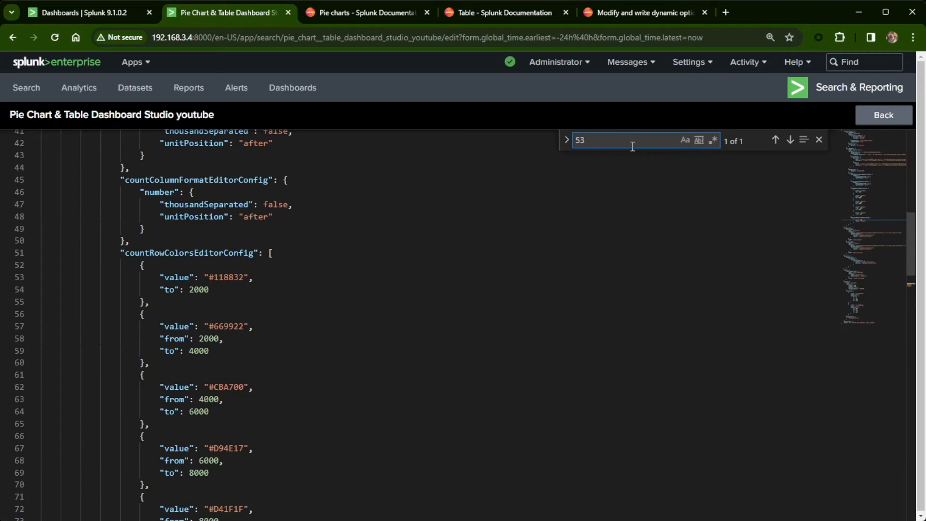
scroll(462, 346, up, 3)
scroll(470, 370, up, 3)
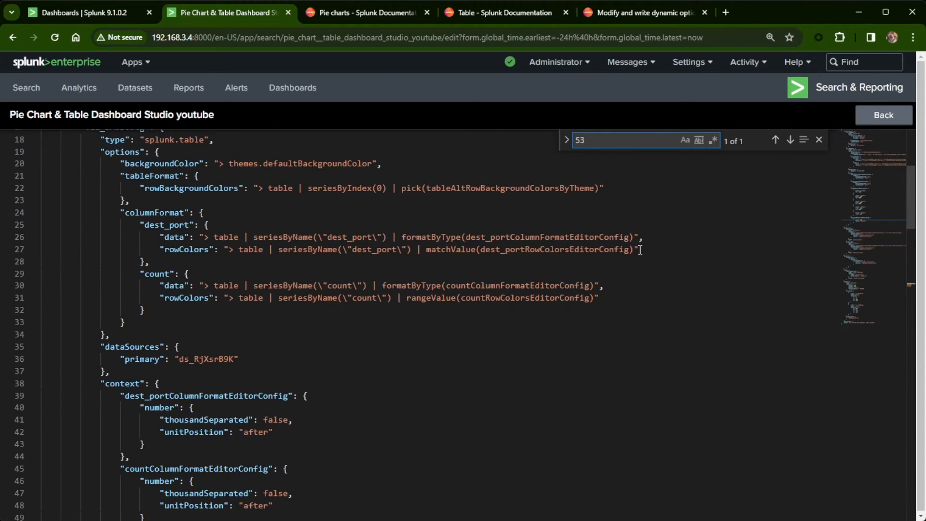
click(606, 298)
drag(616, 300, 156, 299)
key(ctrl+c)
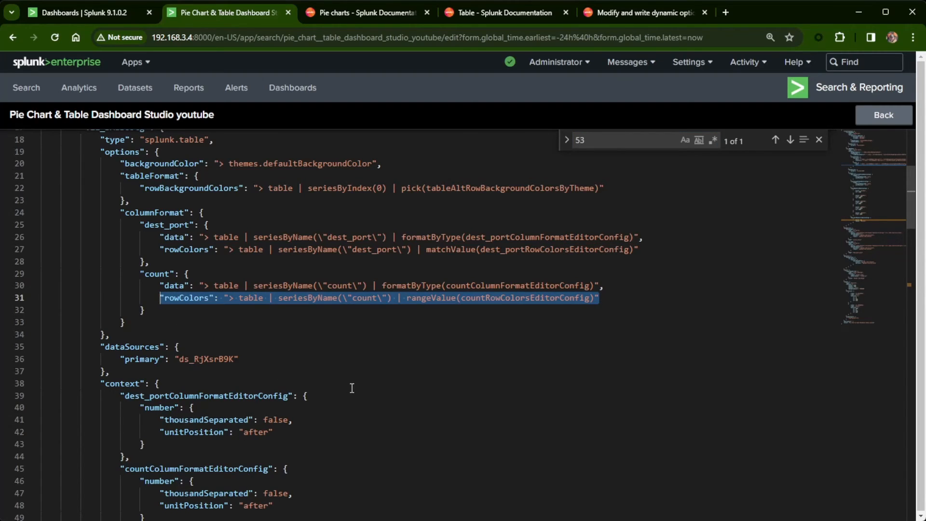
key(BackSpace)
key(BackSpace)
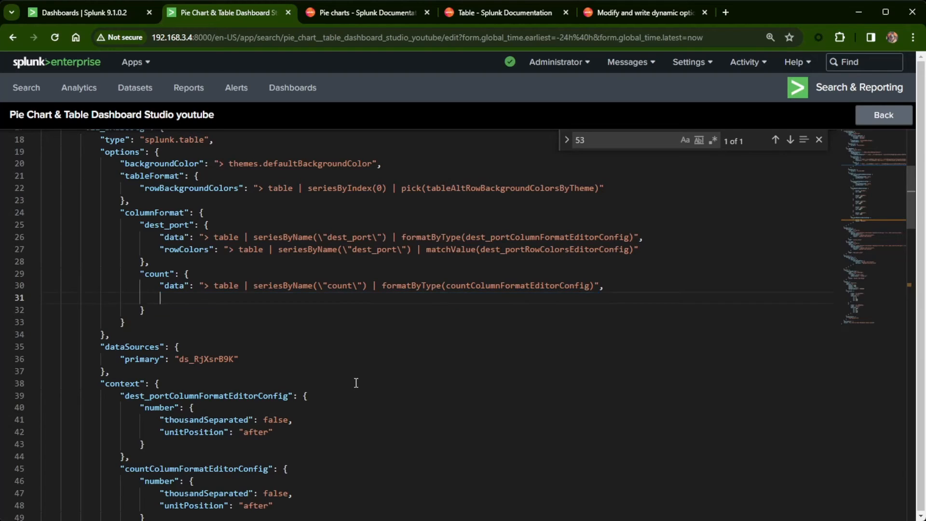
key(BackSpace)
key(BackSpace)
key(BackSpace)
key(BackSpace)
key(BackSpace)
key(BackSpace)
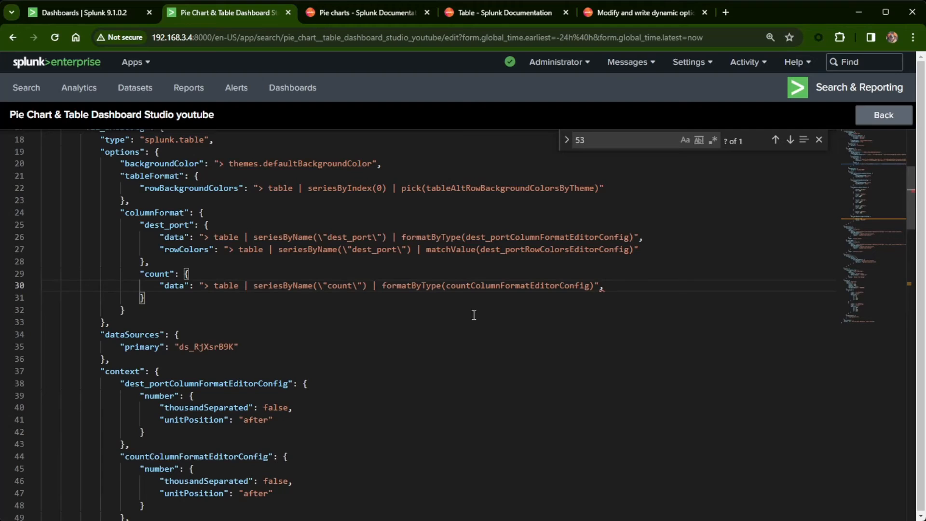
drag(639, 250, 162, 249)
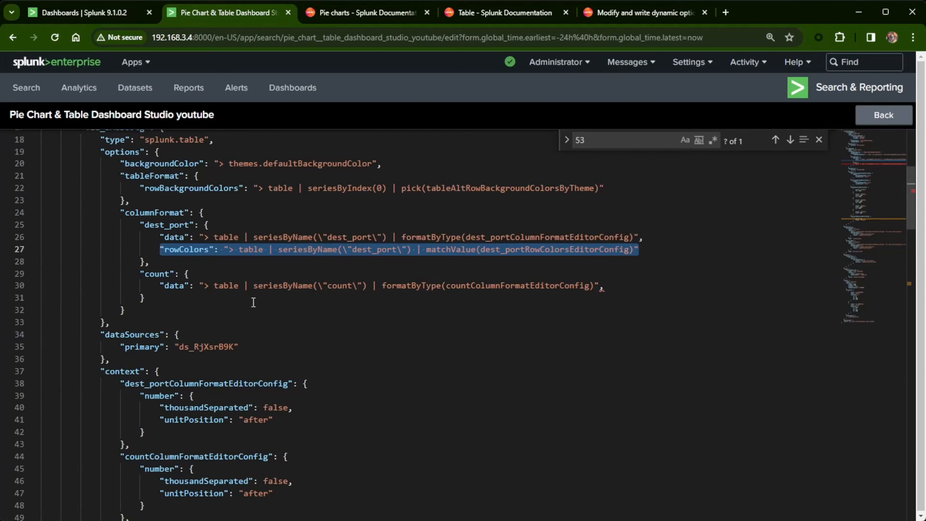
key(ctrl+v)
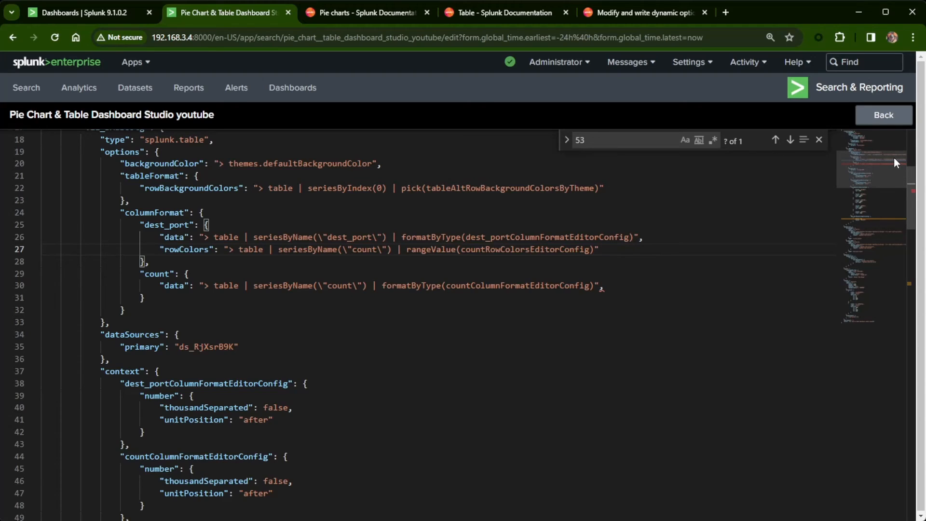
key(ctrl+z)
key(ctrl+z)
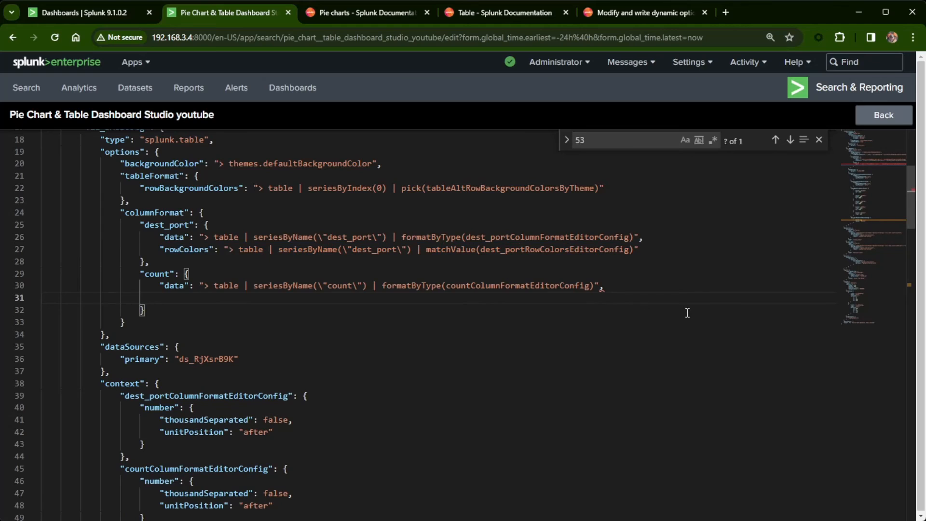
key(ctrl+y)
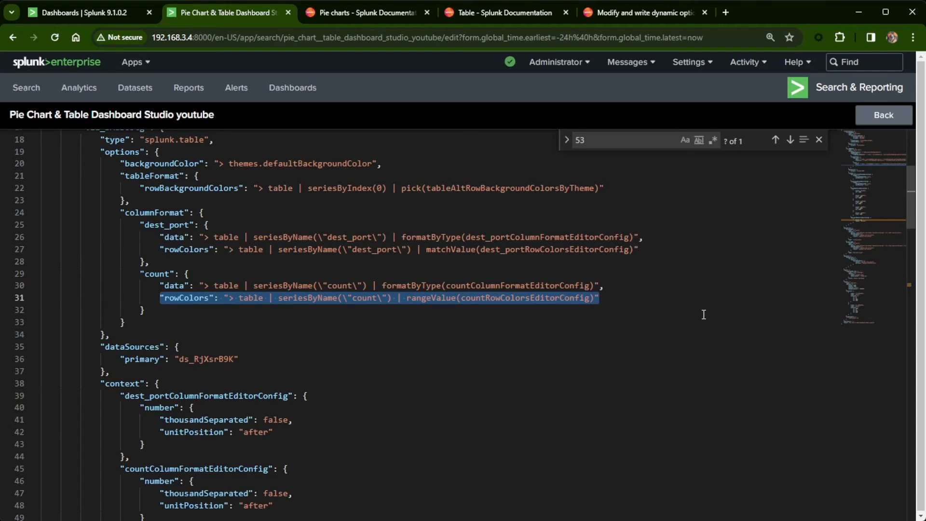
Step: Replace the dest_port column's rowColors definition with a copy of the count column's rangeValue rowColors definition
click(584, 324)
drag(599, 297, 163, 302)
key(ctrl+c)
drag(639, 249, 163, 252)
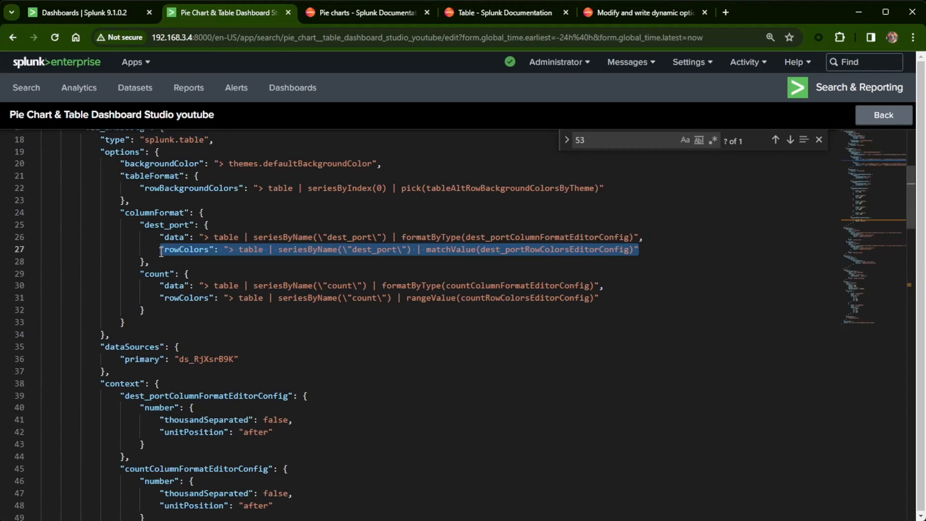
key(ctrl+v)
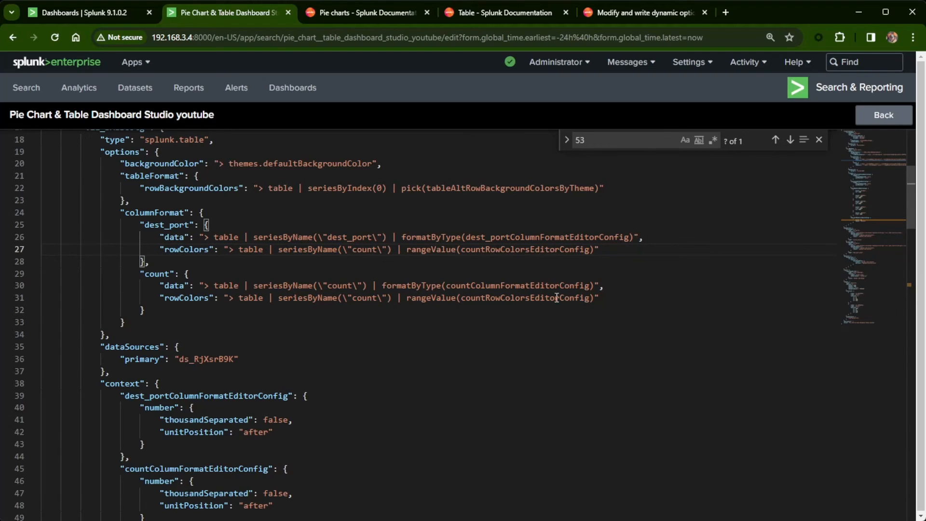
Step: Delete the rowColors definition and its leftover blank line from the count column's format entry
click(622, 297)
drag(599, 298, 160, 301)
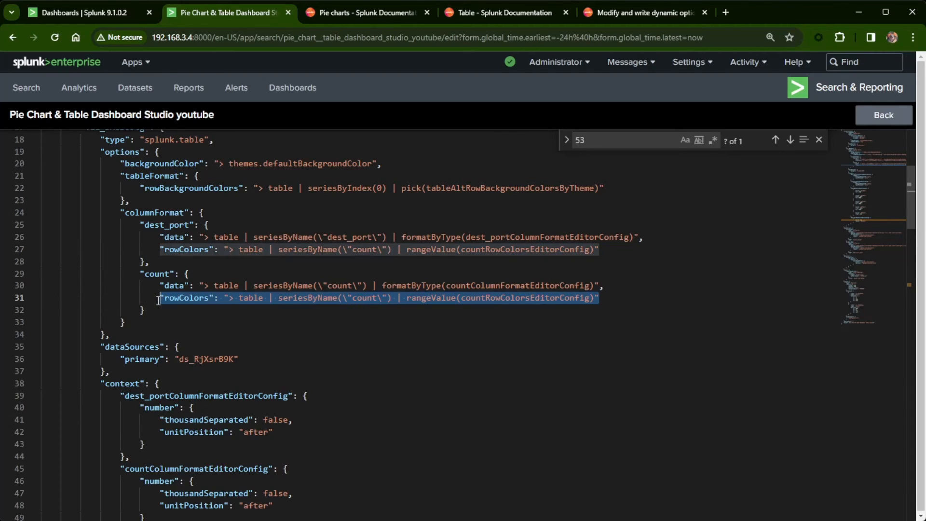
key(BackSpace)
key(BackSpace)
key(BackSpace)
key(BackSpace)
key(BackSpace)
key(BackSpace)
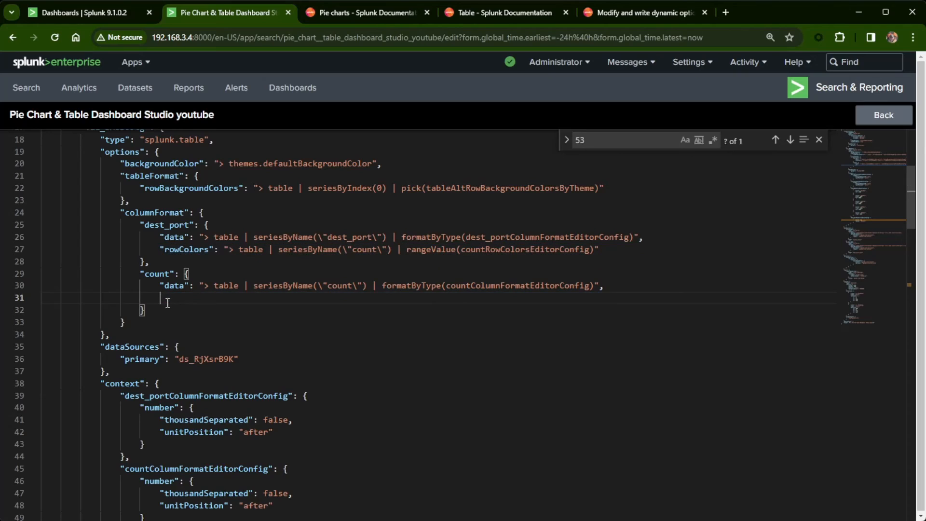
key(BackSpace)
key(BackSpace)
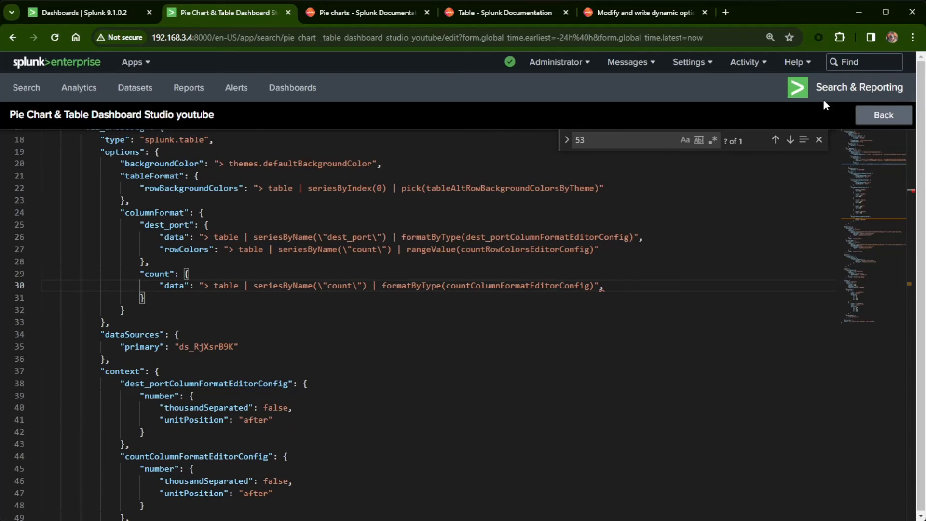
Step: Magnify the source code and examine the error marker in the code overview and the count column's data entry it refers to
key(ctrl+plus)
key(ctrl+plus)
key(ctrl+plus)
key(ctrl+plus)
key(ctrl+plus)
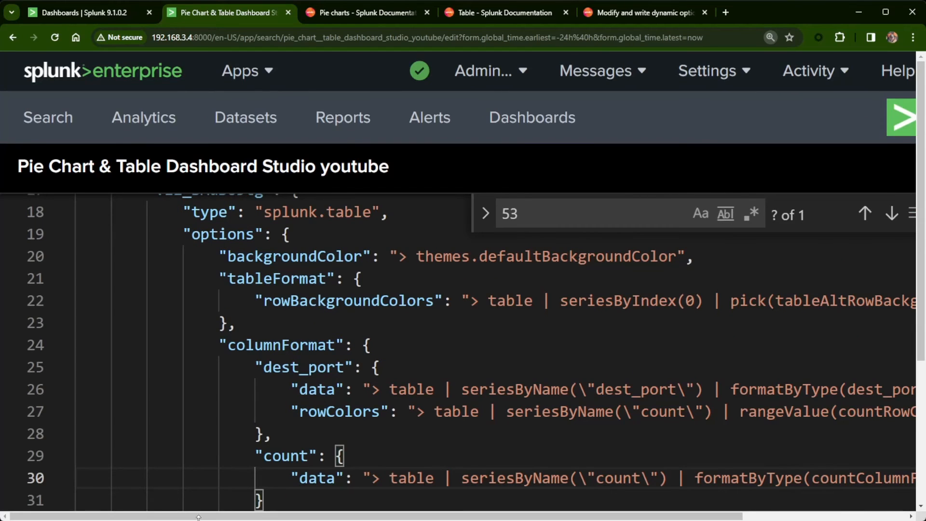
drag(199, 516, 674, 490)
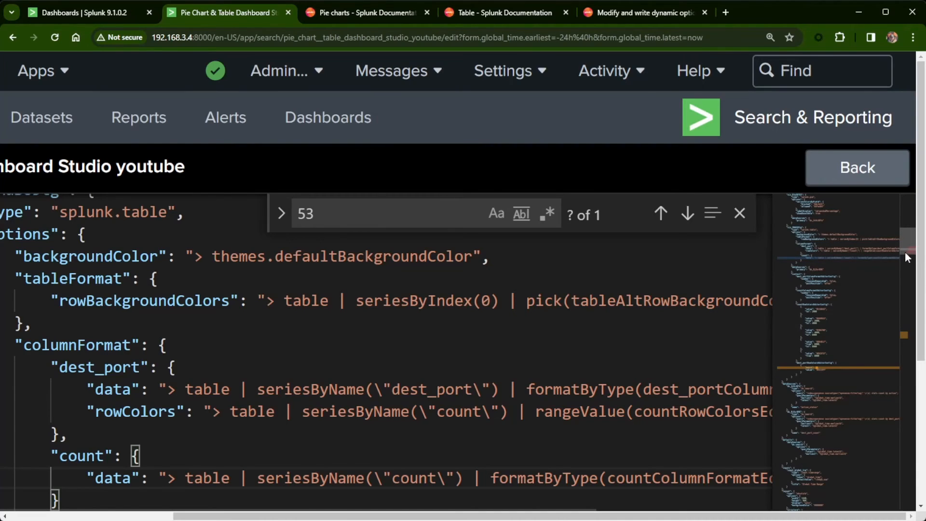
scroll(906, 255, up, 2)
scroll(905, 255, up, 2)
scroll(905, 254, down, 5)
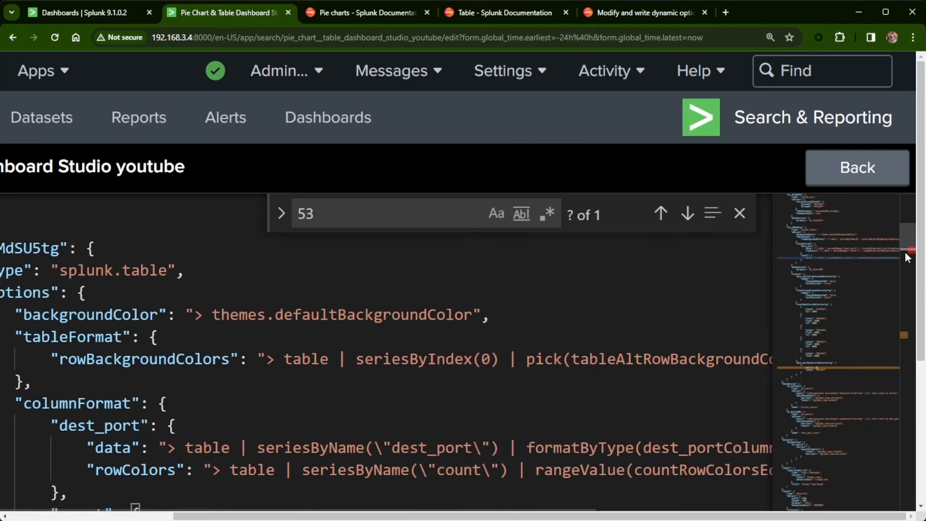
scroll(884, 260, down, 1)
scroll(751, 172, up, 3)
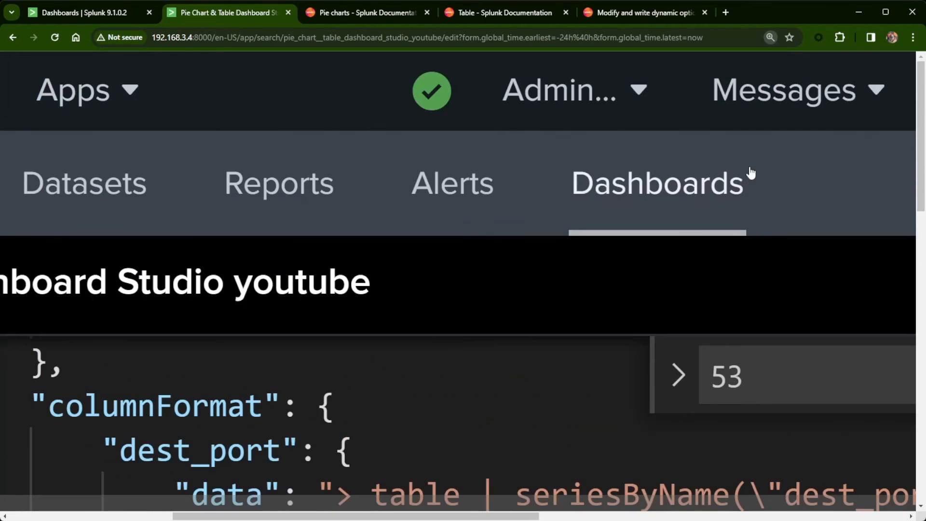
drag(393, 515, 760, 515)
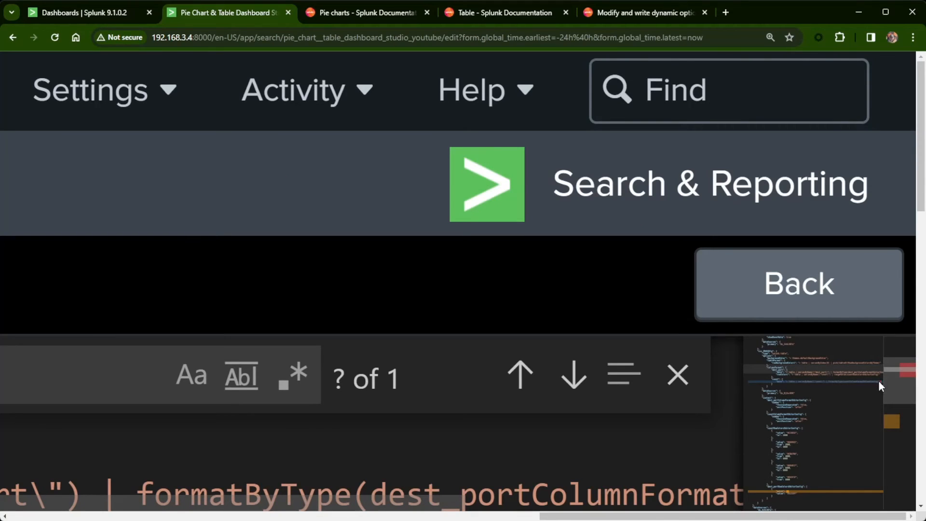
scroll(323, 205, down, 3)
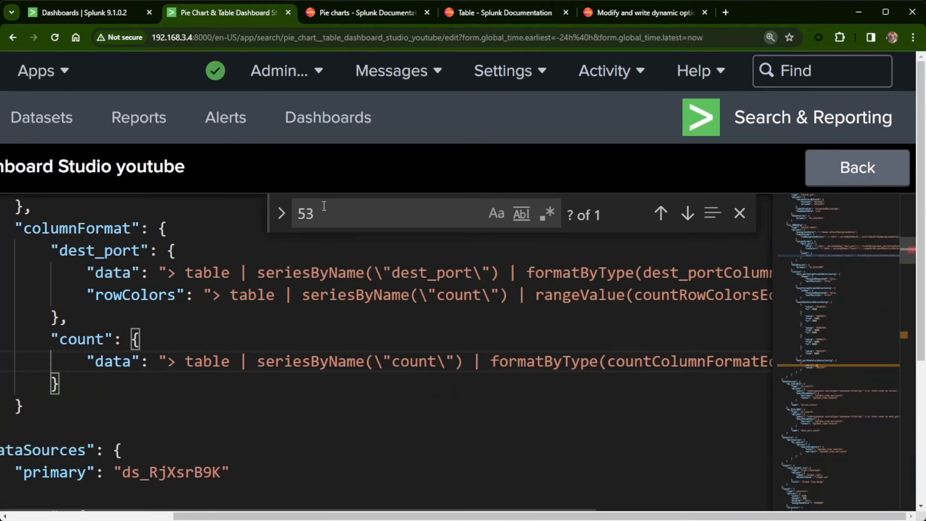
scroll(323, 205, down, 2)
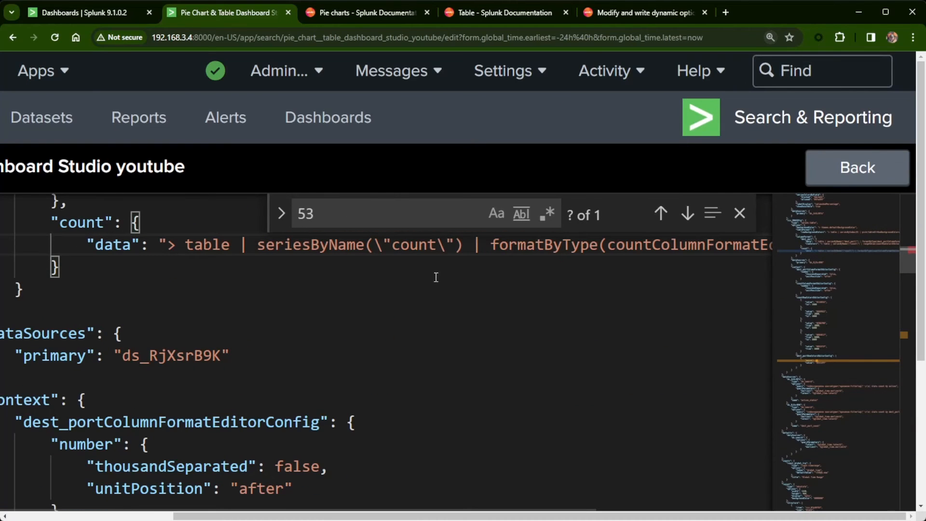
key(ctrl+minus)
key(ctrl+minus)
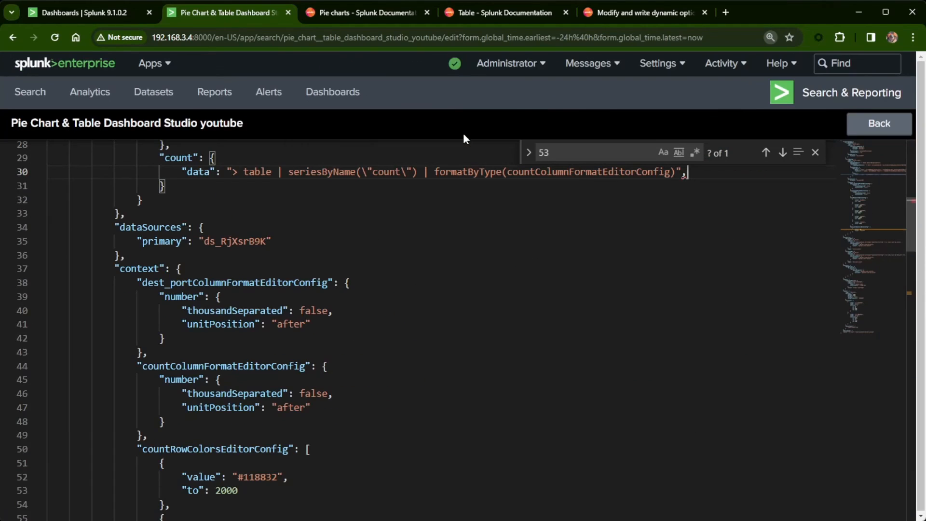
key(ctrl+plus)
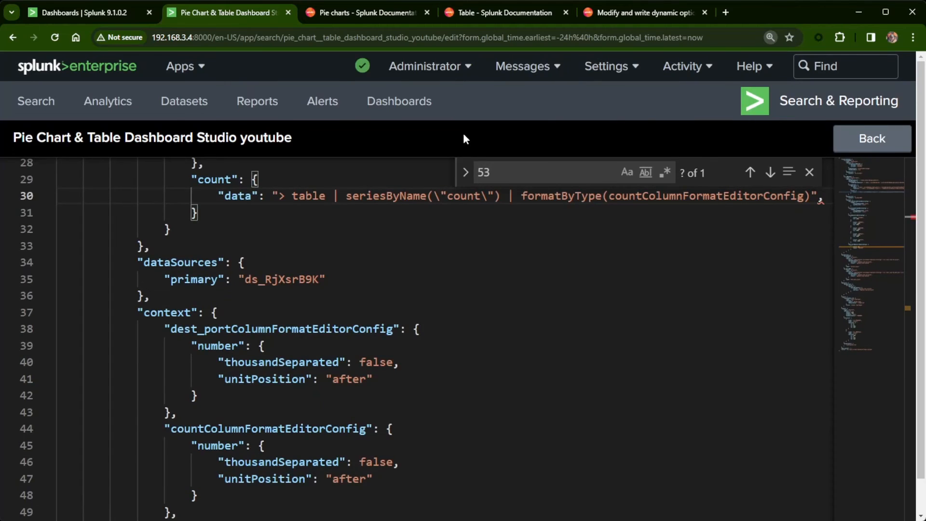
key(ctrl+minus)
key(ctrl+plus)
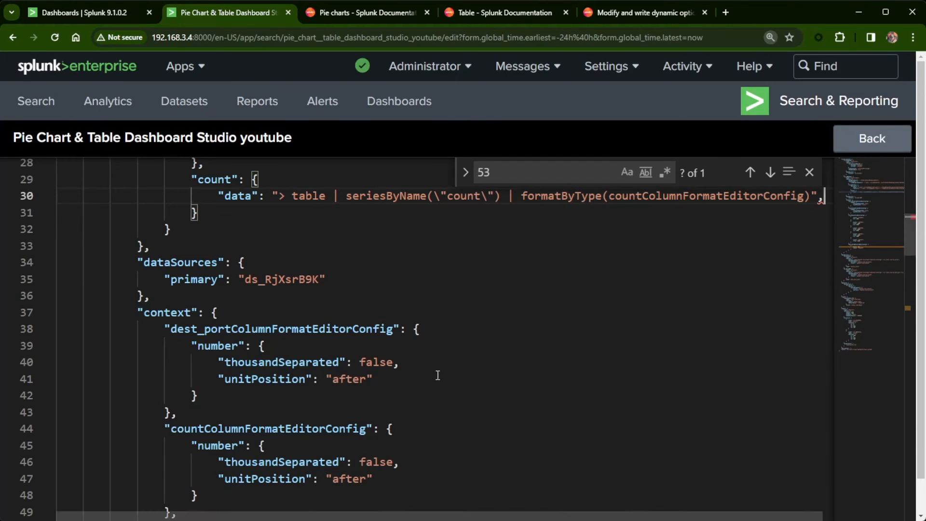
key(ctrl+plus)
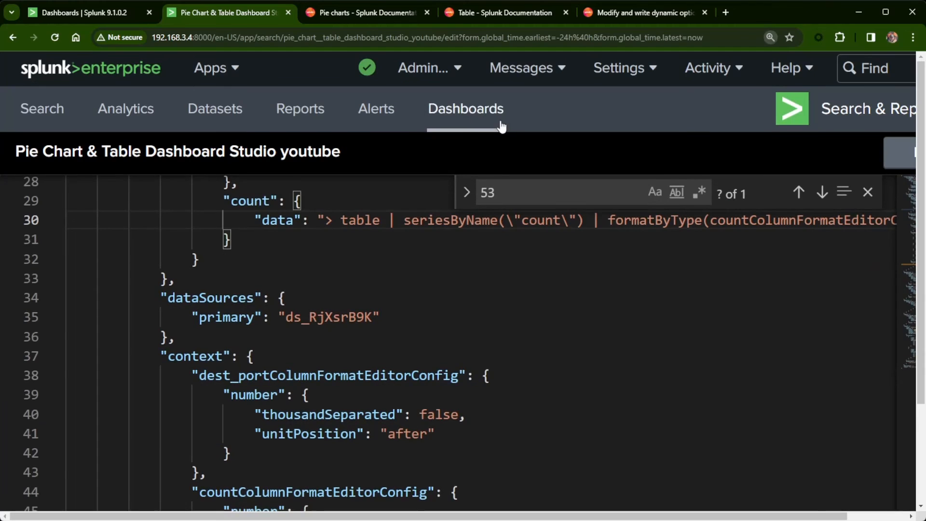
key(ctrl+minus)
key(ctrl+minus)
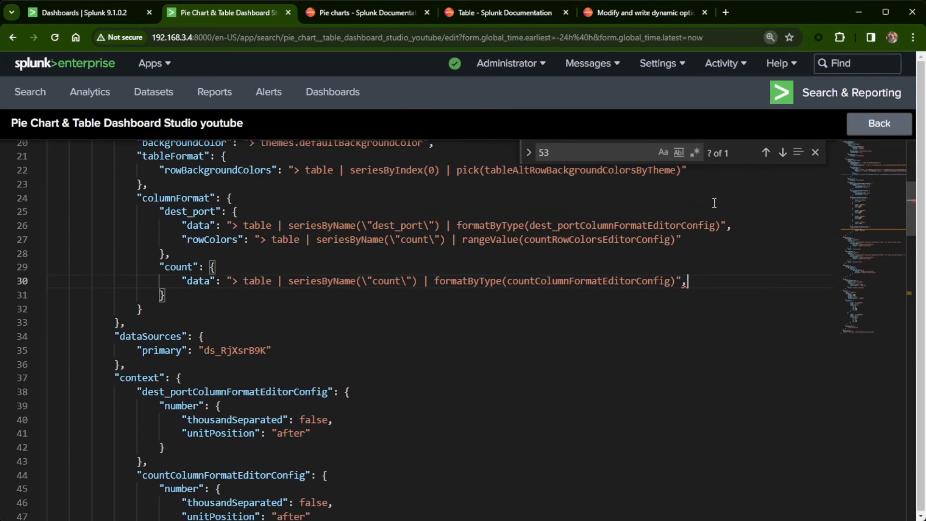
Step: Remove the trailing comma after the count column's data entry and return to the visual editor
scroll(723, 244, up, 2)
mouse_move(684, 284)
key(BackSpace)
scroll(199, 343, up, 5)
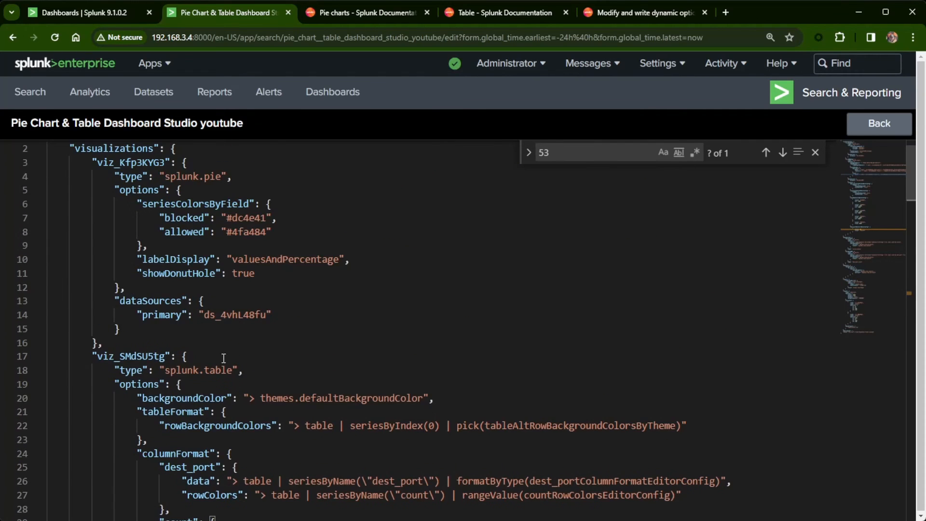
click(879, 124)
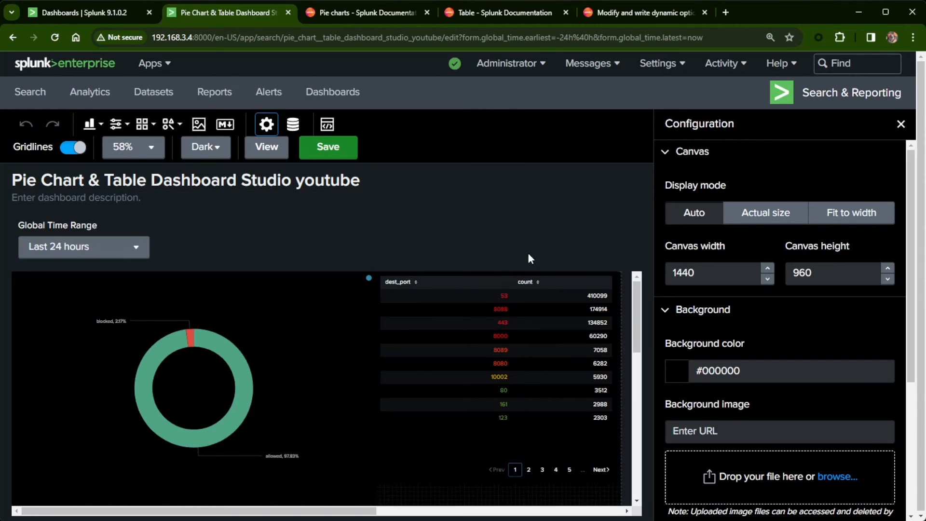
Step: Set the canvas zoom to 100% and select the destination port table with both of its columns in view
key(ctrl+minus)
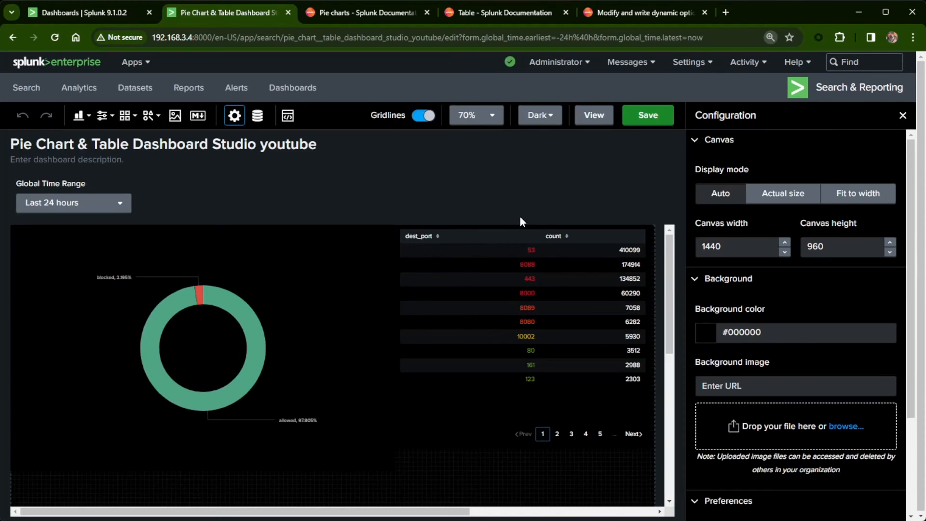
click(482, 116)
click(456, 225)
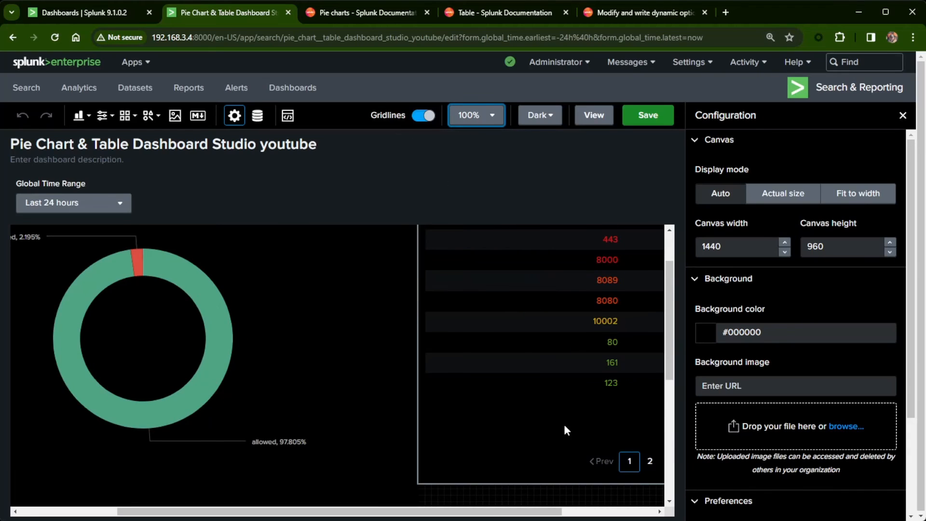
scroll(664, 346, right, 3)
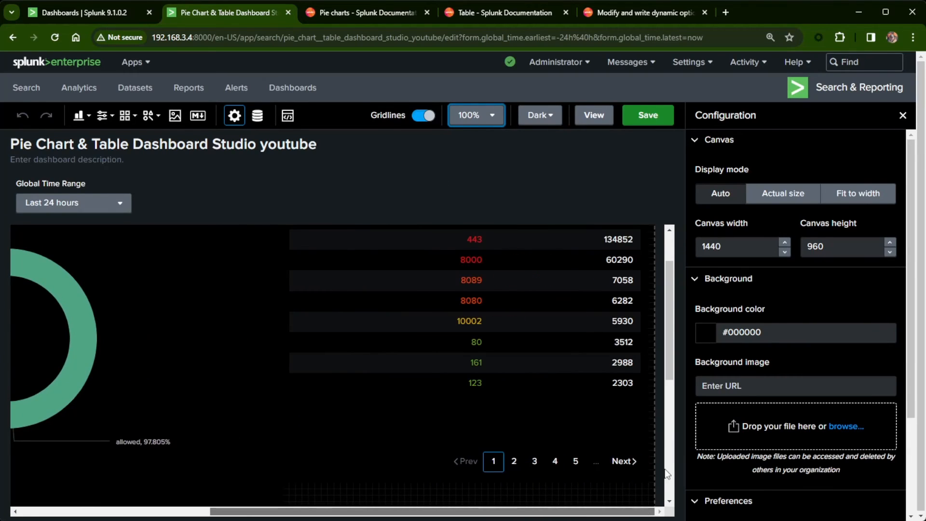
scroll(665, 347, up, 2)
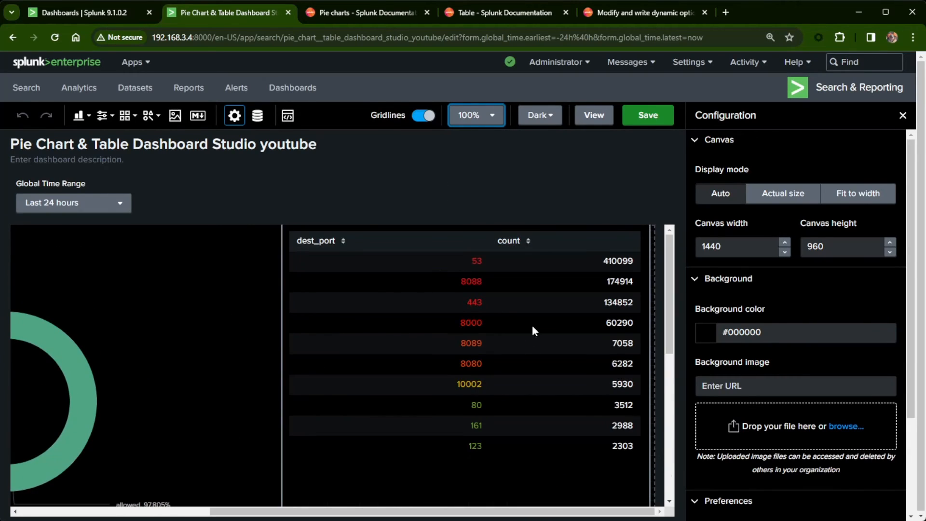
click(388, 272)
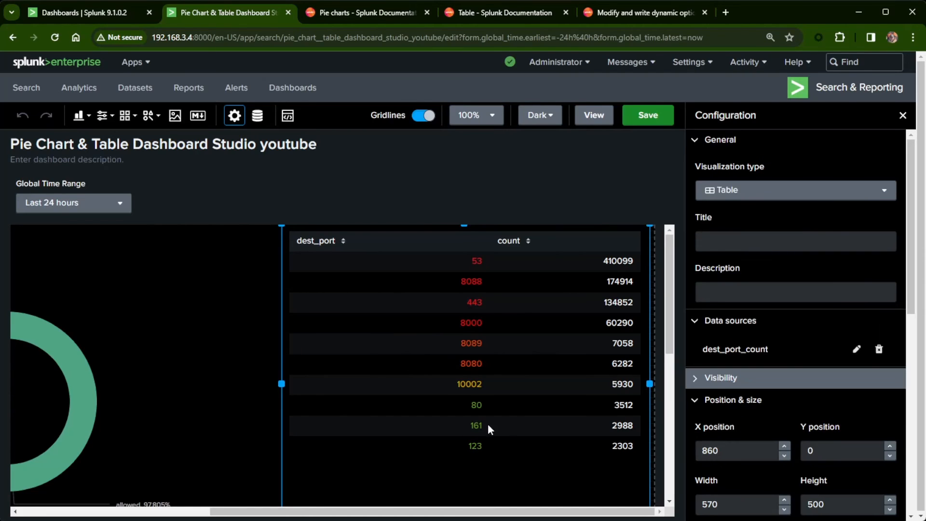
Step: Set the highest dynamic coloring range of the dest_port column to 10000 and greater
scroll(806, 352, down, 10)
scroll(795, 347, up, 4)
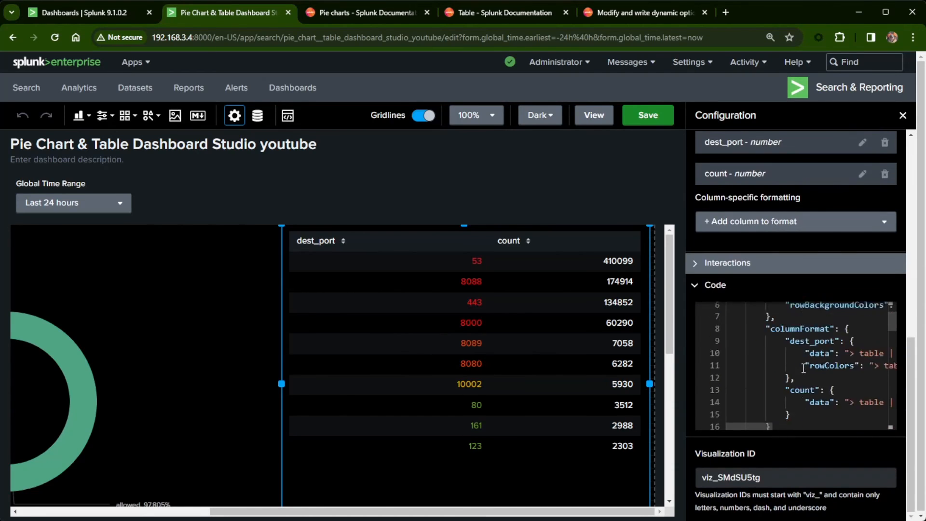
scroll(705, 346, up, 5)
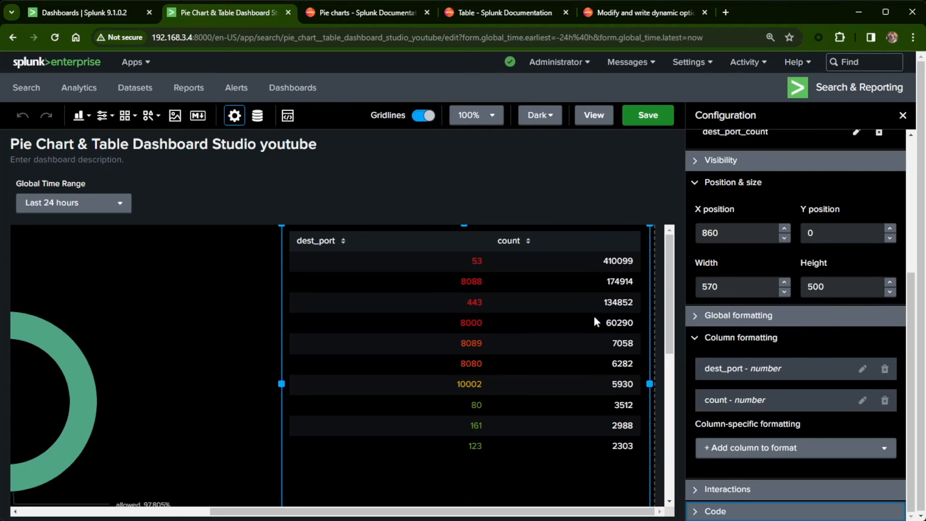
click(862, 370)
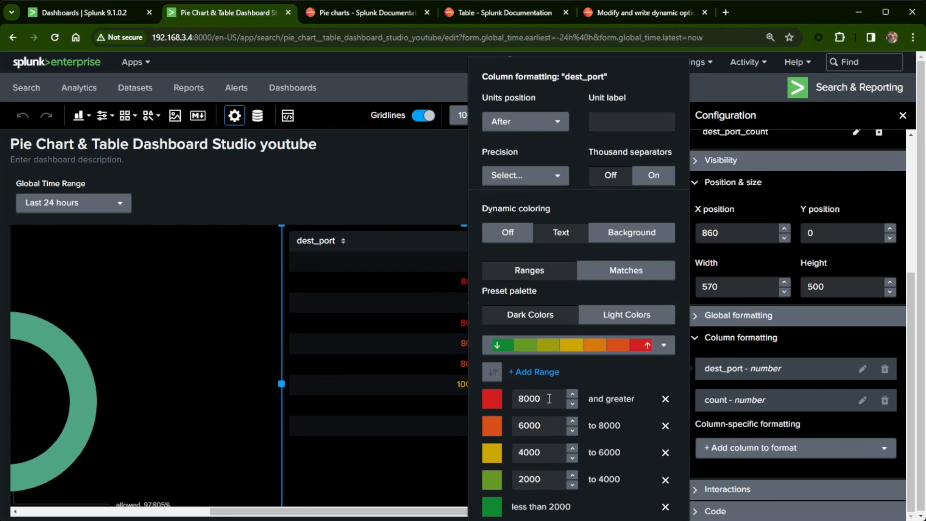
click(523, 397)
text(10)
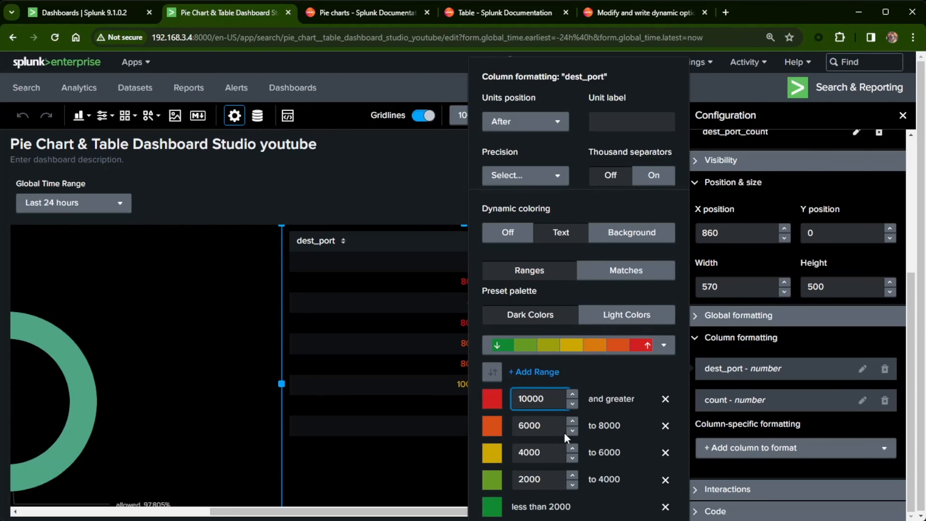
click(601, 371)
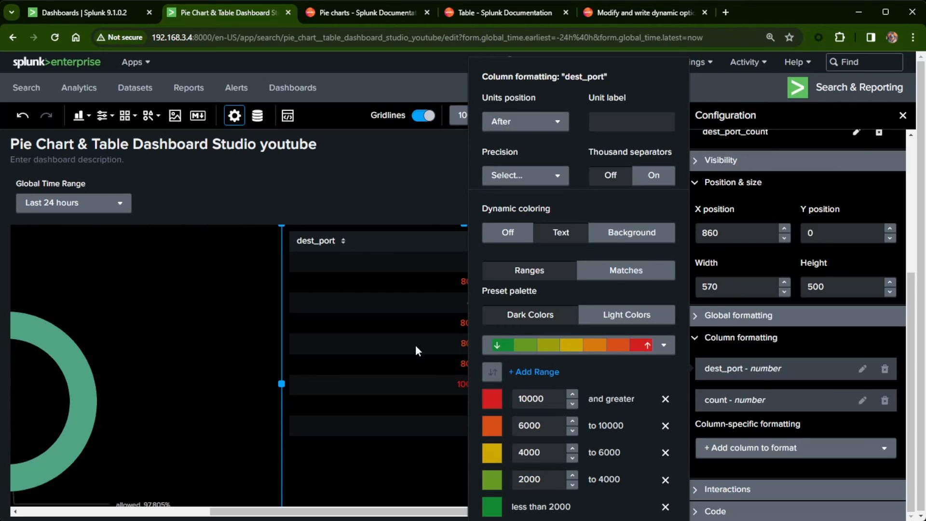
click(251, 333)
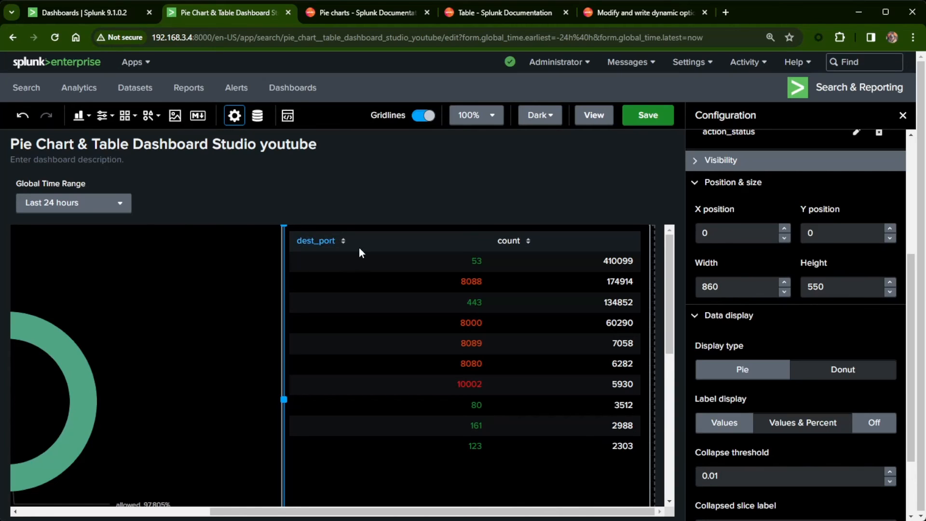
Step: In the dashboard source code, make dest_port's rowColors entry use seriesByName(\"count\") and return to the visual editor
click(288, 115)
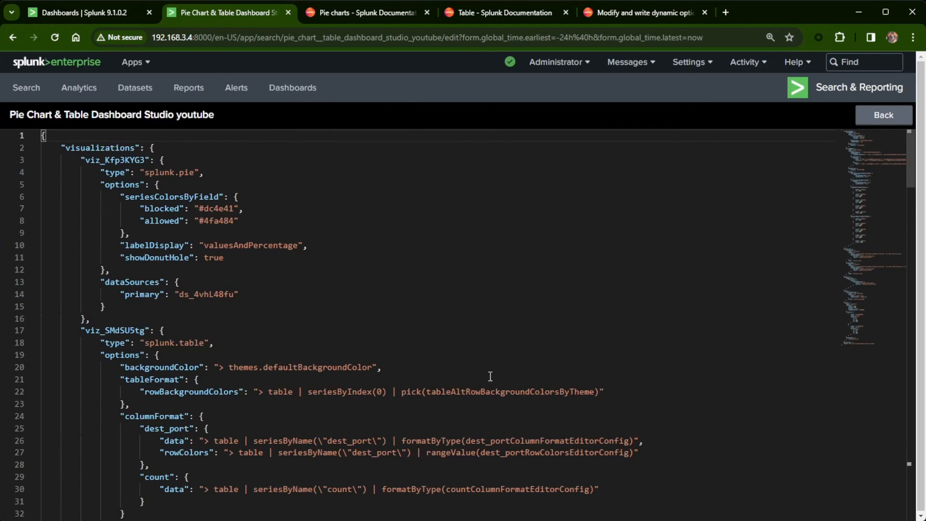
scroll(480, 344, down, 2)
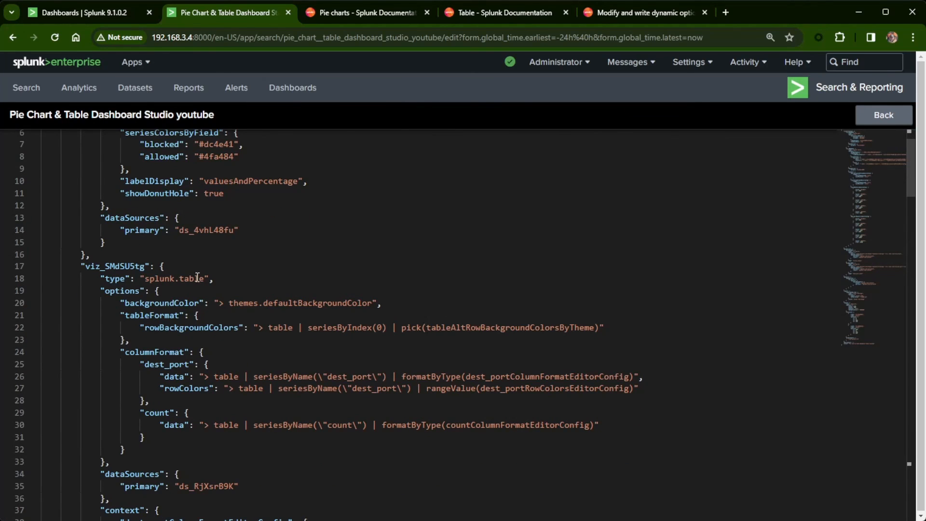
scroll(210, 291, down, 2)
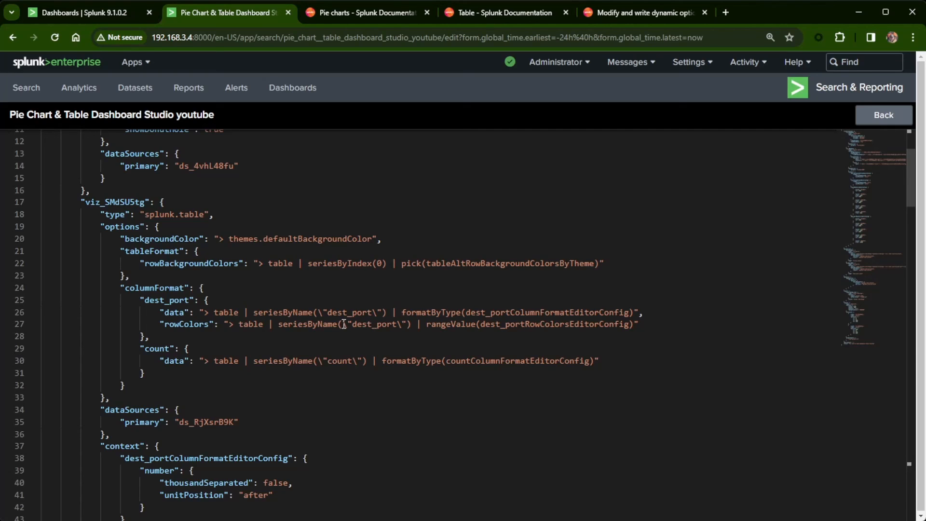
drag(396, 324, 354, 323)
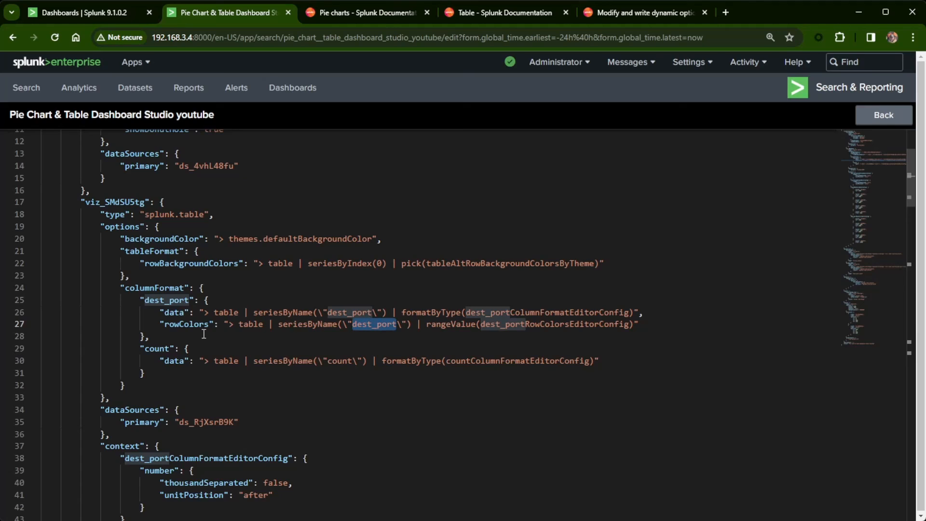
click(362, 324)
double_click(388, 323)
text(count)
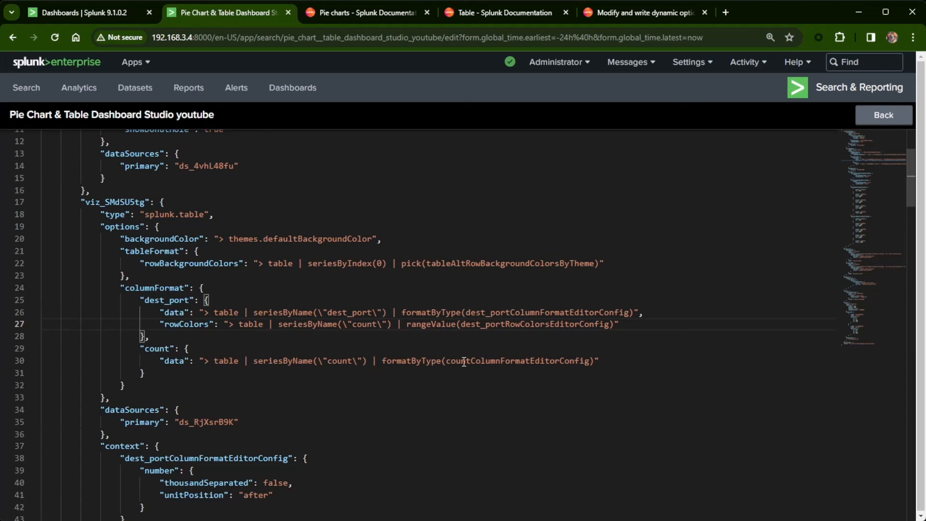
click(882, 116)
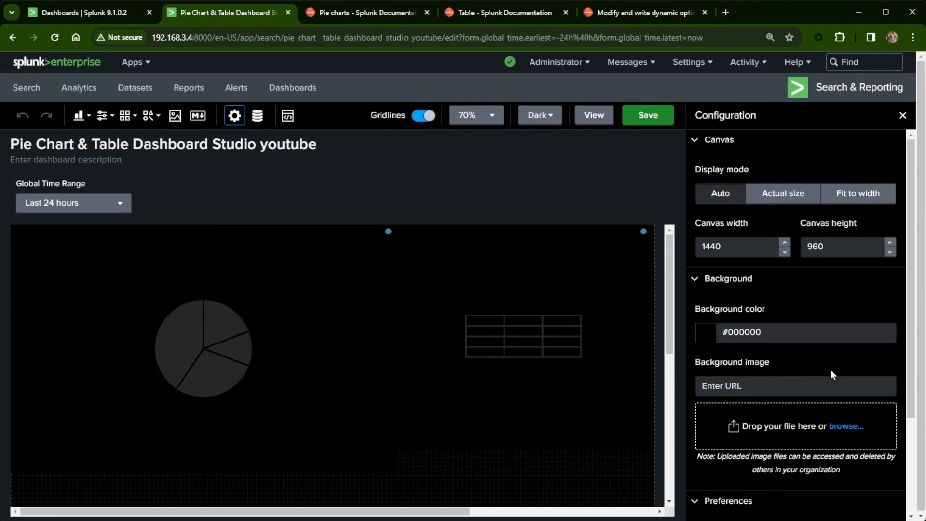
Step: Select the destination port table and examine the dest_port rowColors entry in its code
scroll(772, 347, down, 1)
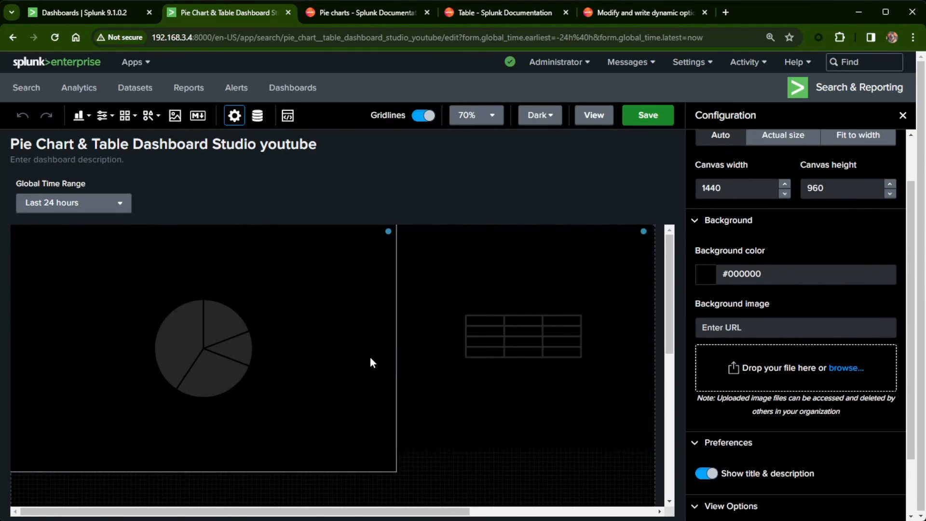
click(495, 318)
scroll(828, 392, down, 2)
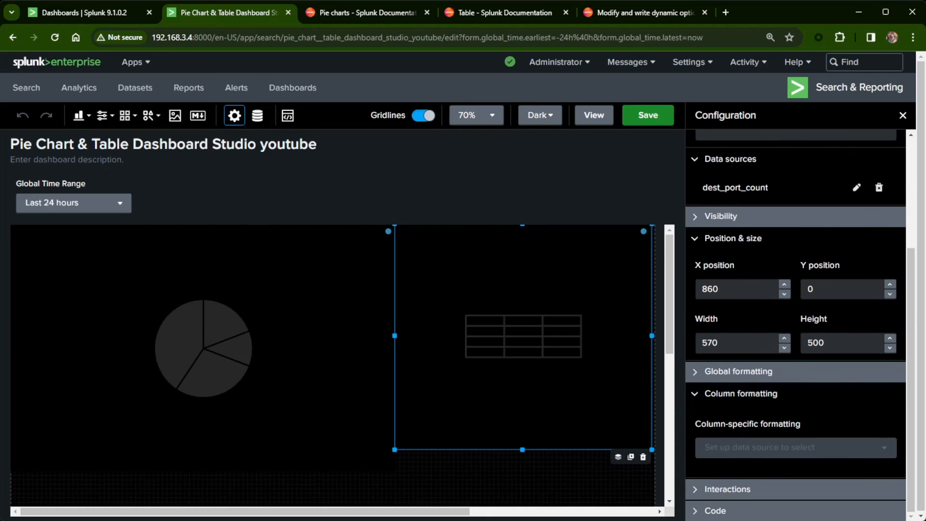
click(732, 511)
scroll(803, 374, down, 4)
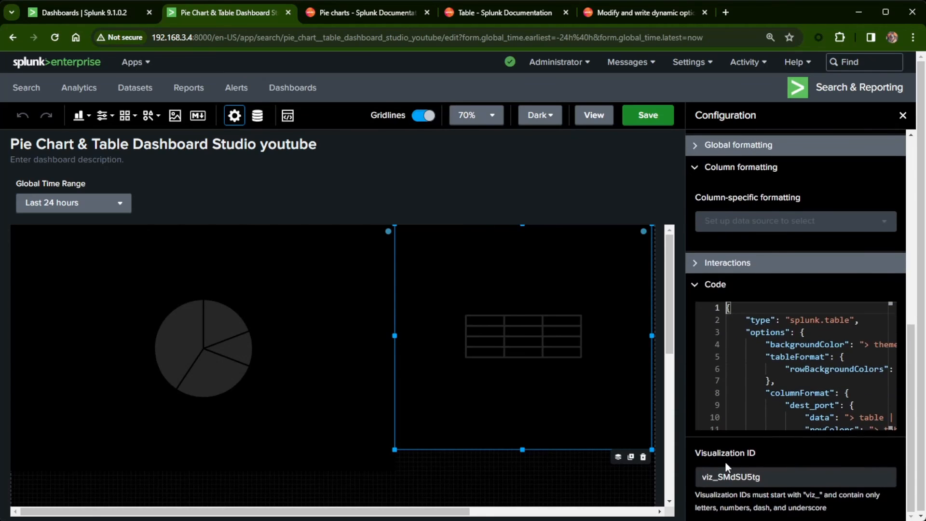
drag(748, 481, 797, 481)
scroll(797, 460, down, 2)
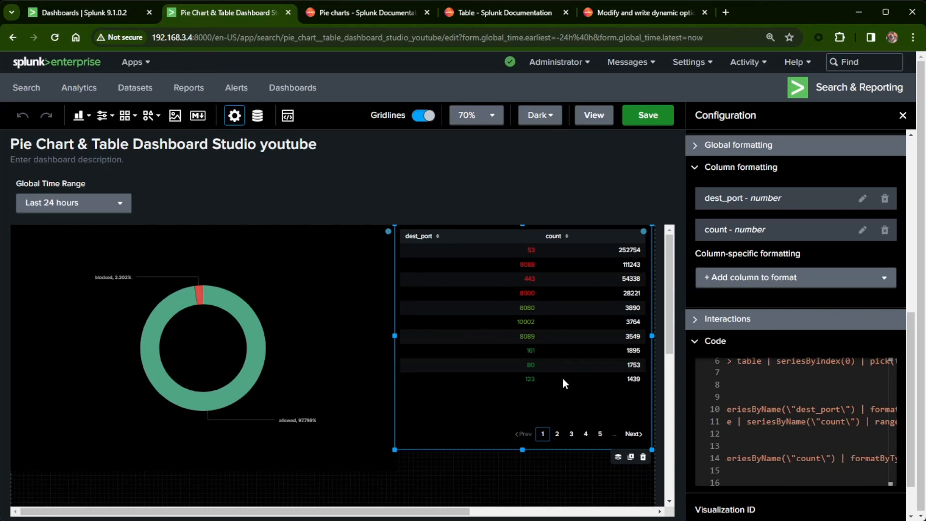
Step: Reverse the color order of the dest_port column's dynamic coloring ranges
click(862, 198)
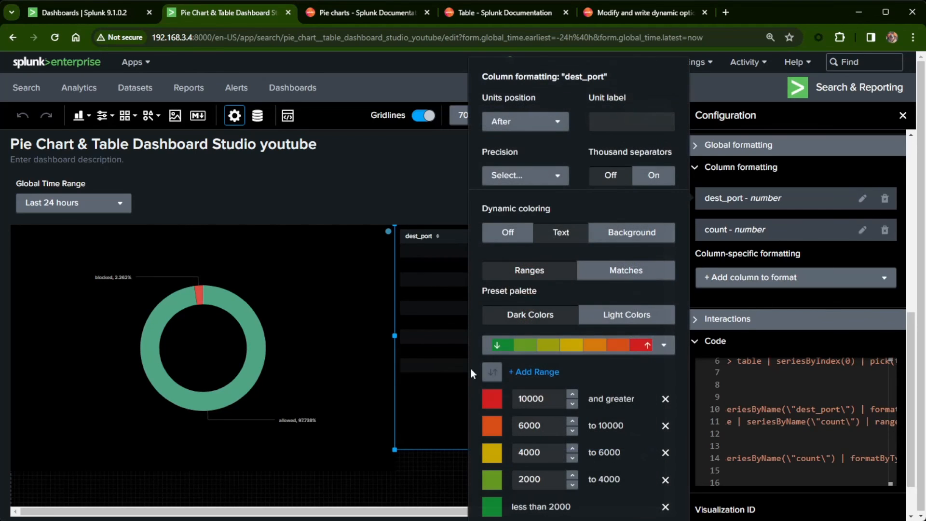
click(492, 372)
click(416, 477)
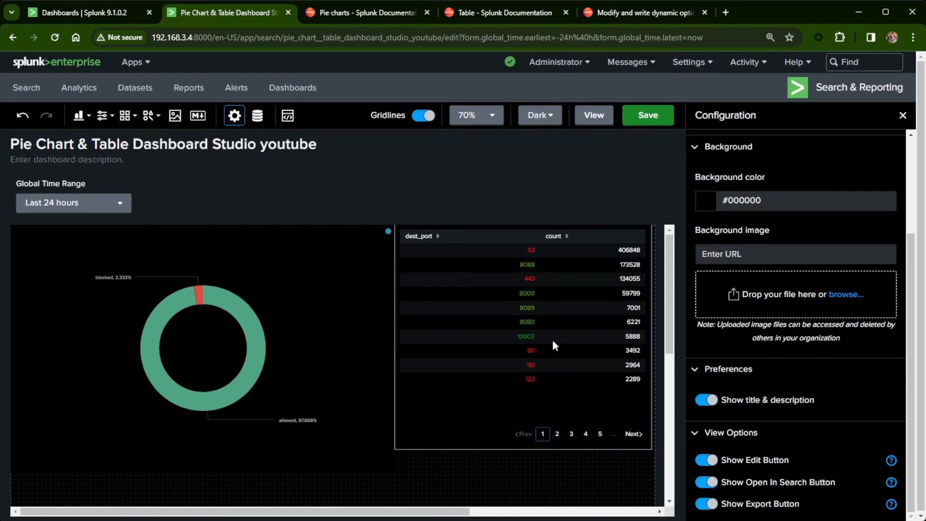
Step: In the destination port table's own code, replace dest_port with count in the rowColors seriesByName argument
click(458, 434)
scroll(858, 435, down, 5)
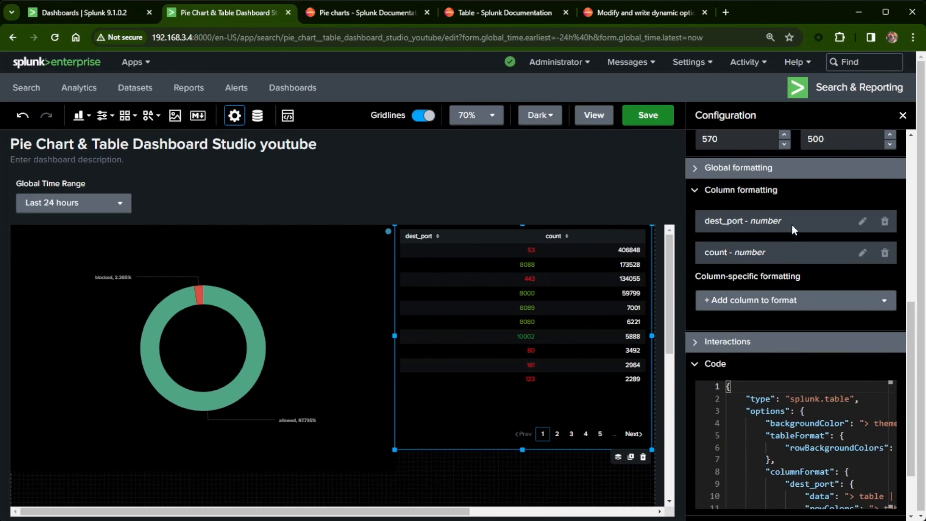
scroll(748, 501, down, 1)
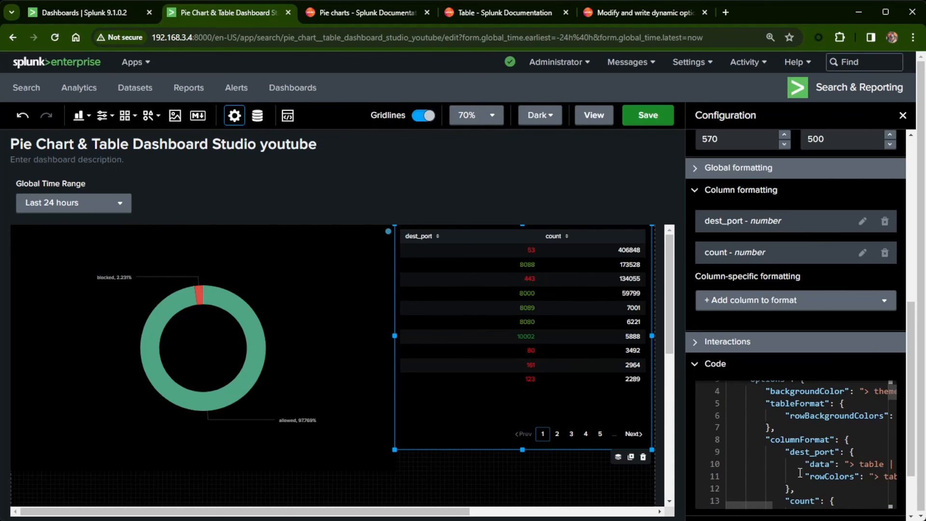
drag(748, 504, 820, 502)
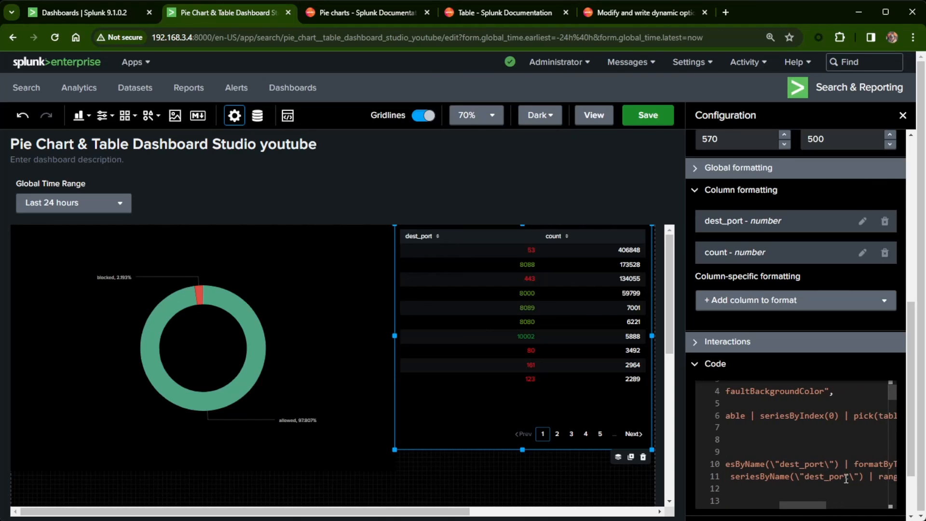
click(847, 476)
key(BackSpace)
key(BackSpace)
key(BackSpace)
key(BackSpace)
key(BackSpace)
key(BackSpace)
key(BackSpace)
key(BackSpace)
key(BackSpace)
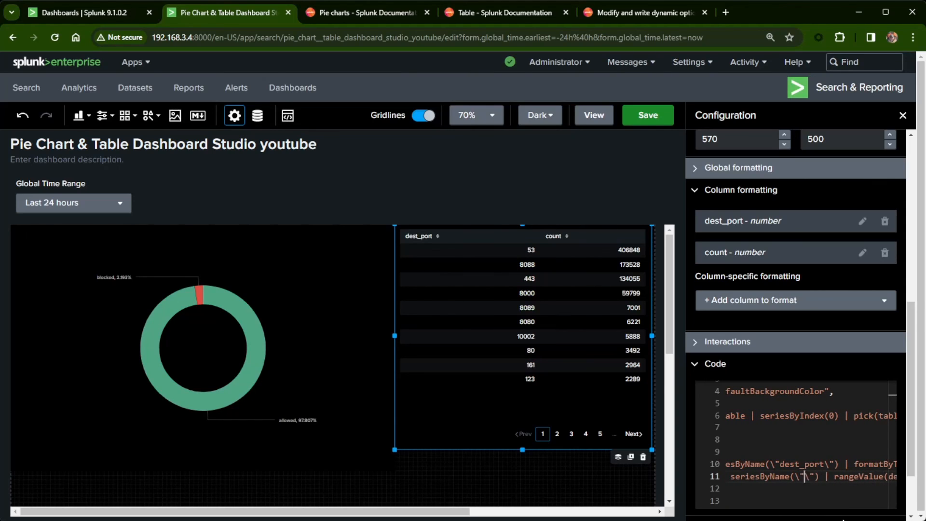
text(count)
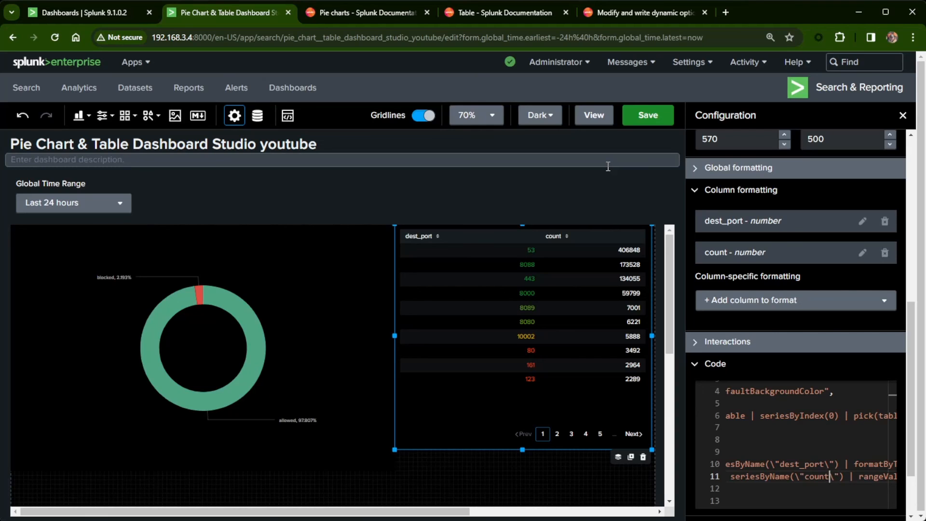
Step: Set the canvas zoom to 100% and bring both columns of the destination port table into view
click(561, 192)
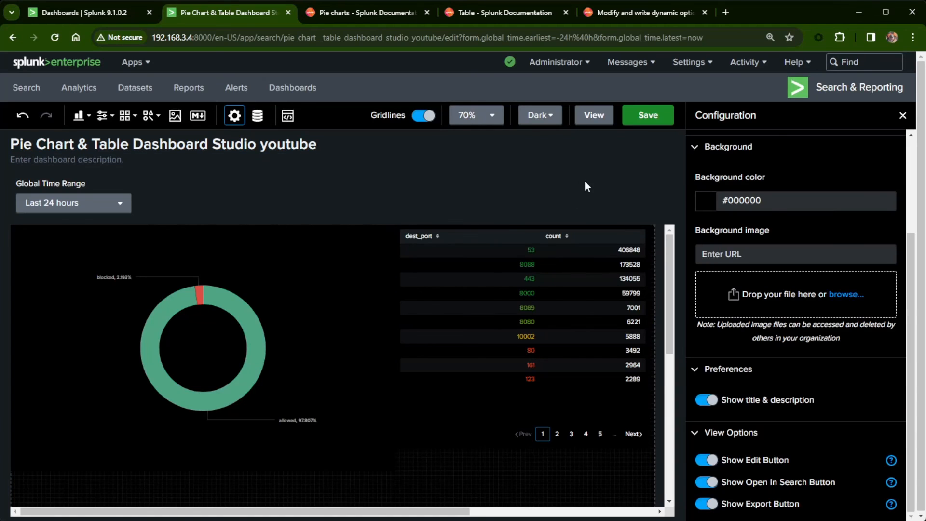
click(492, 117)
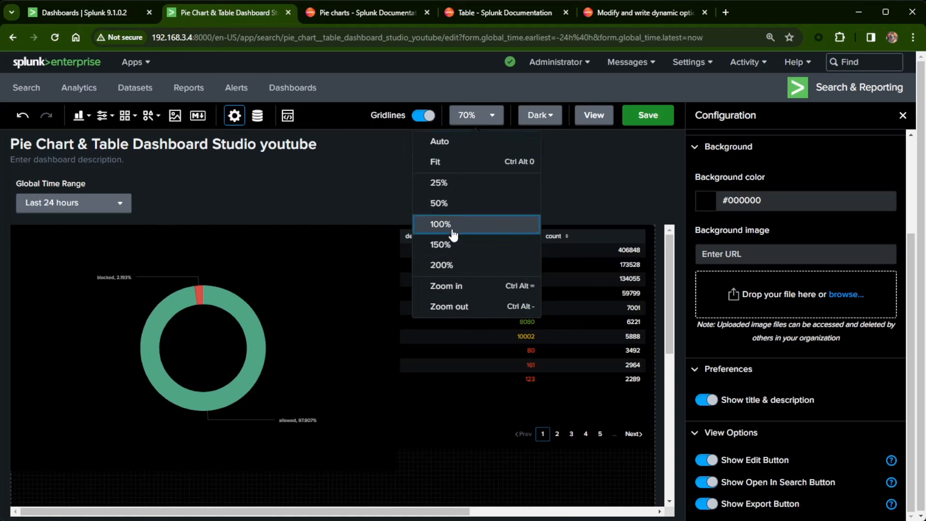
click(470, 222)
drag(511, 511, 603, 511)
scroll(592, 440, up, 1)
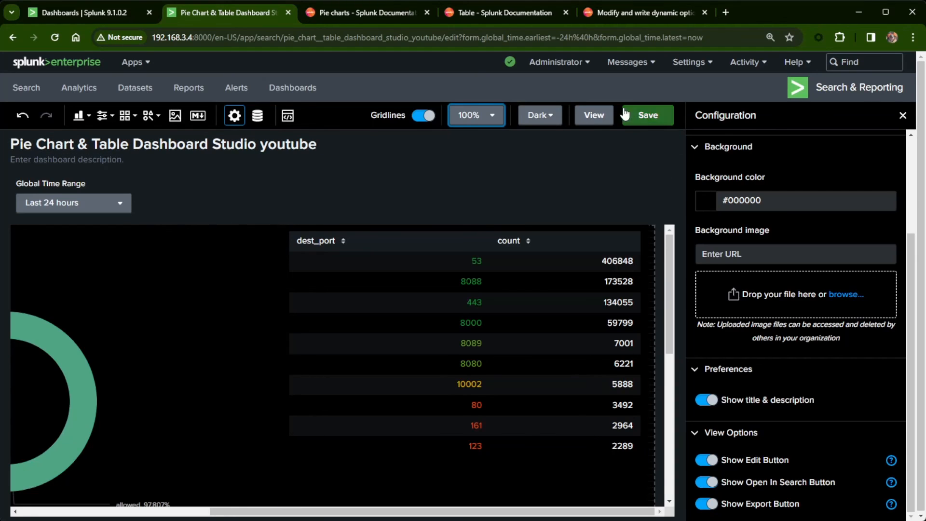
Step: Save the dashboard and display it in view mode to check the chart's slice details
click(646, 117)
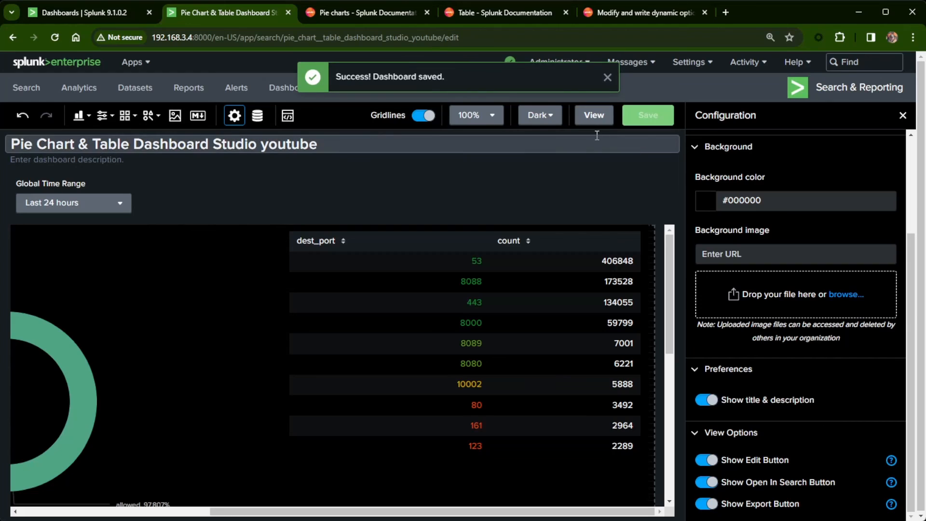
click(595, 115)
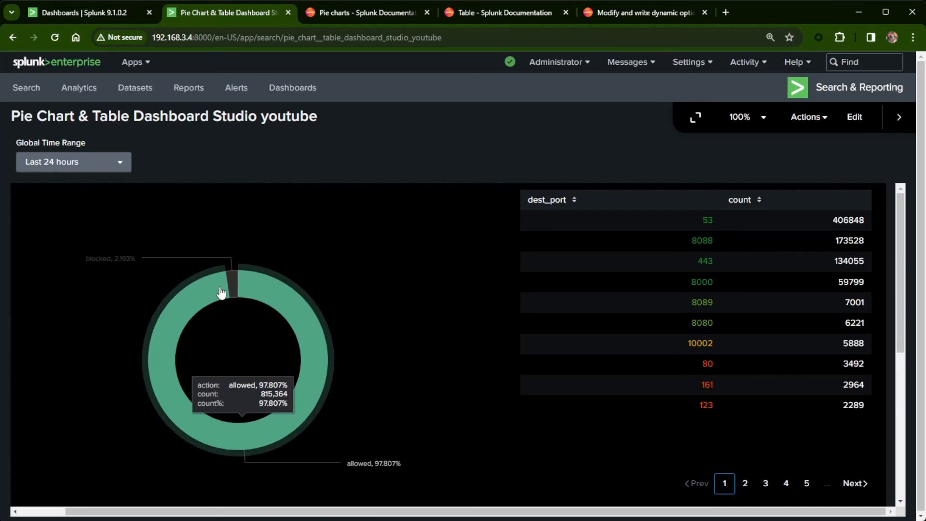
mouse_move(165, 405)
Step: Reopen the dashboard for editing and change the donut chart's display type to Pie
click(854, 117)
click(277, 375)
scroll(779, 394, down, 5)
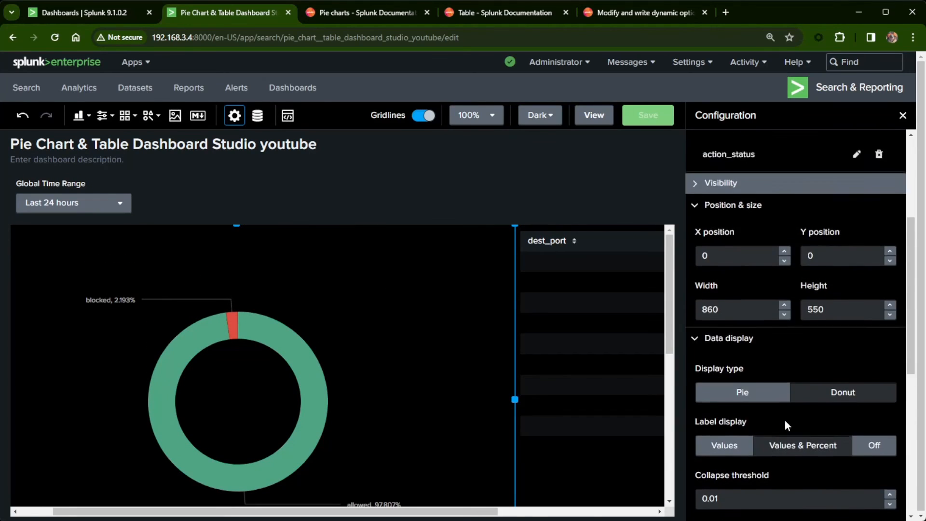
scroll(793, 426, up, 1)
click(743, 353)
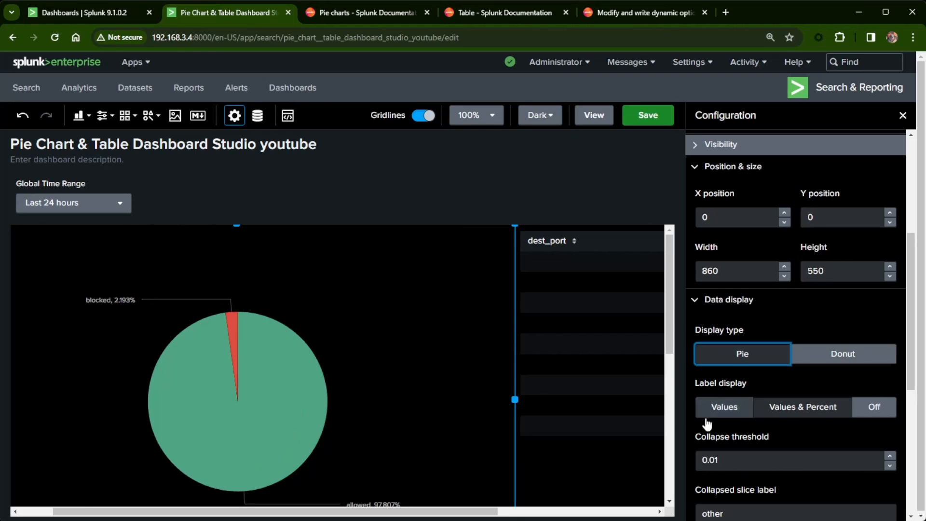
Step: Save the dashboard with the pie chart and open it in view mode
scroll(793, 454, down, 3)
scroll(867, 463, down, 2)
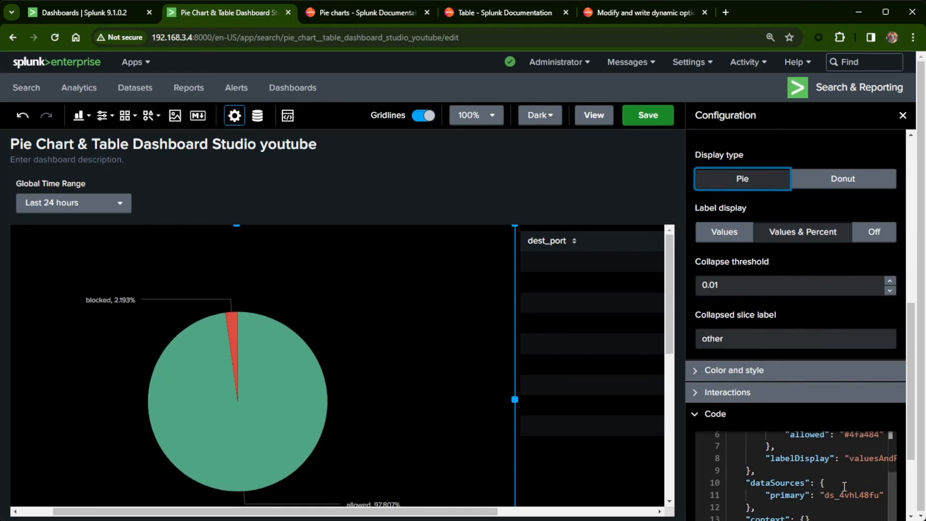
scroll(881, 462, up, 1)
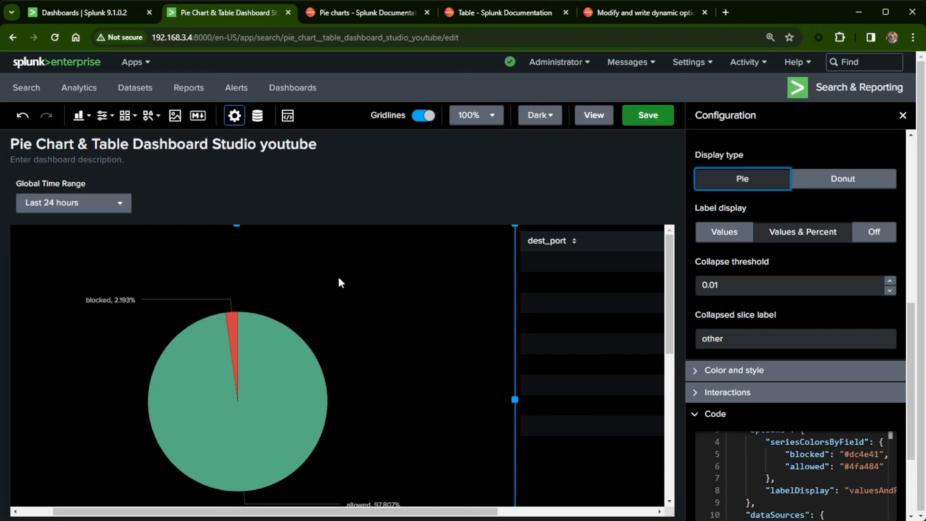
click(648, 114)
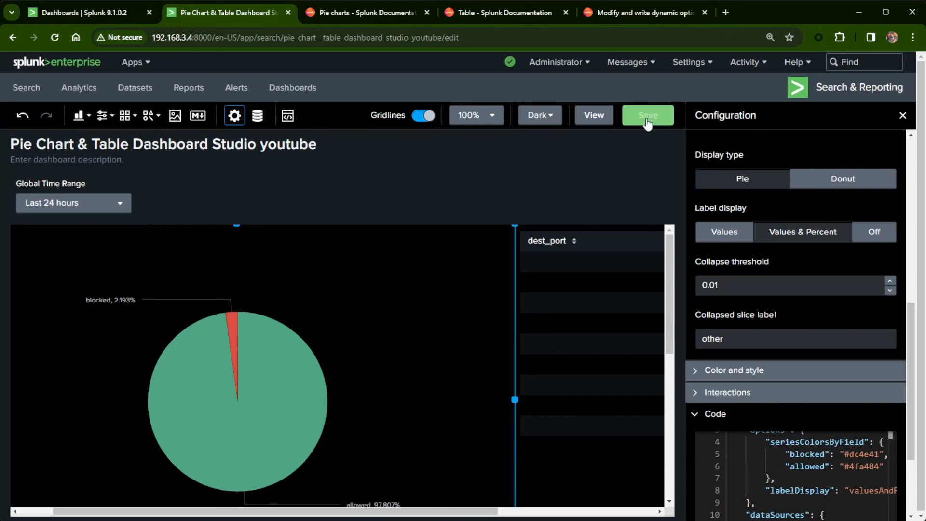
click(593, 116)
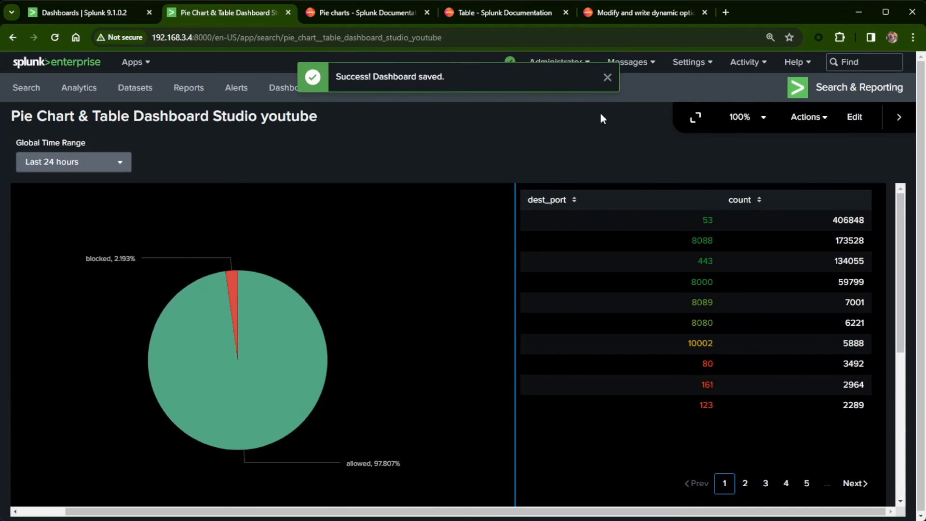